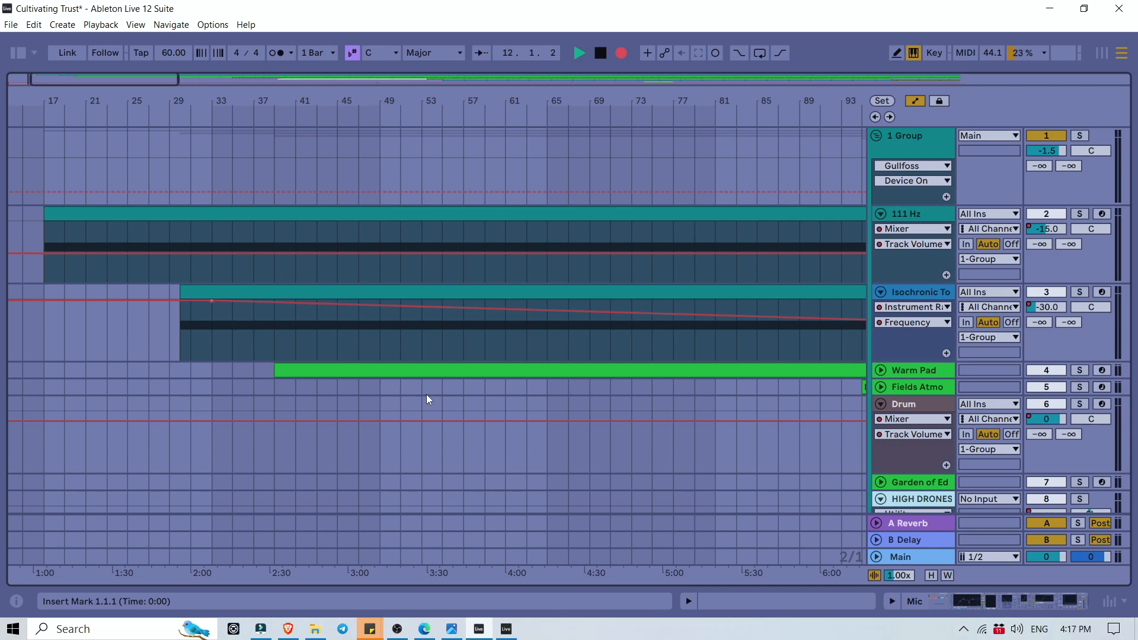
Step: Examine the full Cultivating Trust arrangement, from the 111 Hz and Isochronic Tones tracks to the Melos track
drag(408, 100, 408, 59)
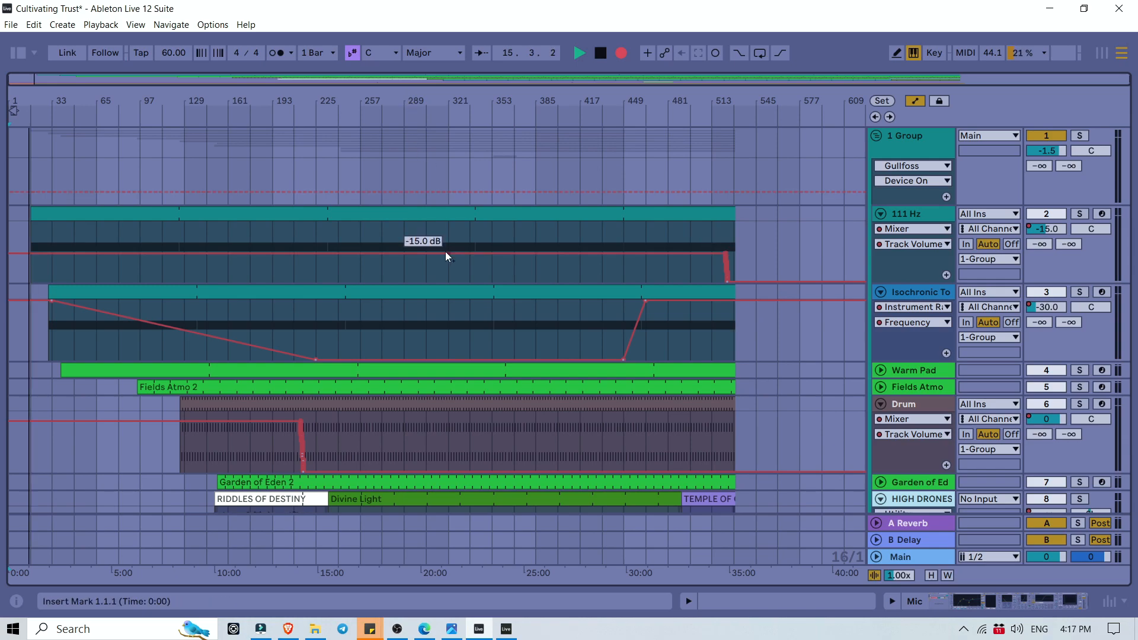
scroll(440, 236, down, 5)
scroll(440, 236, down, 7)
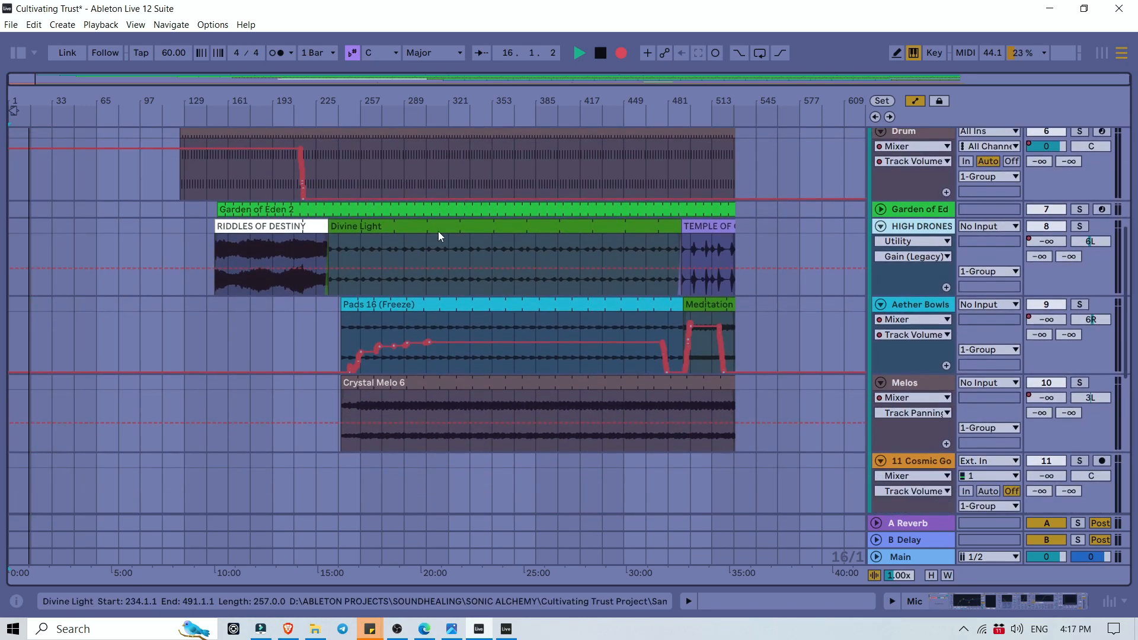
scroll(439, 231, up, 3)
scroll(438, 231, up, 8)
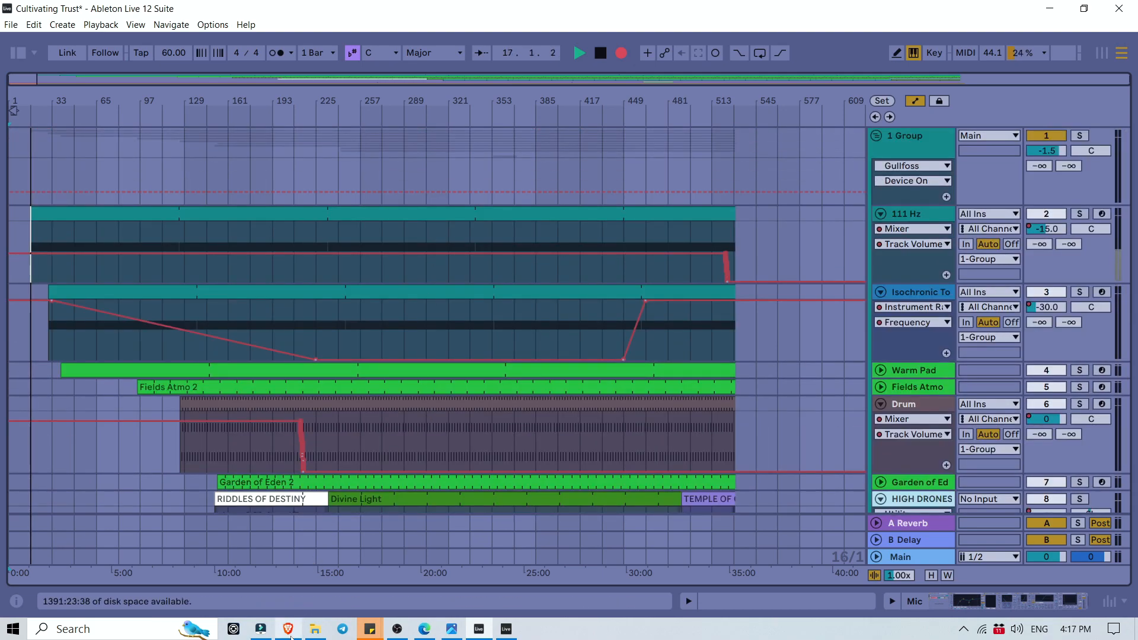
Step: Switch to the Brave browser and play a short excerpt of the Coming Home YouTube video from about 3:09 in the Alpha chapter, and pause it
click(289, 631)
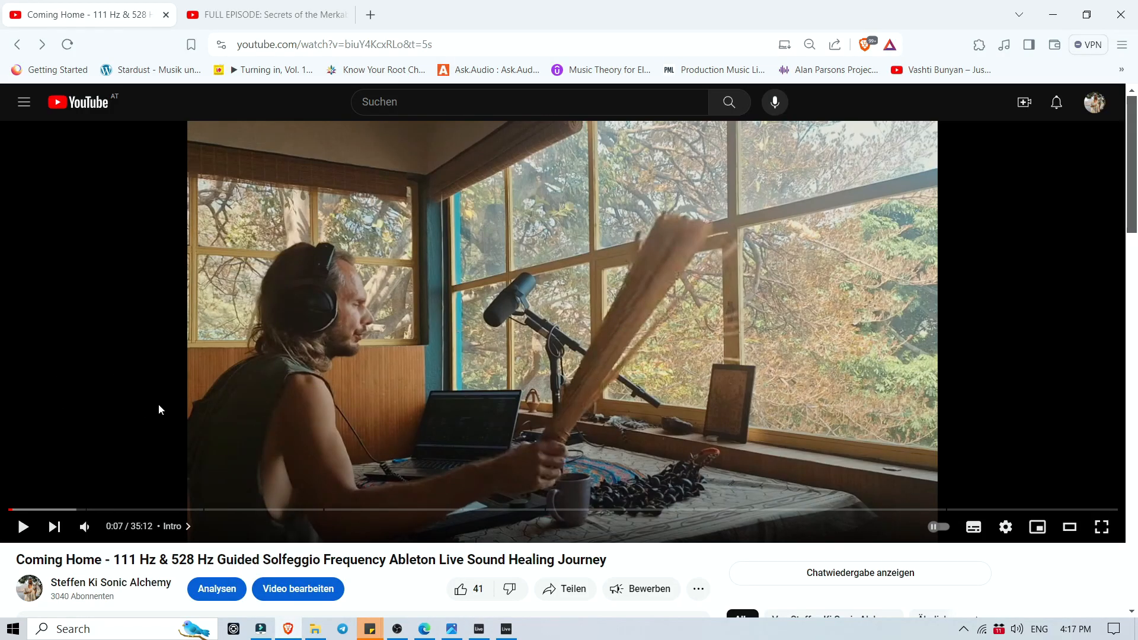
scroll(65, 373, down, 3)
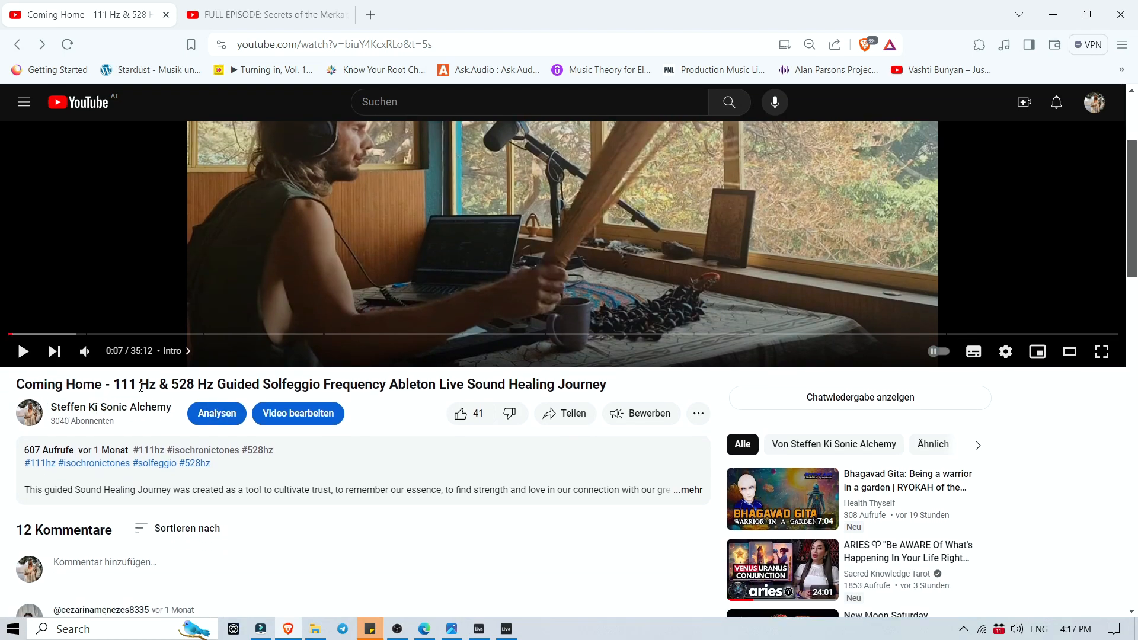
scroll(414, 428, up, 3)
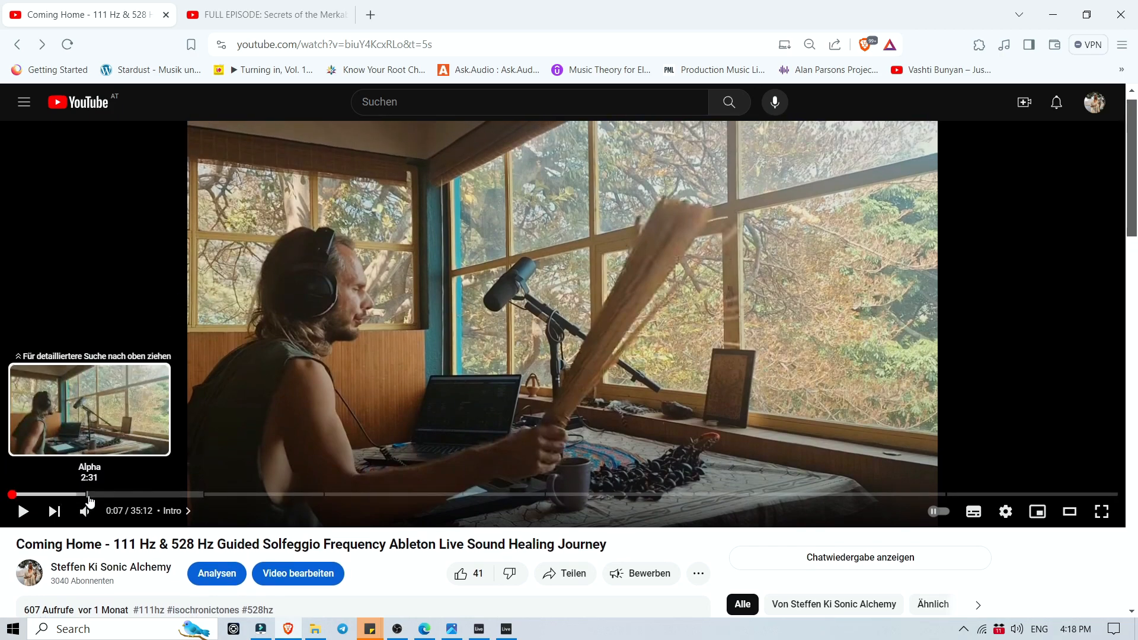
click(108, 502)
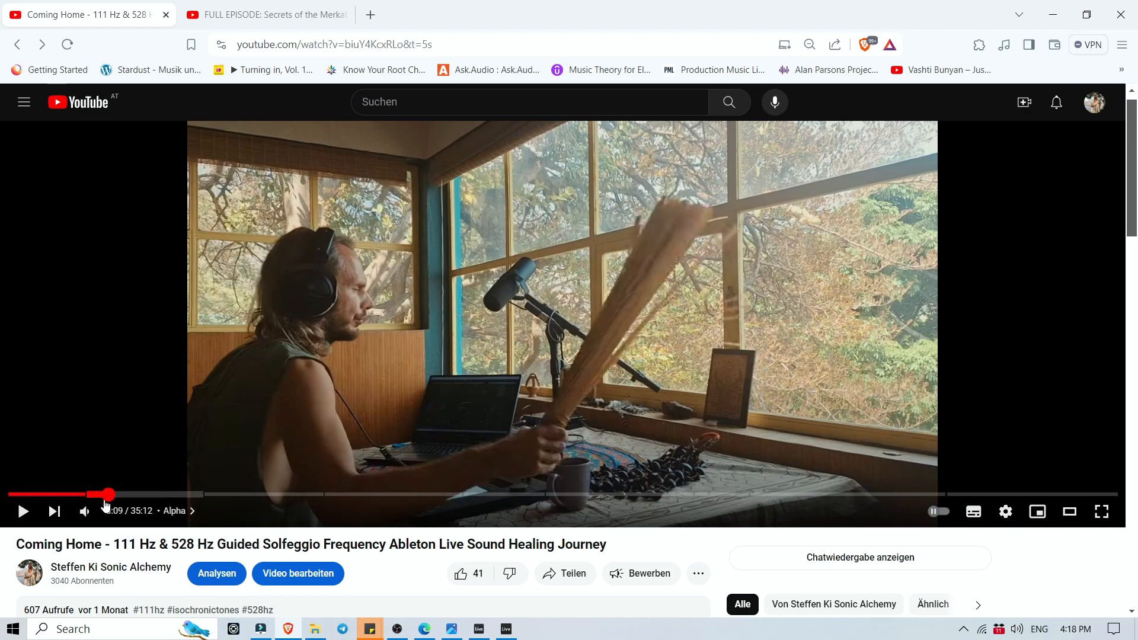
click(23, 511)
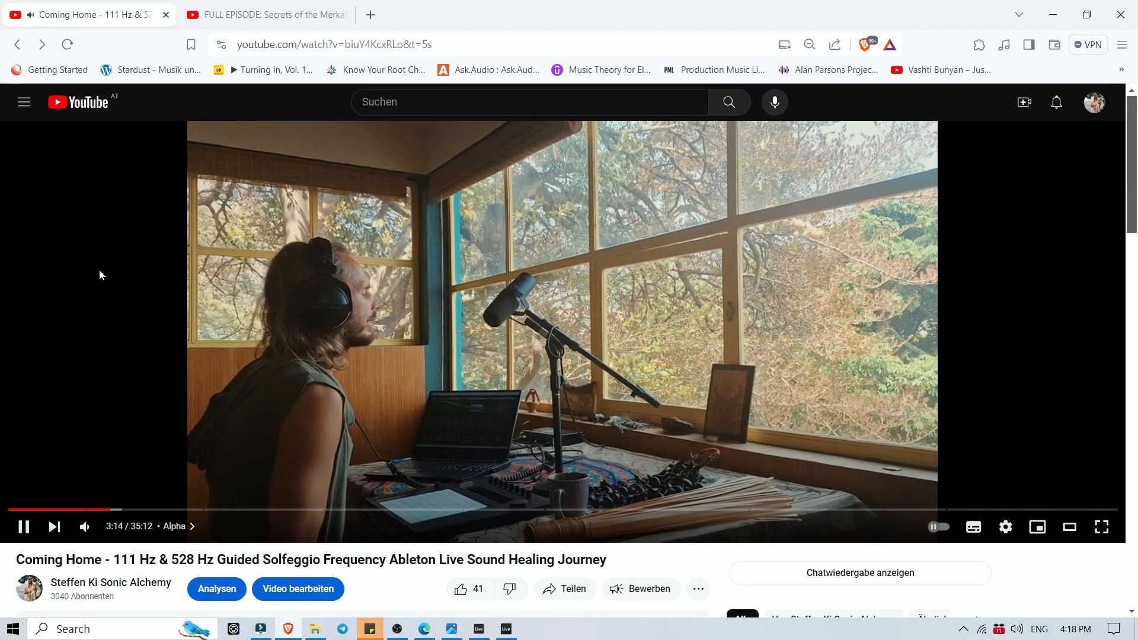
scroll(98, 270, down, 1)
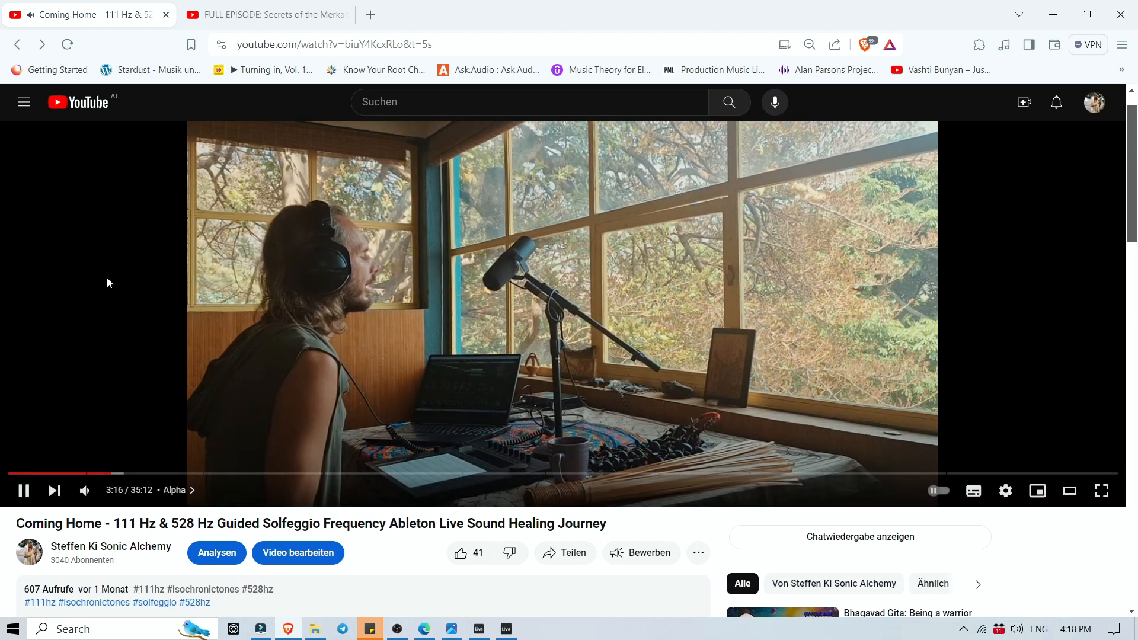
scroll(107, 278, up, 1)
click(24, 527)
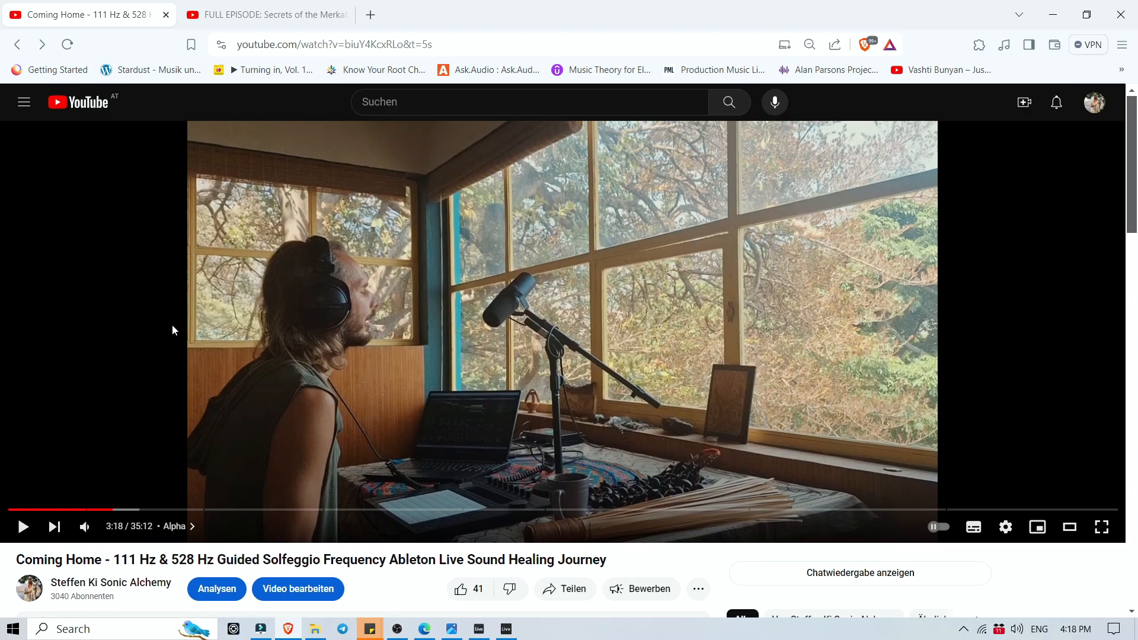
Step: Return to the Cultivating Trust set in Ableton Live 12 and review its arrangement tracks, including the voice and microphone recordings
click(507, 631)
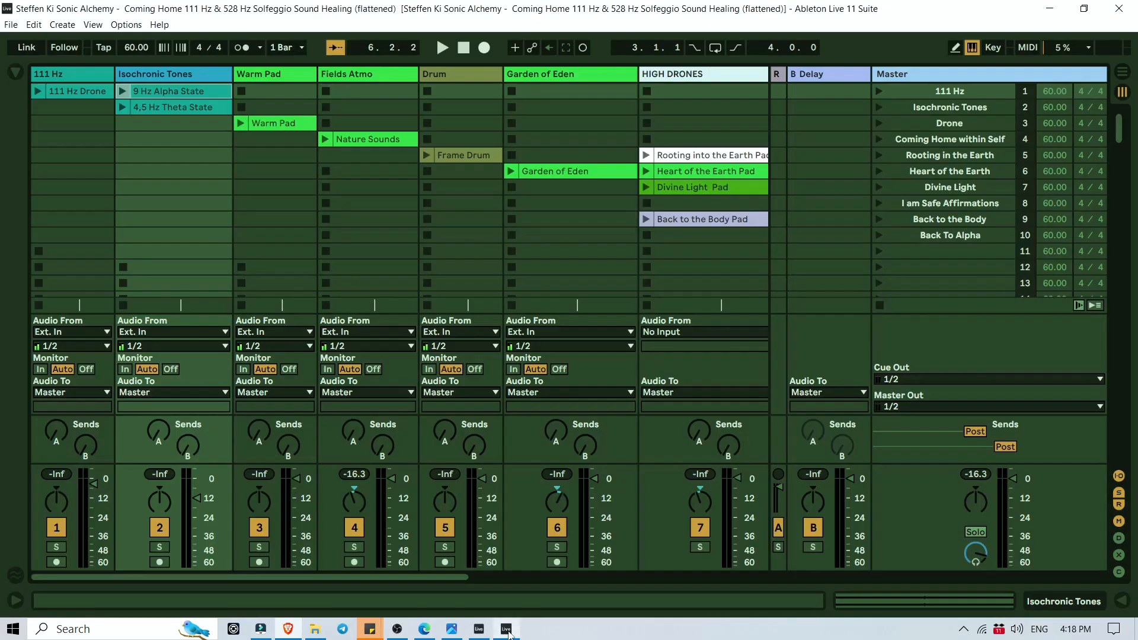
click(479, 629)
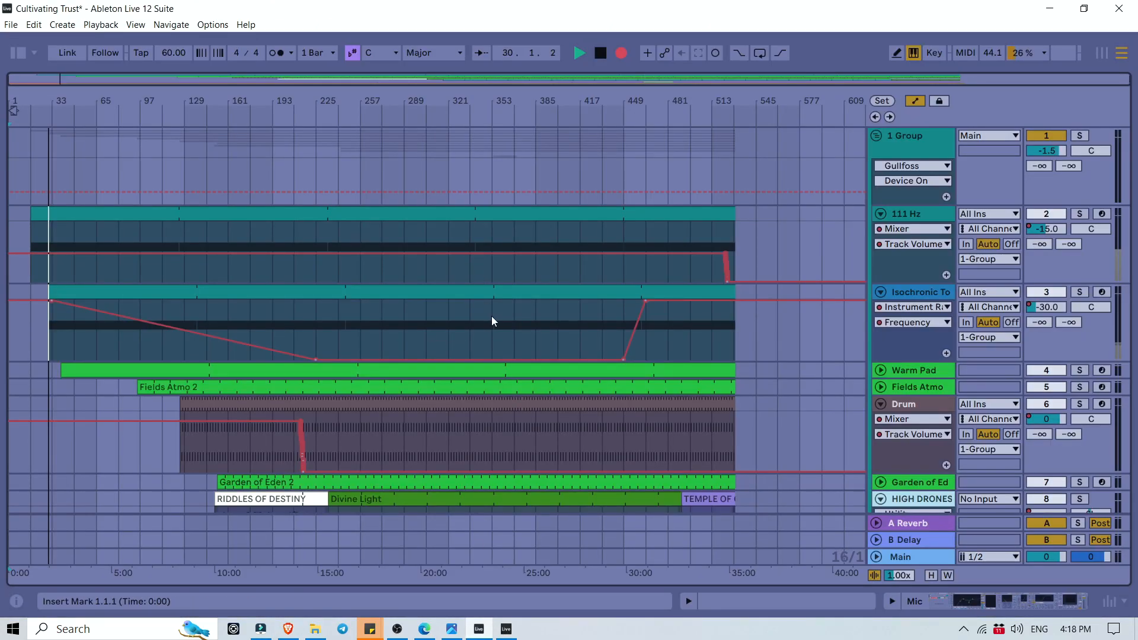
scroll(492, 321, down, 15)
scroll(492, 320, down, 1)
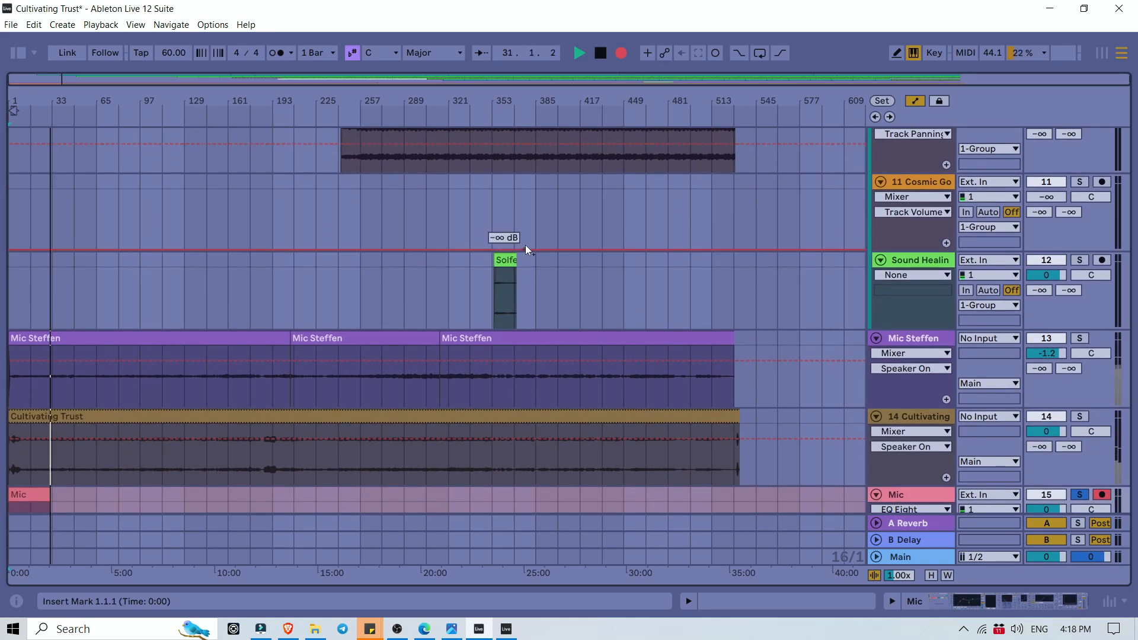
scroll(525, 246, up, 10)
scroll(119, 261, down, 15)
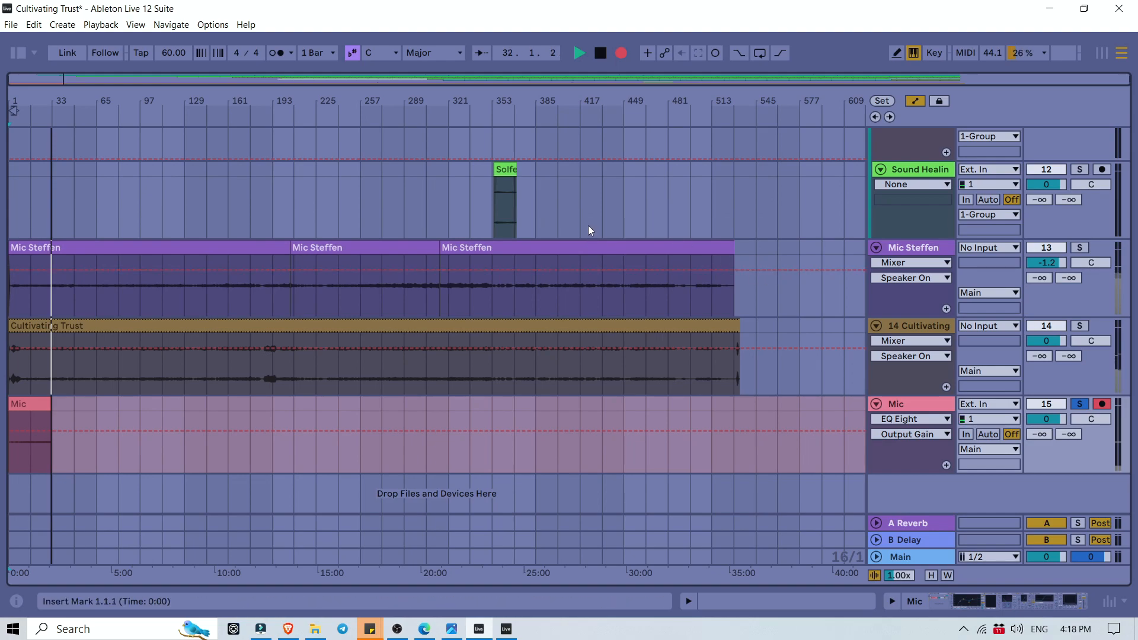
scroll(588, 225, up, 10)
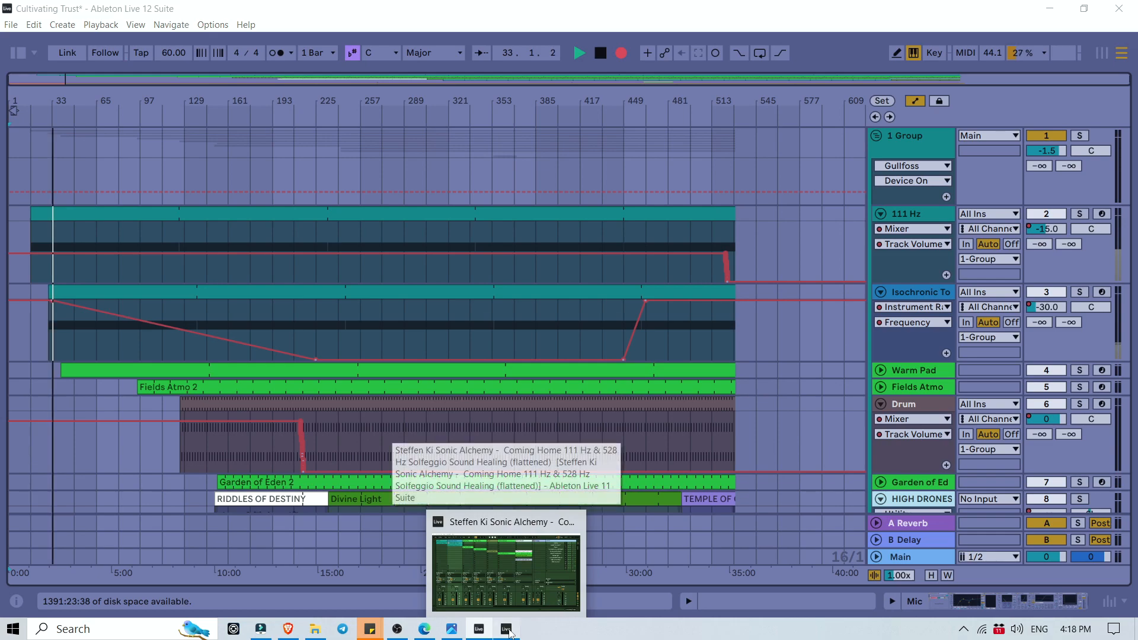
Step: Switch to the flattened Coming Home set in Ableton Live 11 and examine its session tracks from 111 Hz to Solfeggio Tuning Fork 528 Hz
click(509, 630)
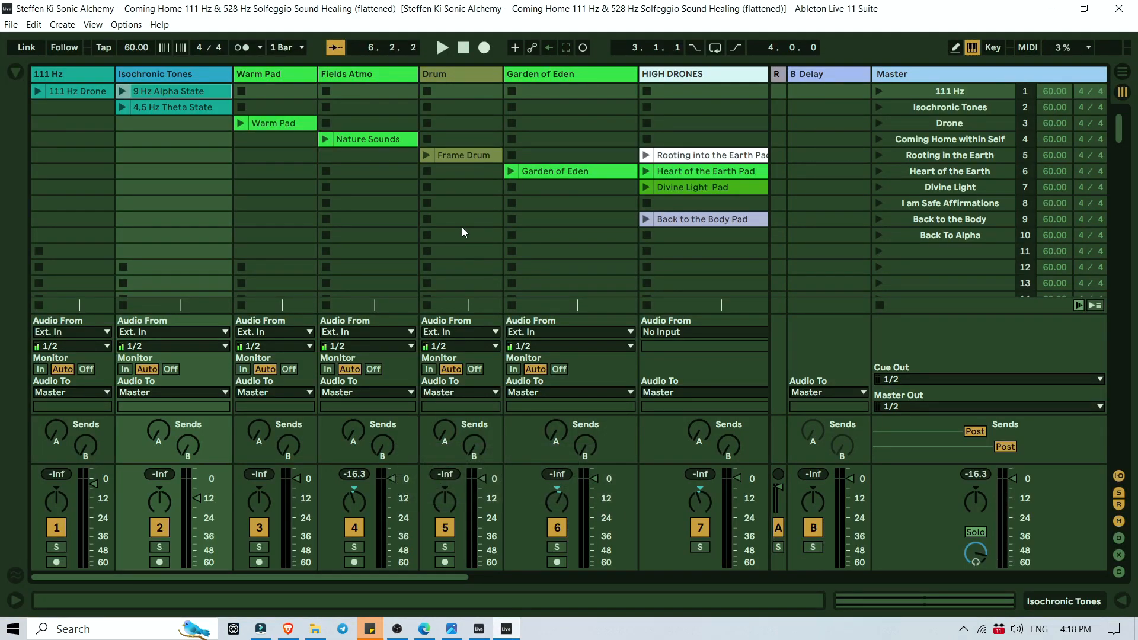
scroll(464, 232, right, 10)
scroll(463, 232, right, 2)
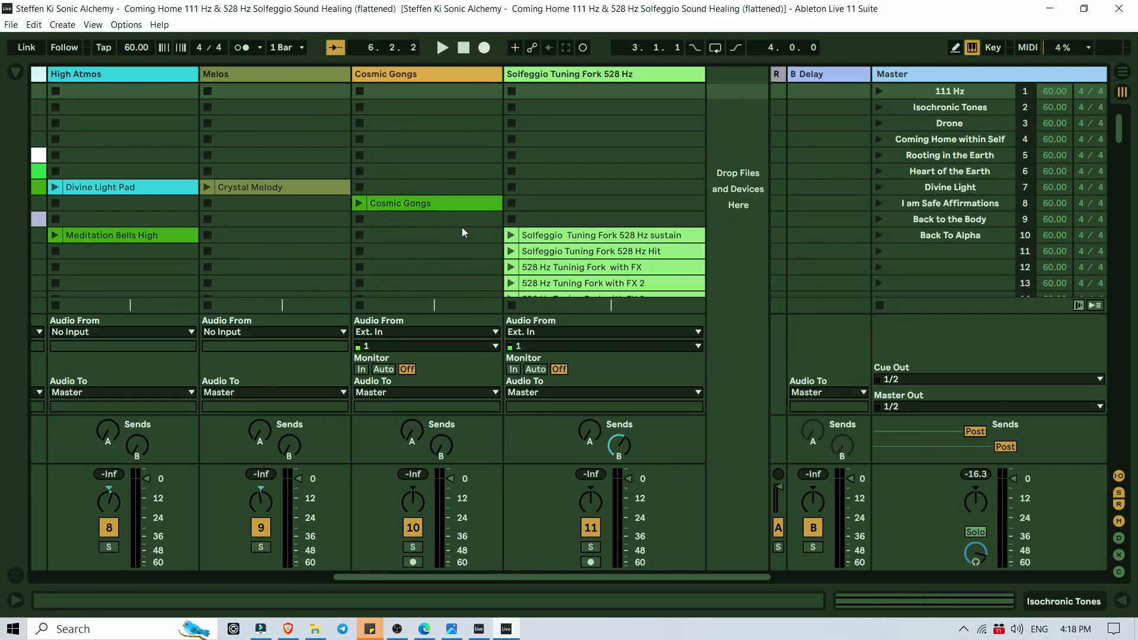
scroll(463, 232, left, 15)
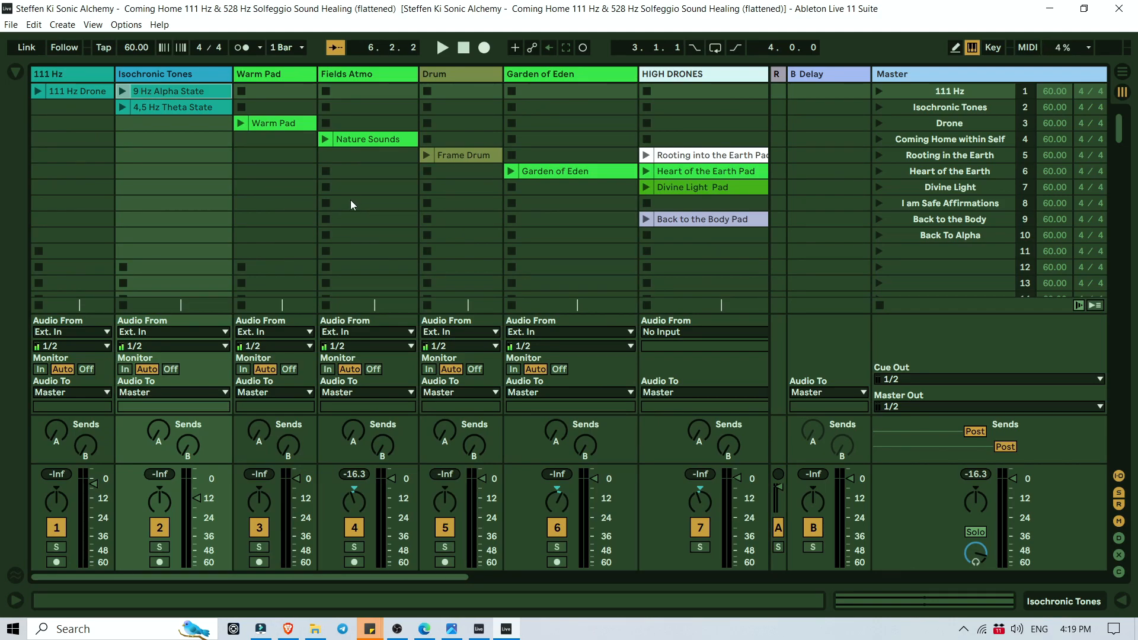
scroll(482, 221, right, 2)
scroll(481, 221, left, 2)
scroll(623, 108, right, 5)
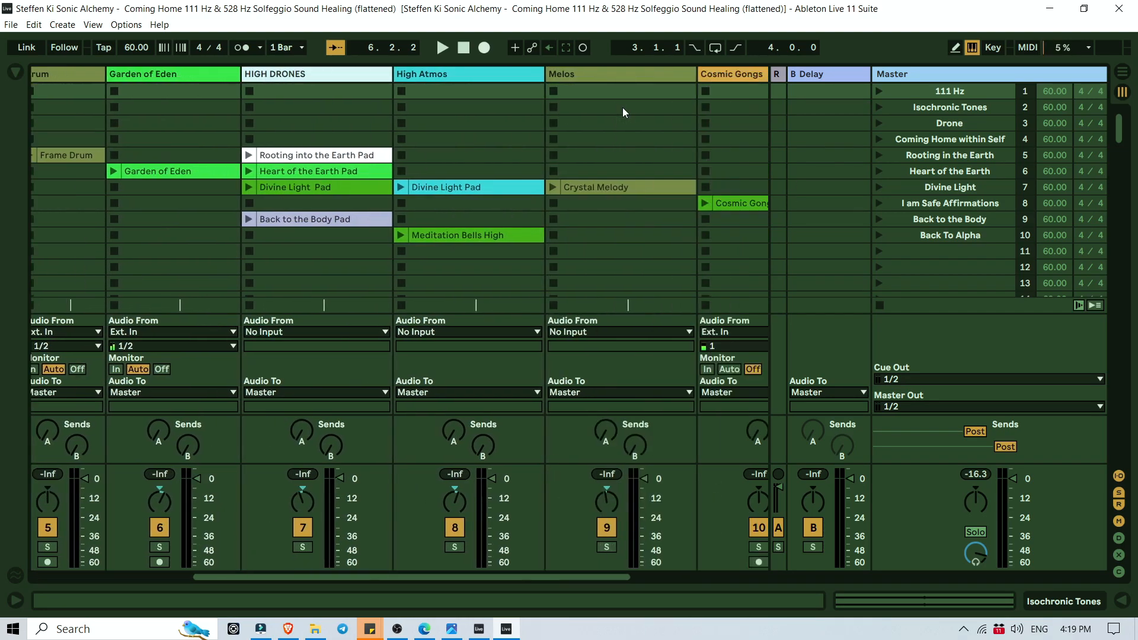
scroll(622, 108, left, 5)
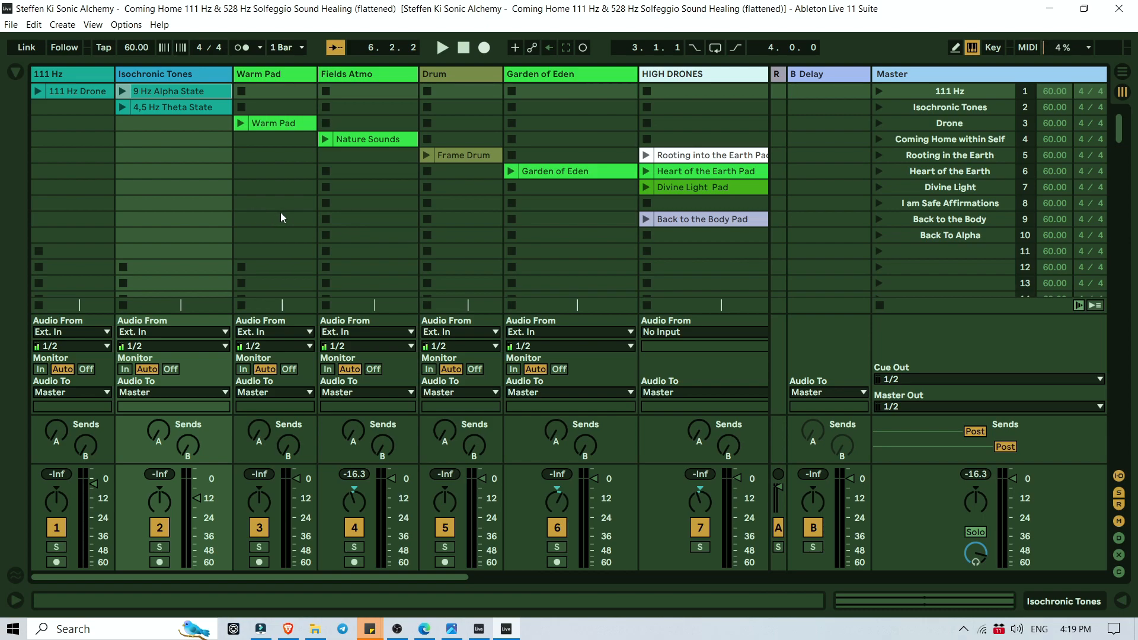
Step: Launch the 111 Hz Drone clip on the 111 Hz track and select the track's volume fader
click(81, 76)
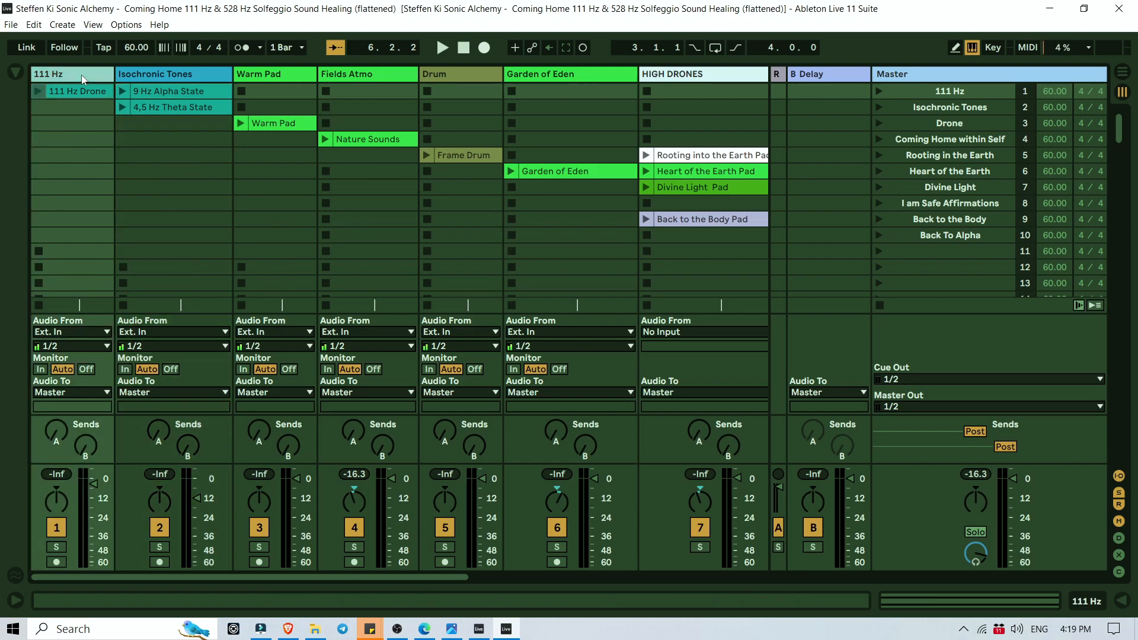
click(37, 90)
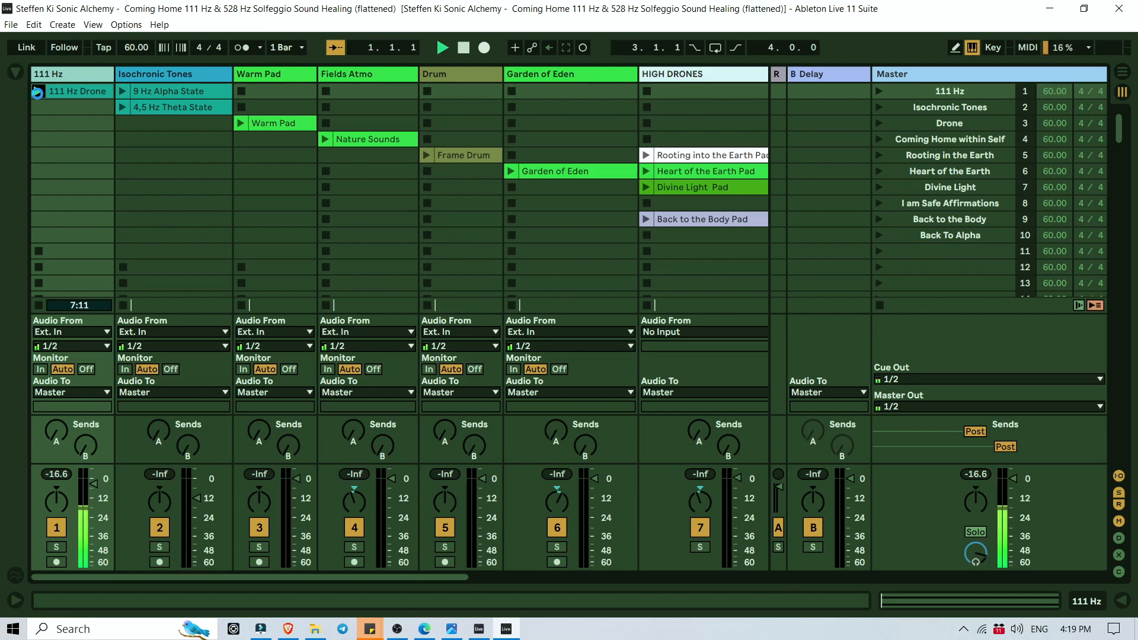
click(95, 481)
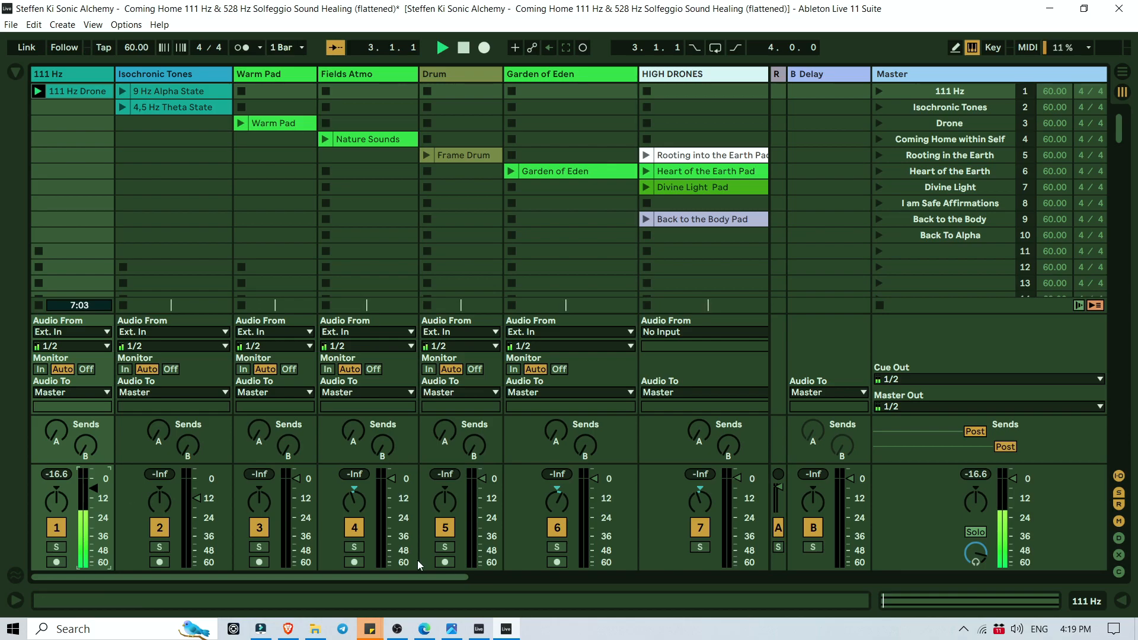
Step: Switch to 111-2_hz.pdf in Microsoft Edge and lower the system volume
click(432, 632)
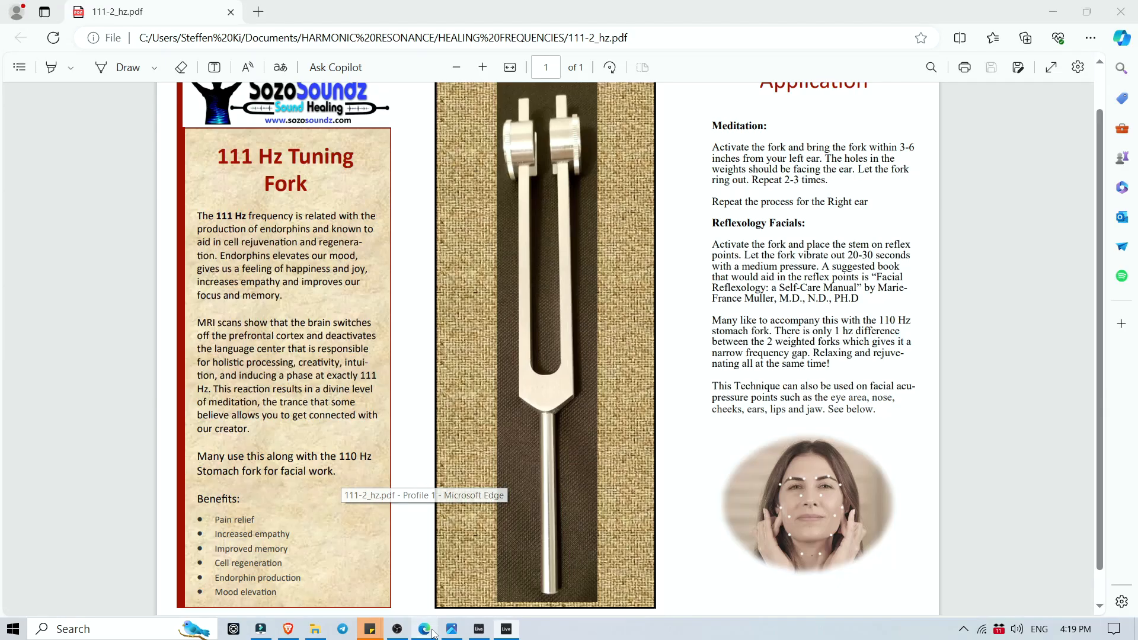
key(XF86AudioLowerVolume)
key(XF86AudioLowerVolume)
key(XF86AudioLowerVolume)
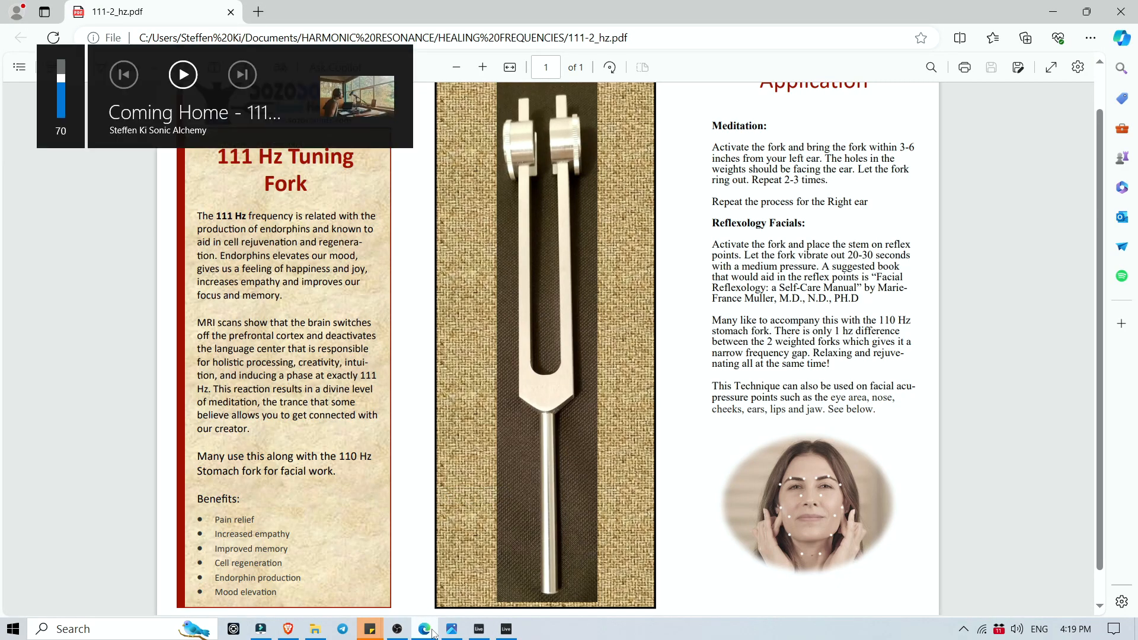
key(XF86AudioLowerVolume)
key(XF86AudioLowerVolume)
key(XF86AudioLowerVolume)
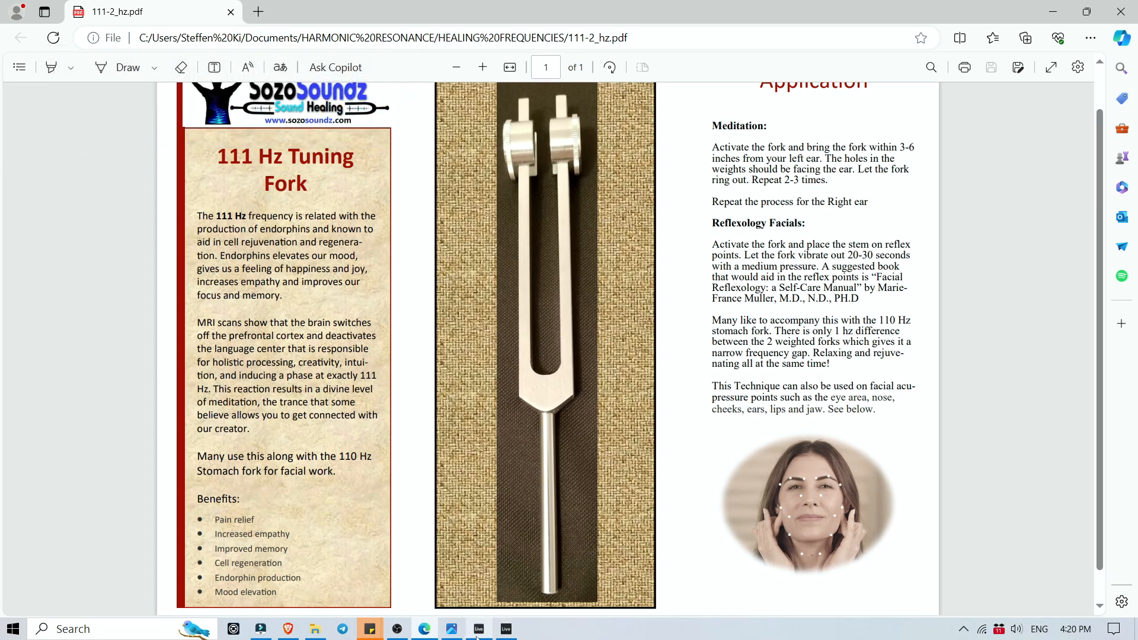
Step: Return to the Coming Home set in Ableton Live 11 and lower the 111 Hz track volume to -12.4 dB
click(505, 631)
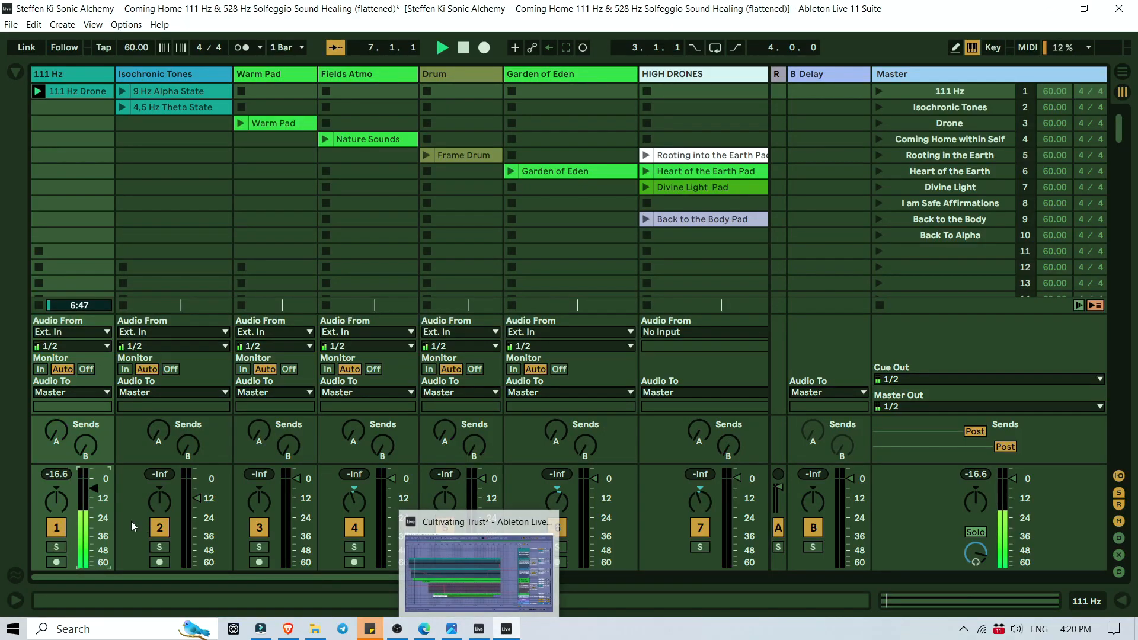
drag(94, 494, 93, 497)
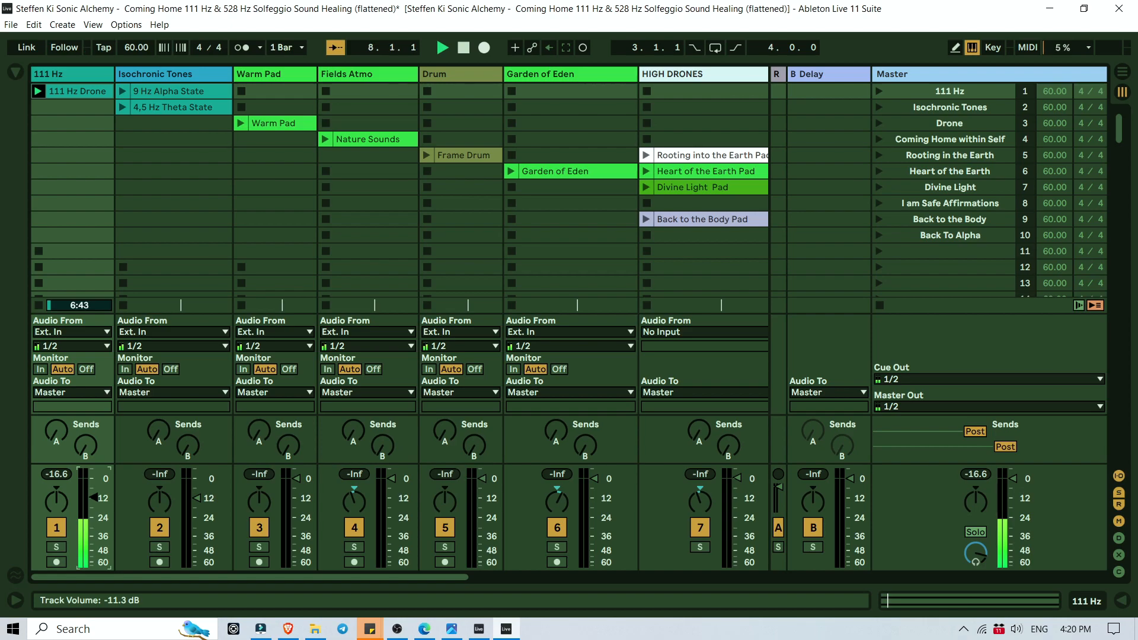
drag(94, 496, 93, 499)
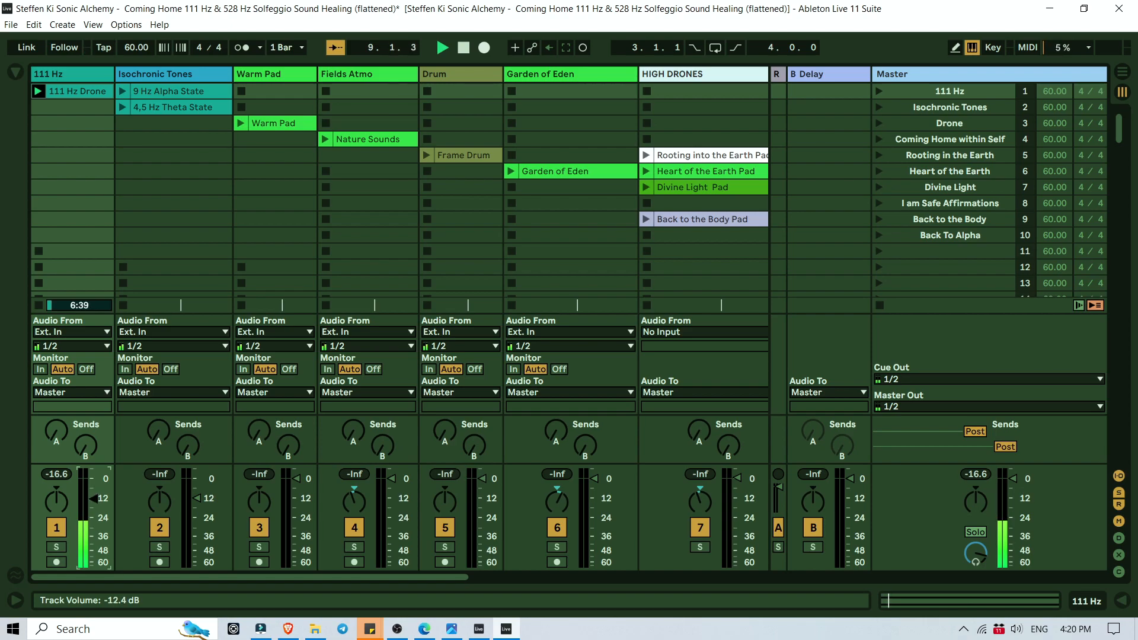
Step: Switch to 111-2_hz.pdf in Microsoft Edge, enlarge the page and read the 111 Hz Tuning Fork description
click(427, 630)
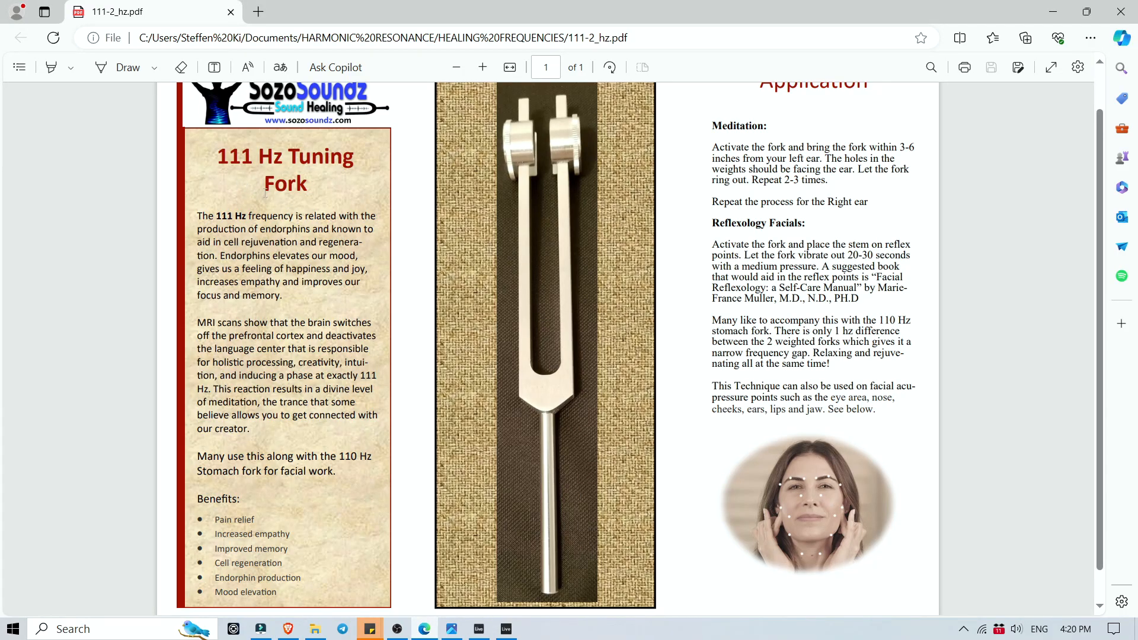
scroll(268, 197, down, 1)
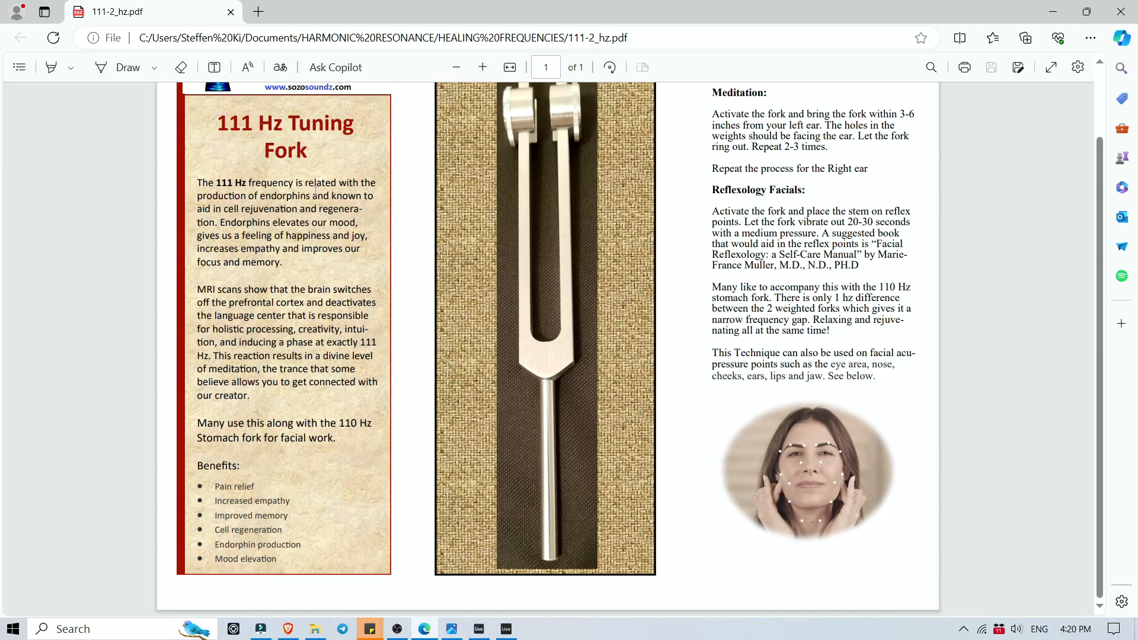
click(483, 67)
click(483, 67)
click(483, 67)
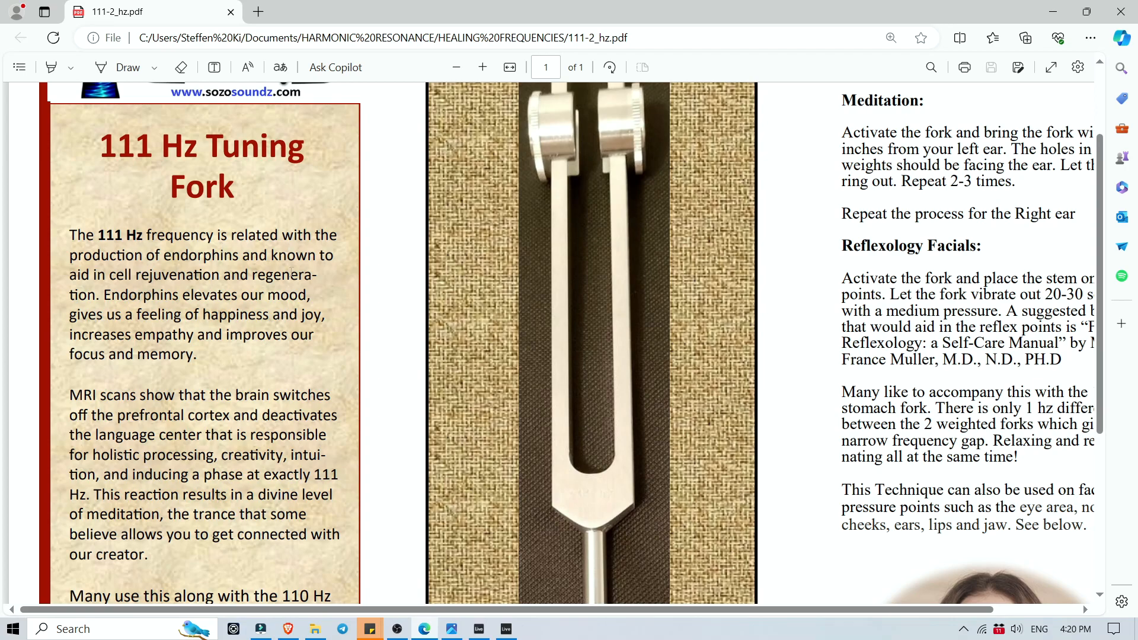
scroll(287, 320, down, 2)
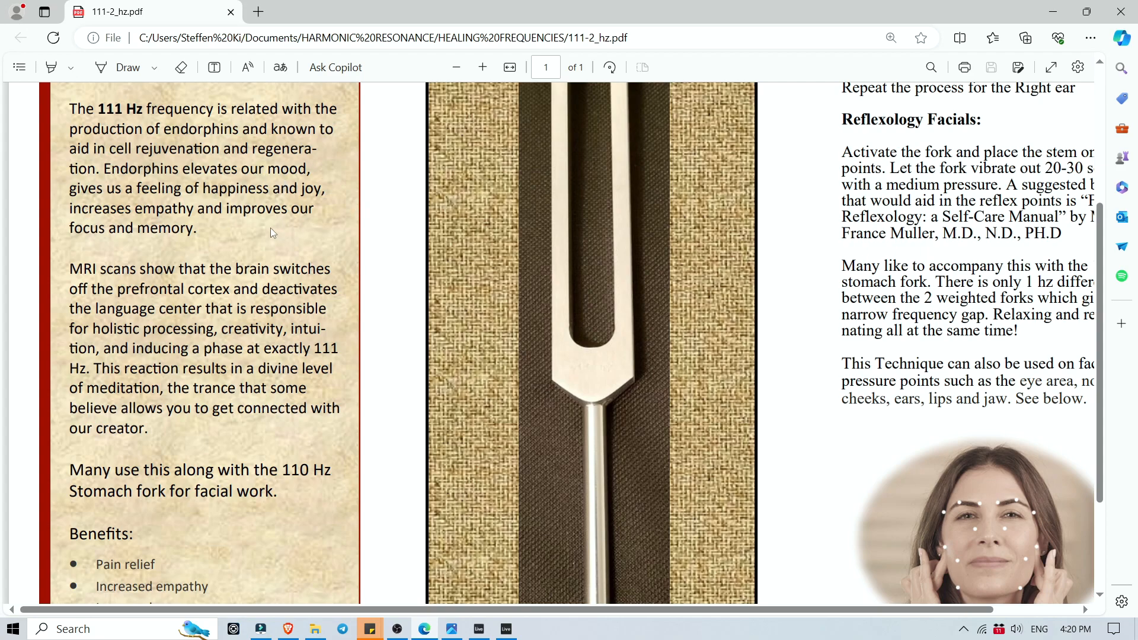
scroll(270, 228, down, 1)
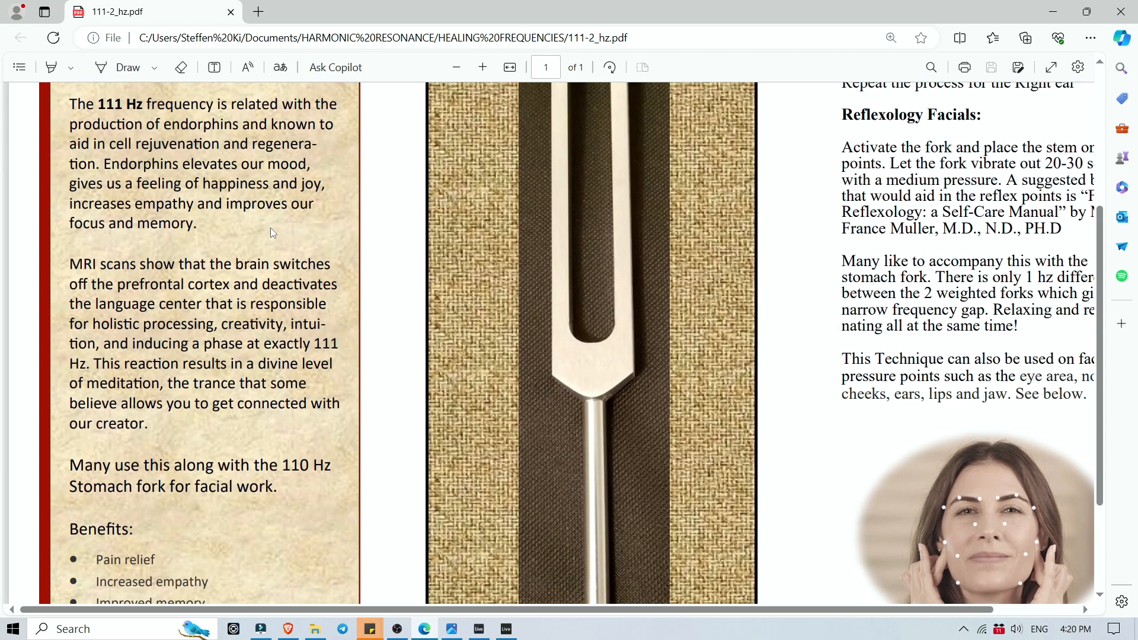
scroll(271, 227, up, 3)
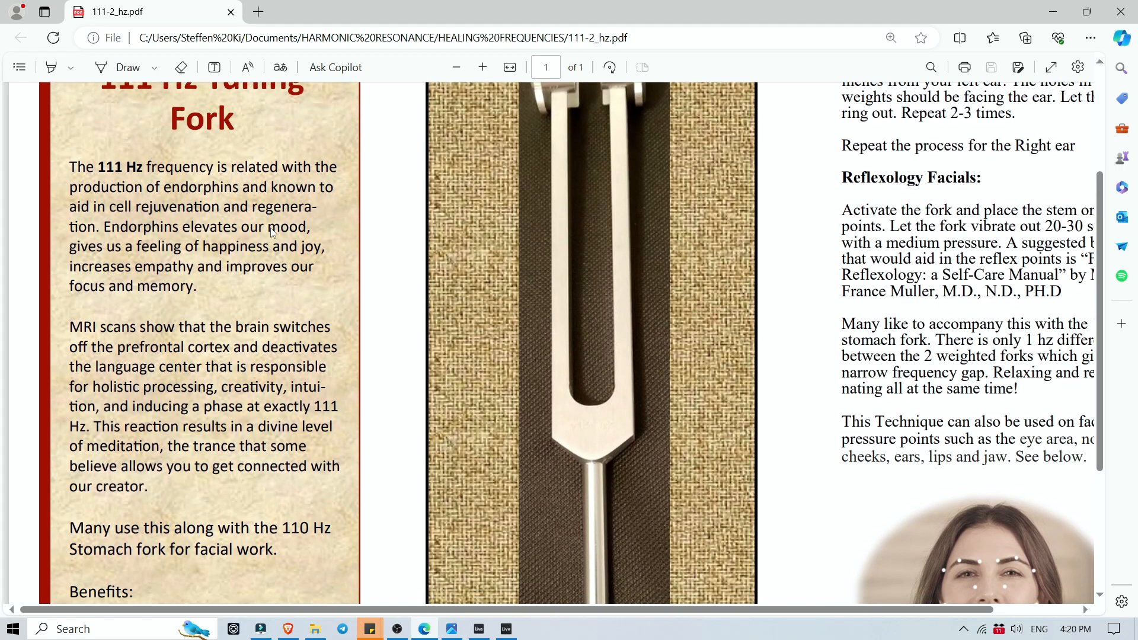
Step: Read the 111 Hz Tuning Fork description in the PDF, covering the MRI scans paragraph and the Benefits list
scroll(272, 233, down, 1)
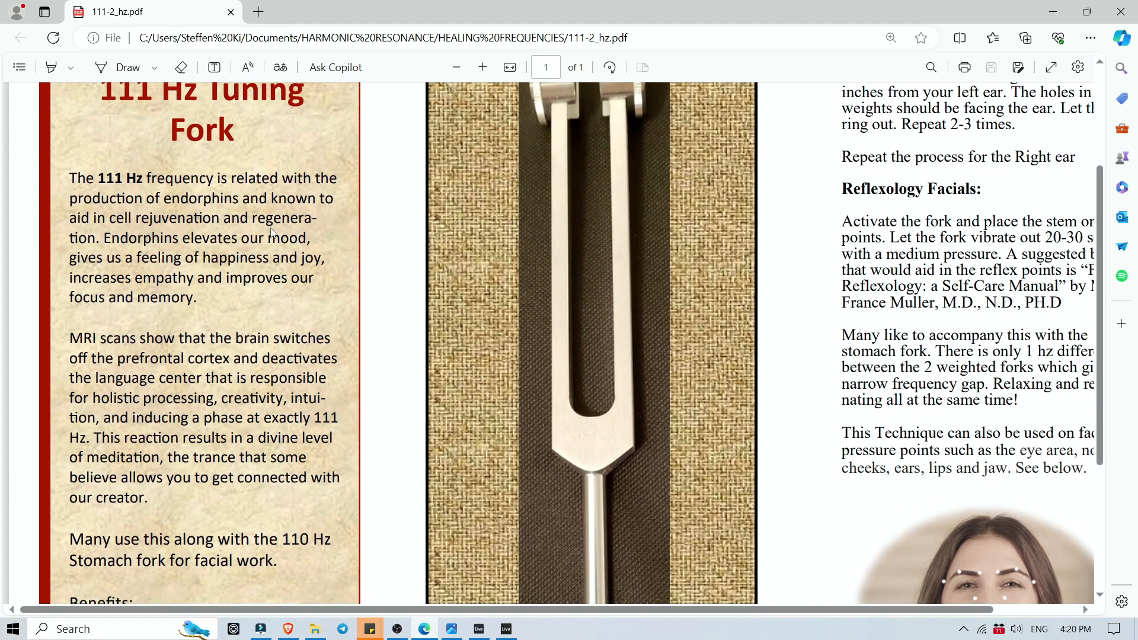
scroll(272, 232, down, 1)
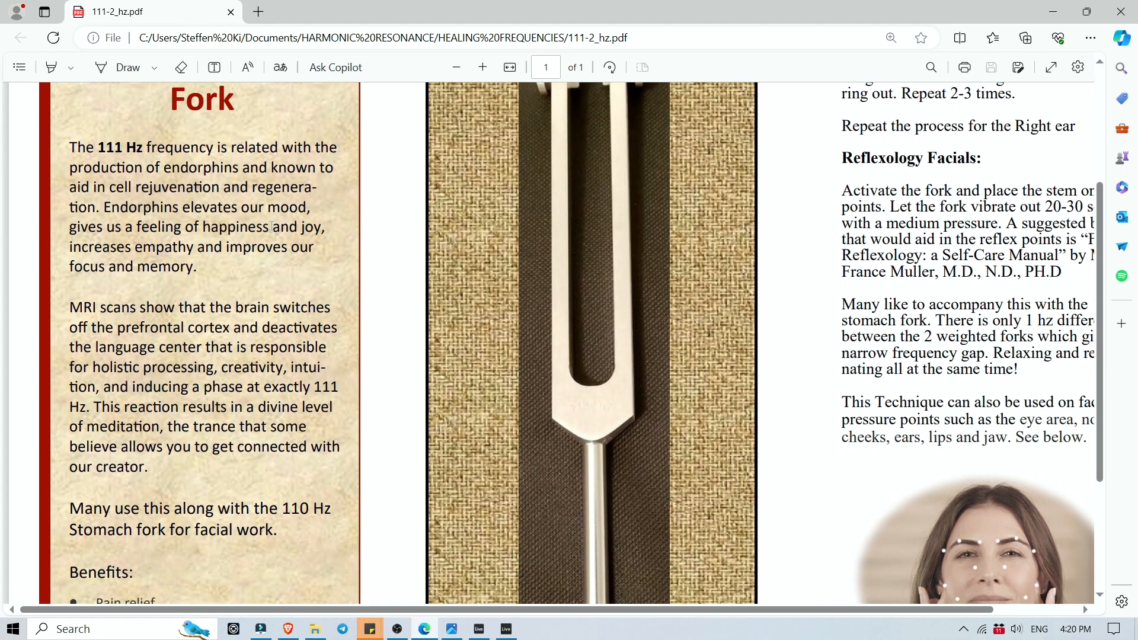
scroll(272, 226, down, 2)
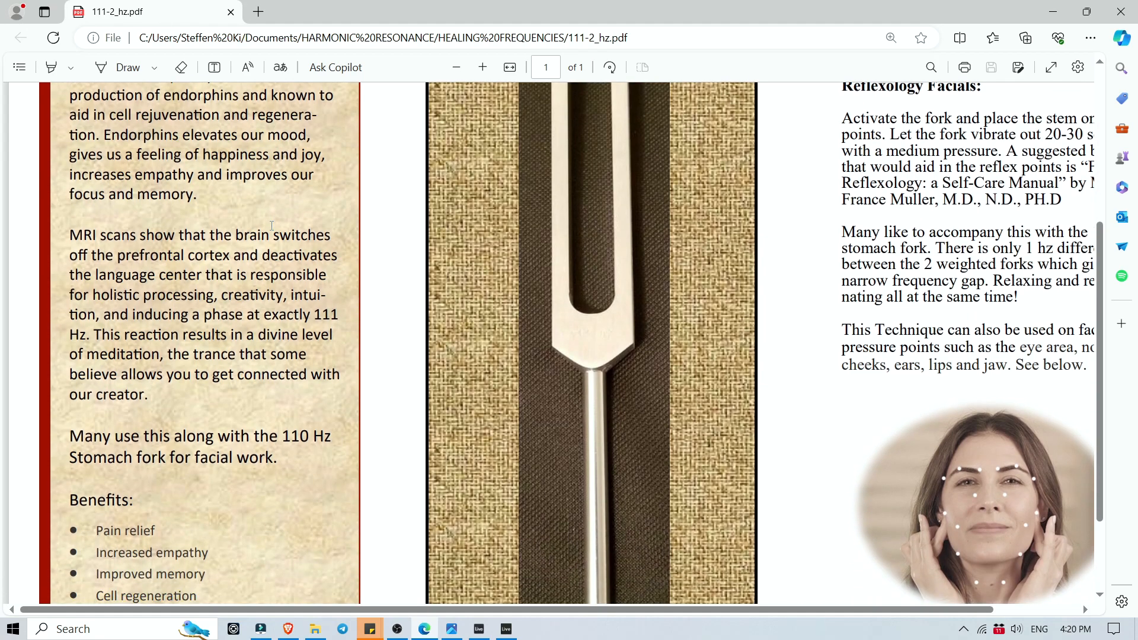
scroll(272, 225, down, 3)
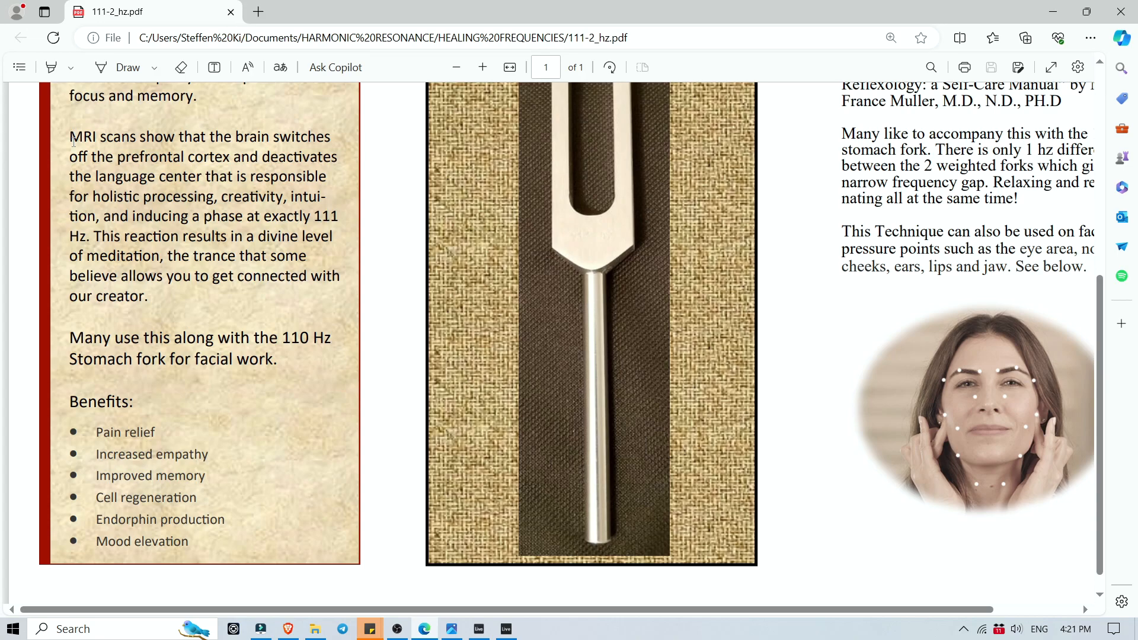
drag(71, 140, 214, 336)
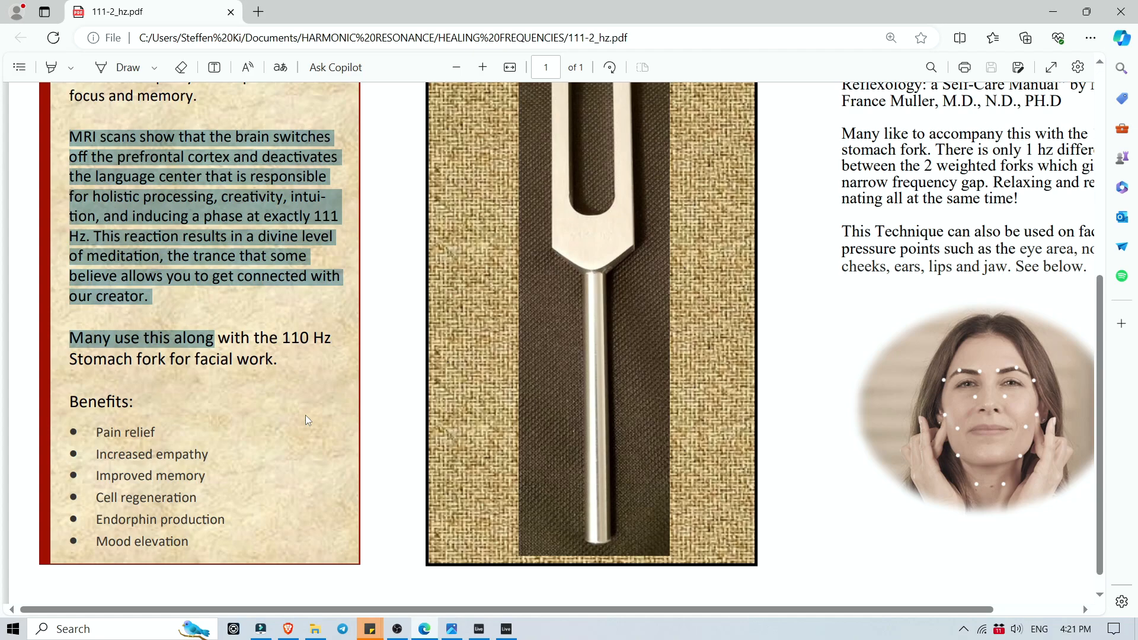
click(231, 308)
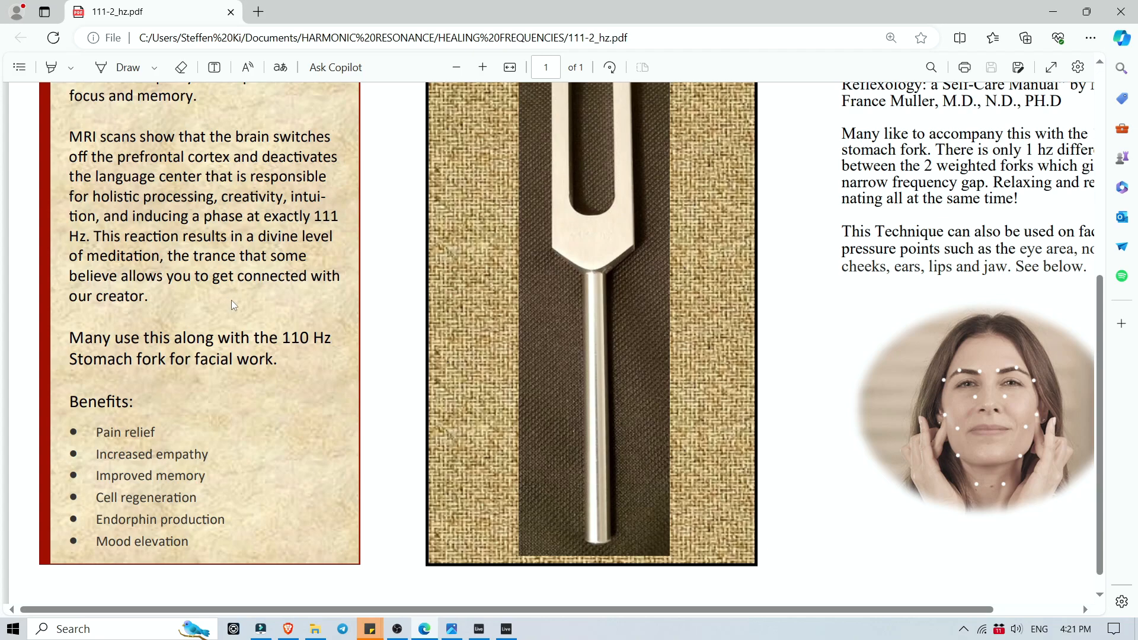
scroll(231, 300, up, 2)
scroll(232, 300, down, 1)
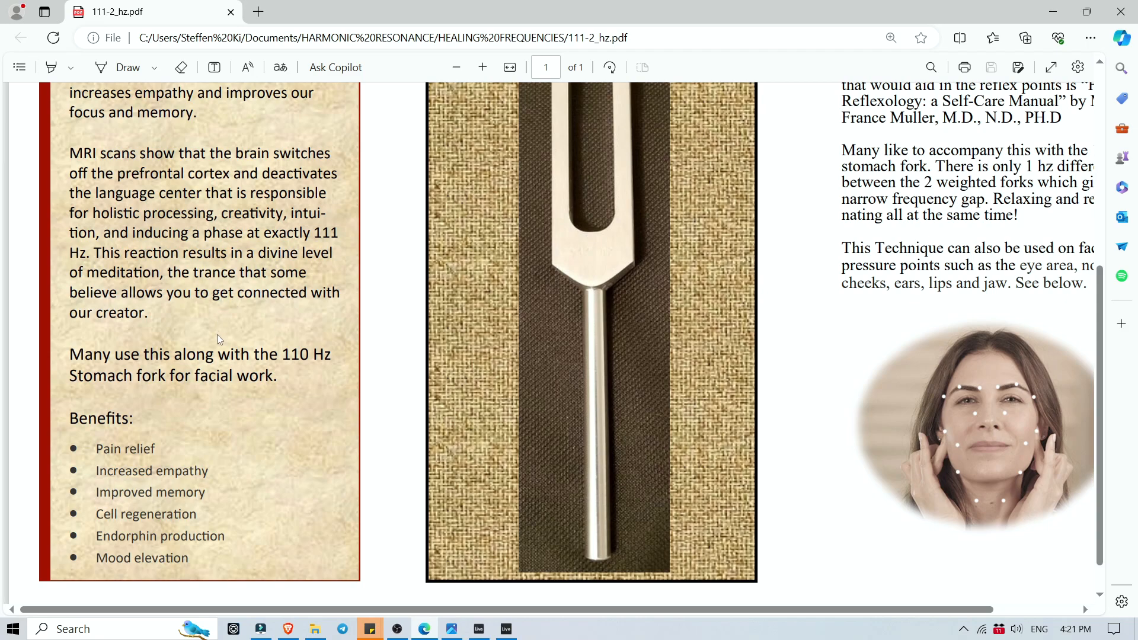
scroll(217, 335, up, 2)
scroll(217, 335, down, 2)
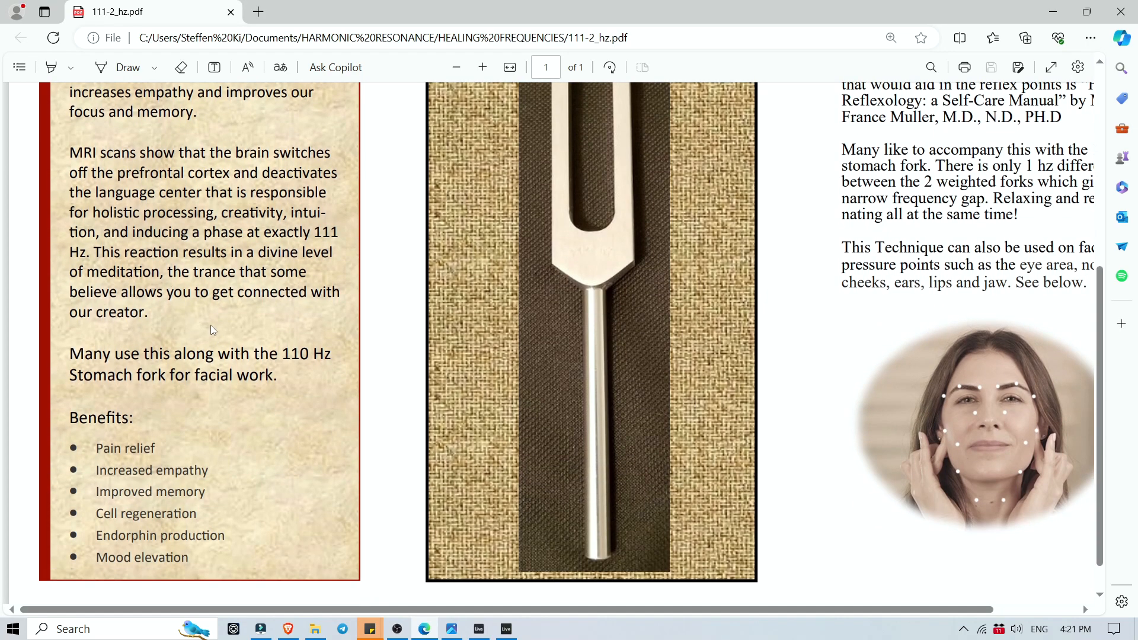
scroll(275, 472, down, 1)
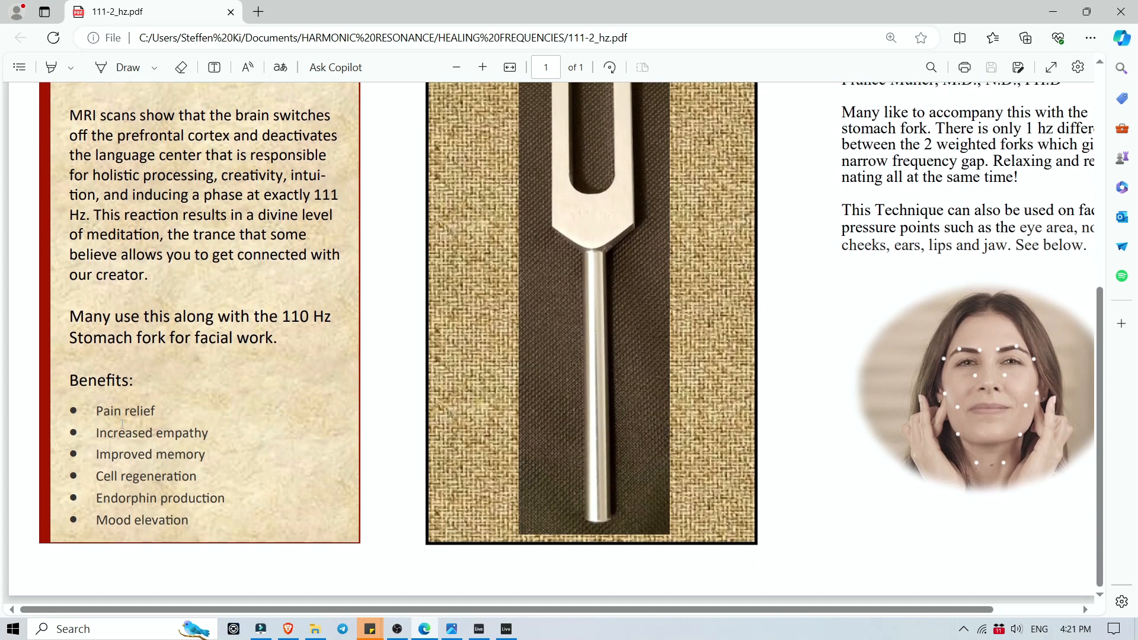
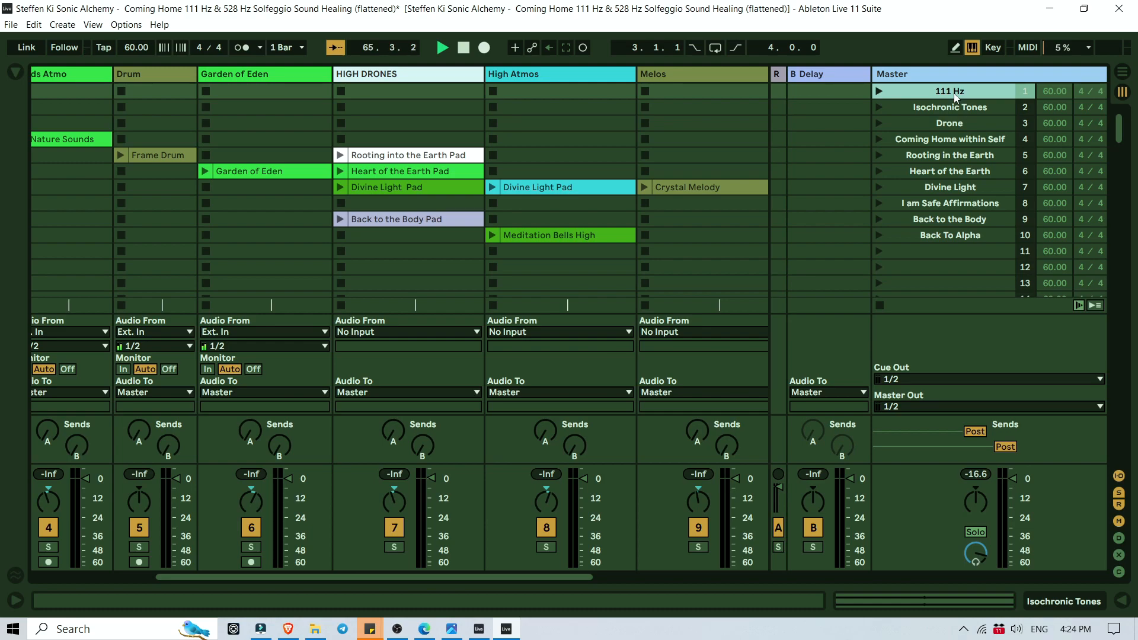
Step: Select the Drone scene, launch the Warm Pad clip and lower the Warm Pad track's volume
key(Down)
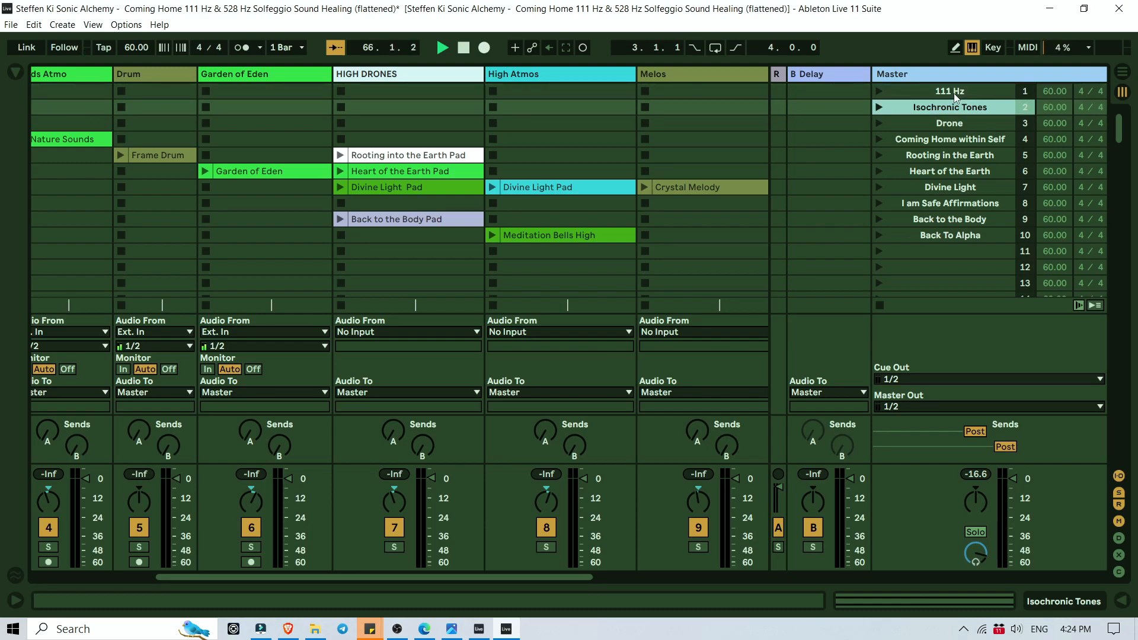
key(Down)
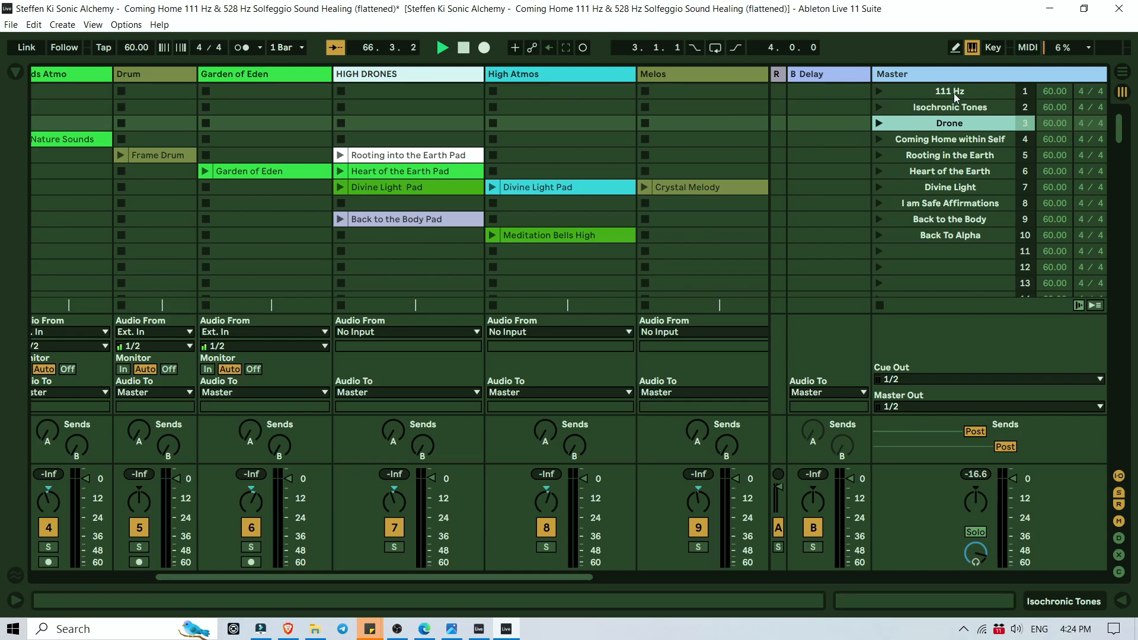
scroll(725, 109, left, 4)
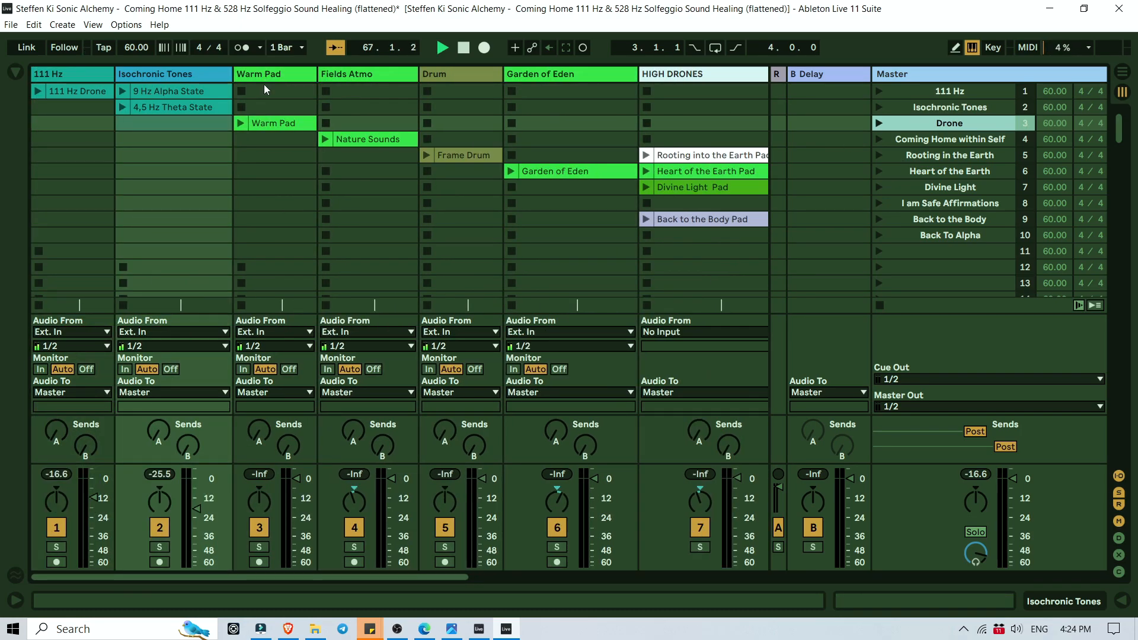
click(240, 124)
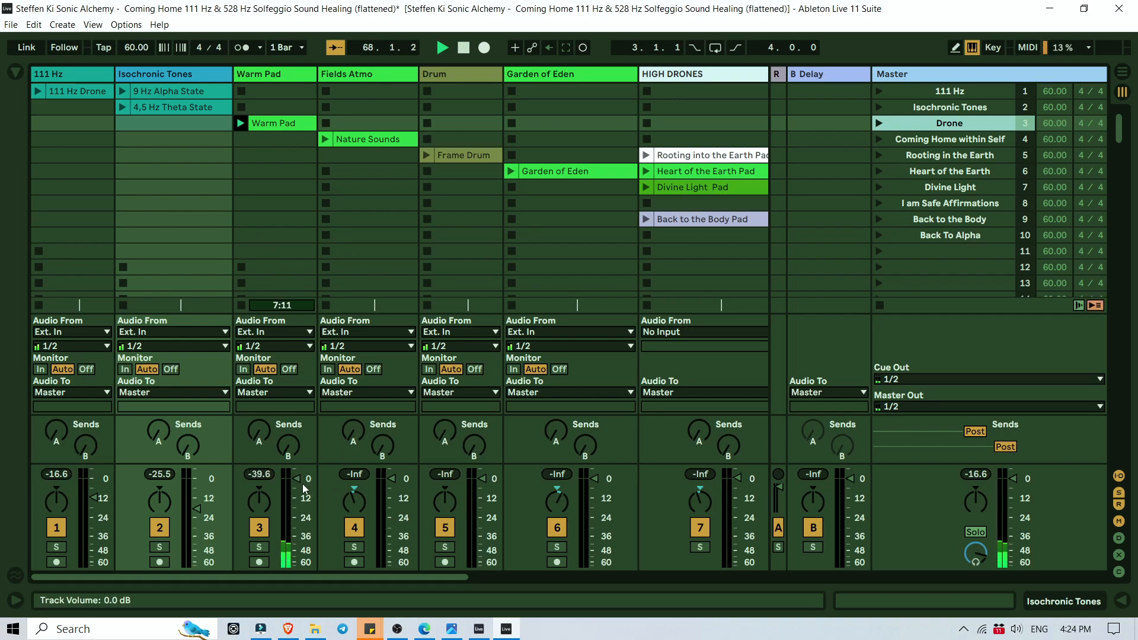
drag(295, 478, 295, 493)
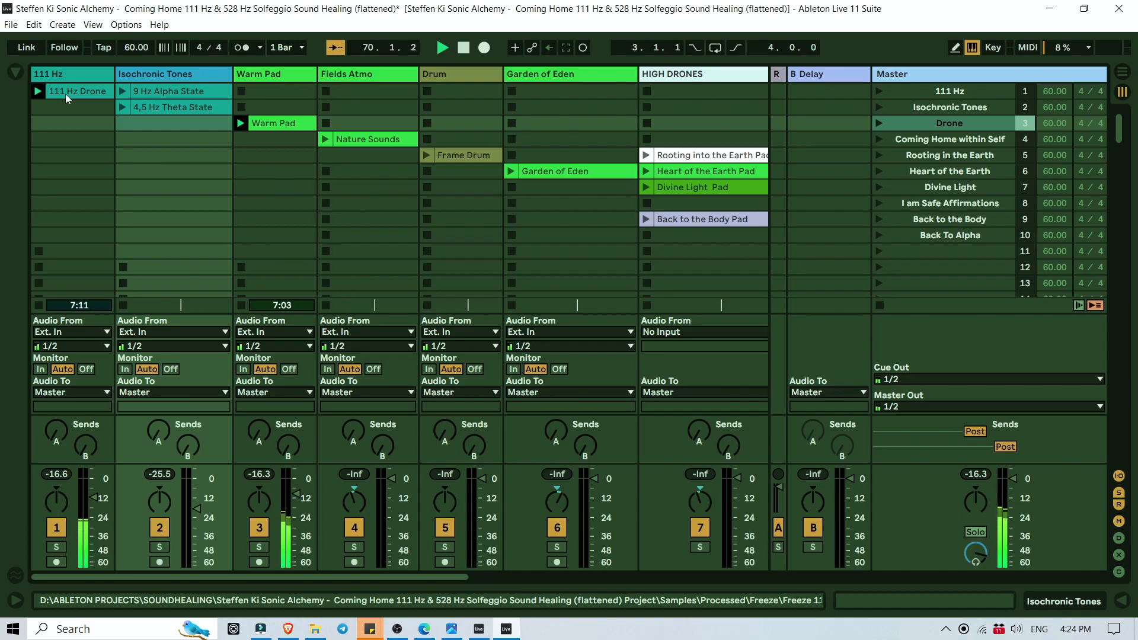
Step: Add the Tuner audio effect from the Utilities folder to the 111 Hz track
double_click(72, 76)
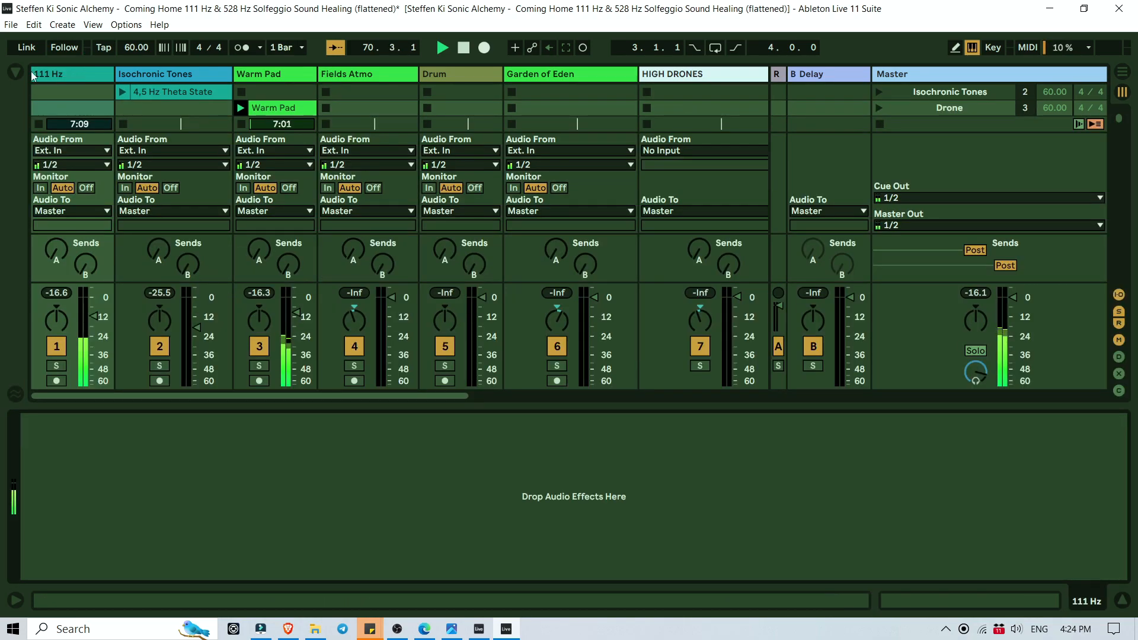
click(19, 73)
scroll(100, 280, down, 1)
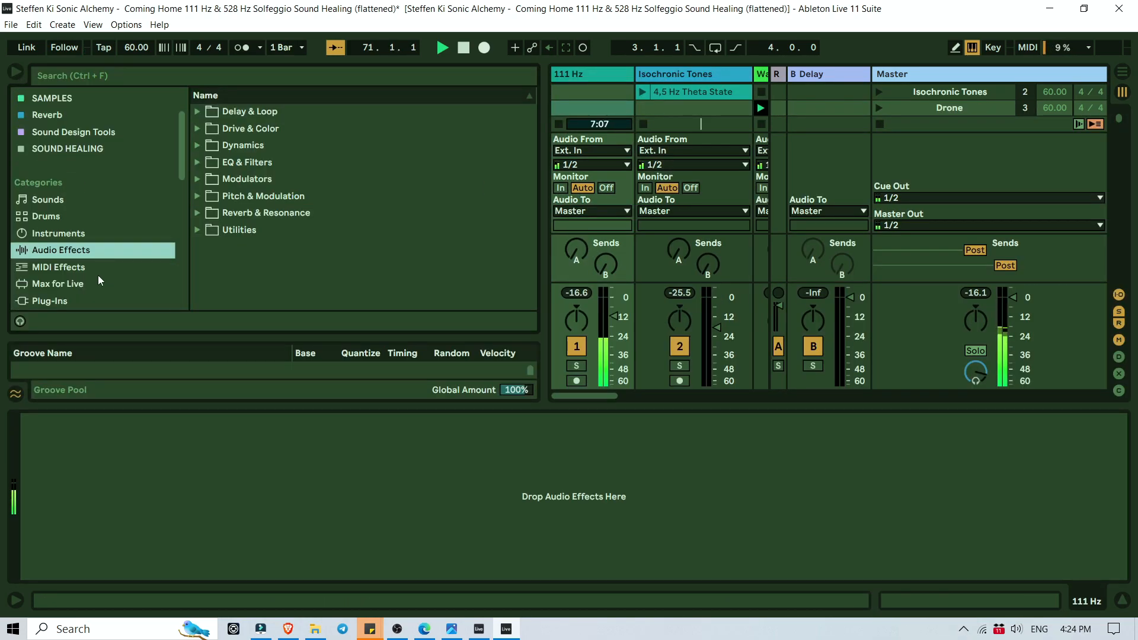
click(198, 230)
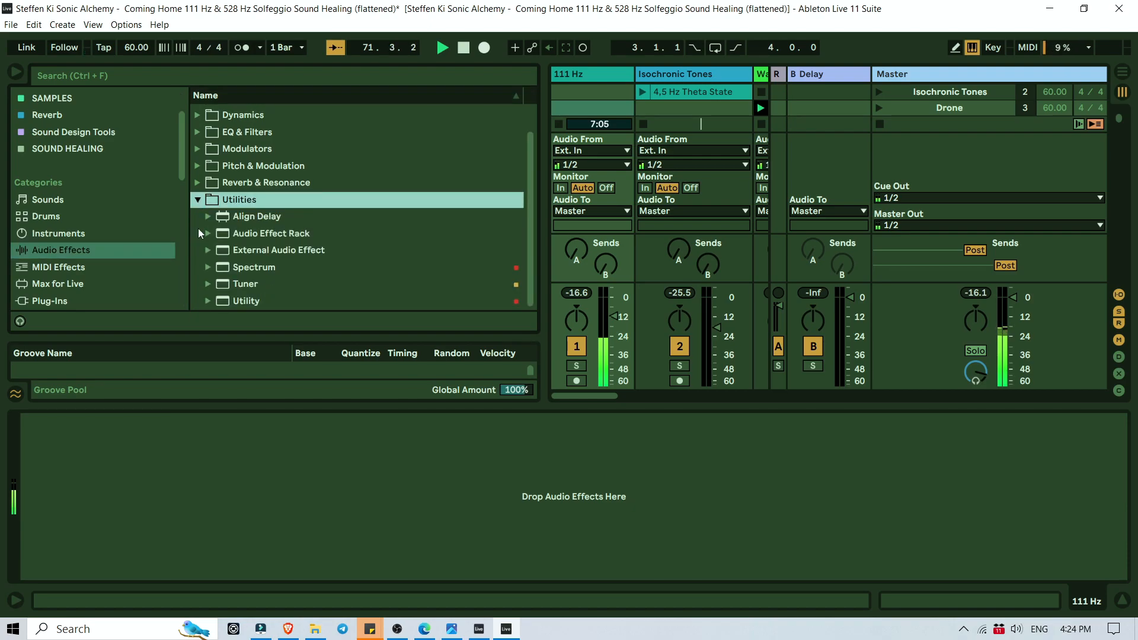
double_click(233, 287)
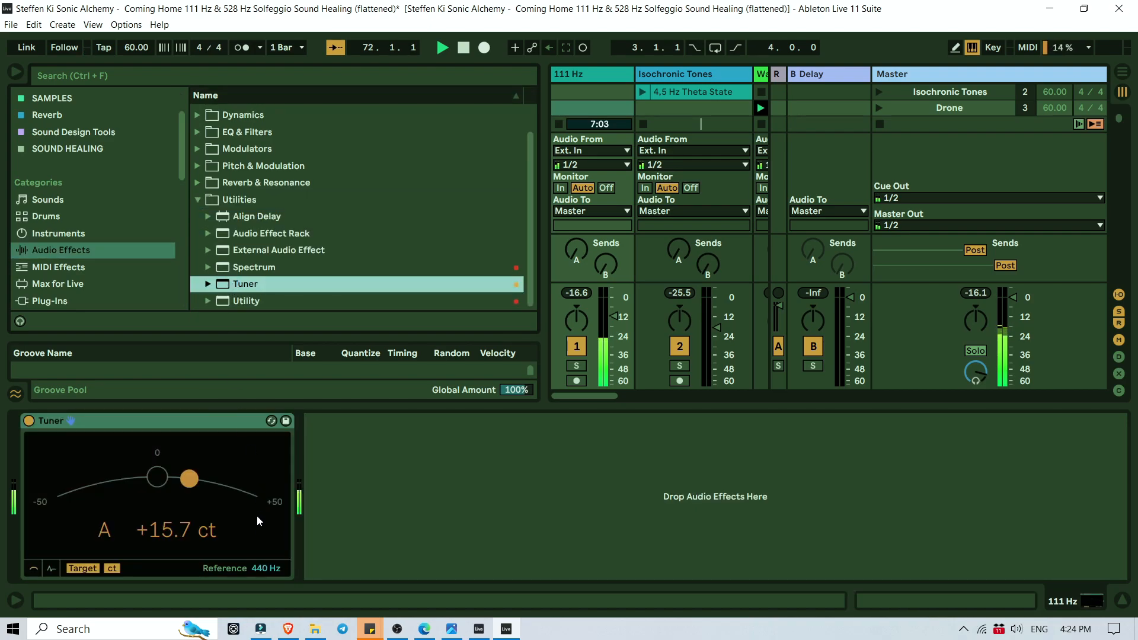
Step: Set the Tuner's reference pitch to 444 Hz and hide the browser
click(268, 573)
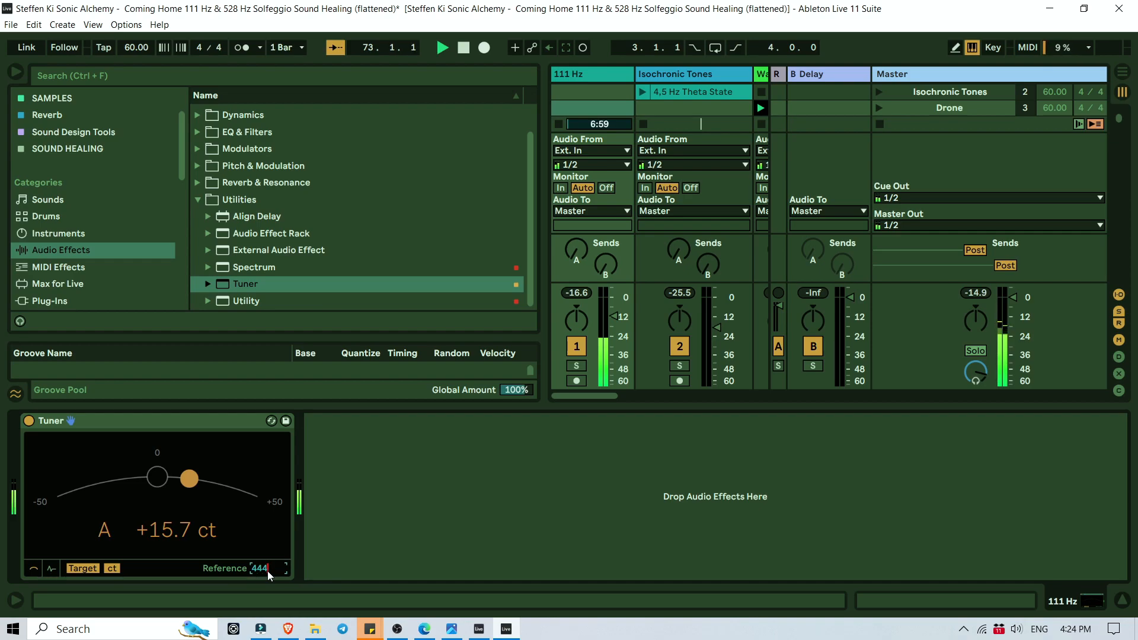
key(Return)
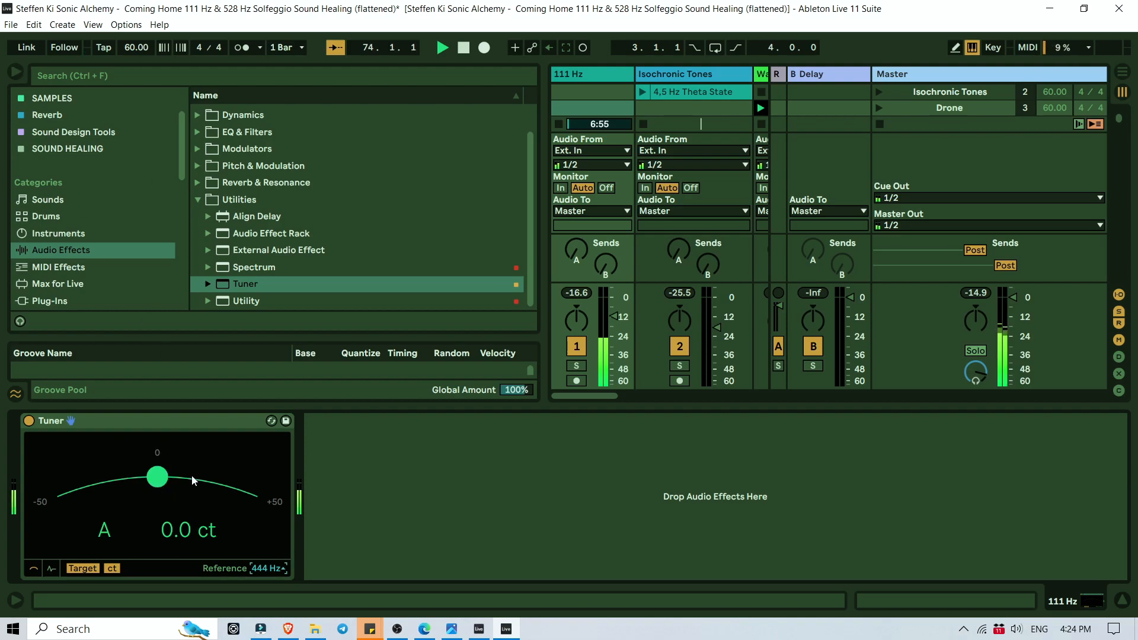
click(17, 72)
scroll(76, 111, up, 1)
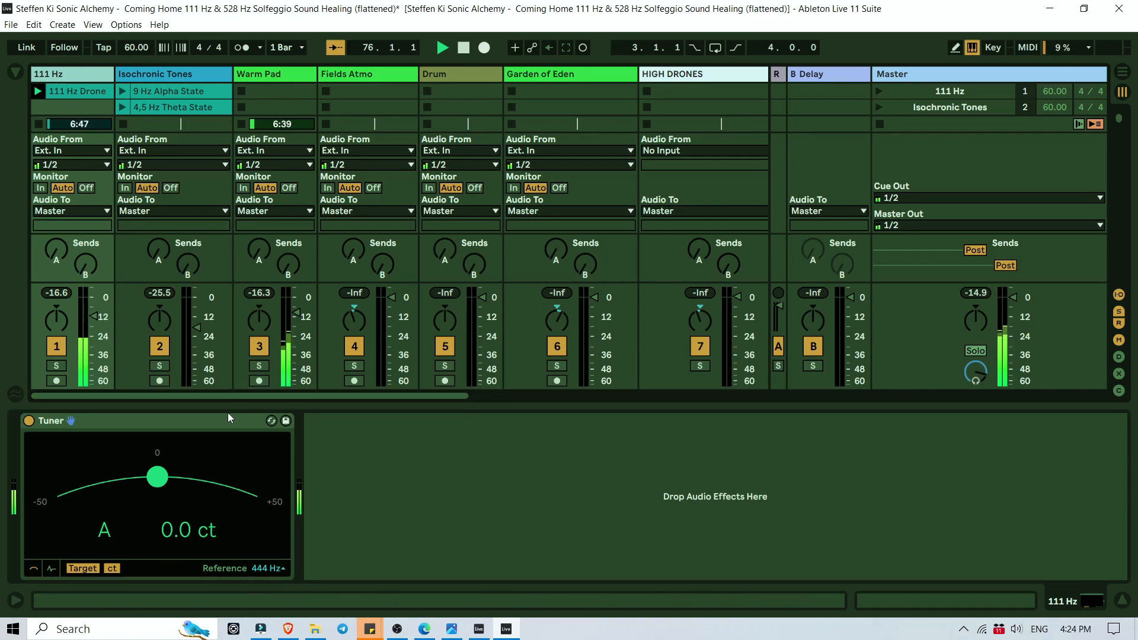
Step: Move the Tuner to the Isochronic Tones track and check the 9 Hz Alpha State clip's pitch in Hz
drag(218, 422, 187, 76)
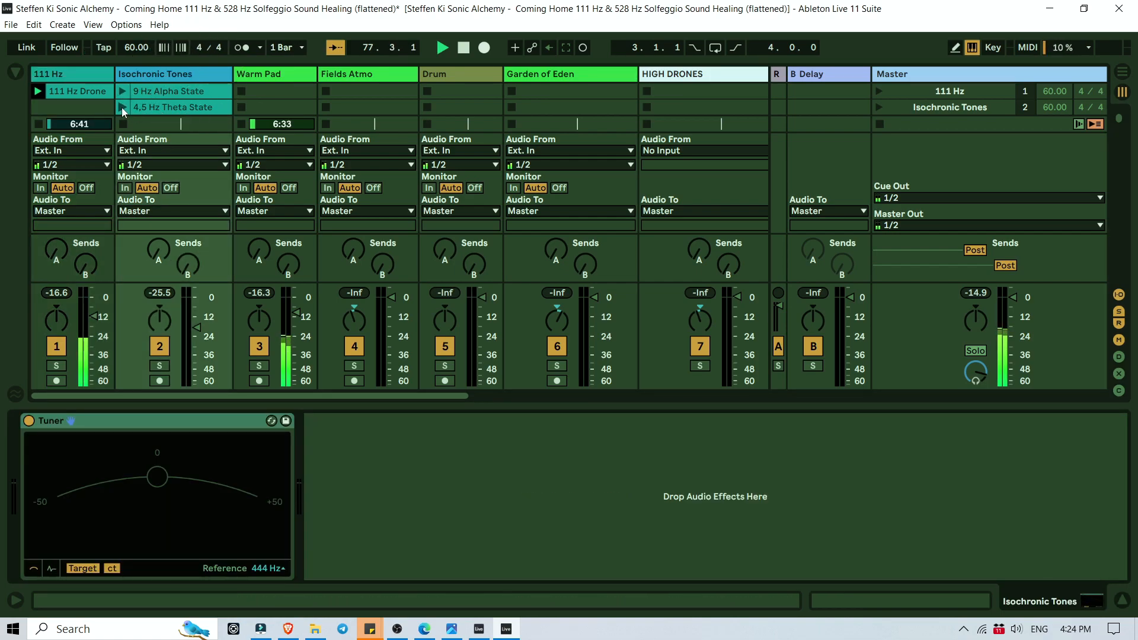
click(122, 91)
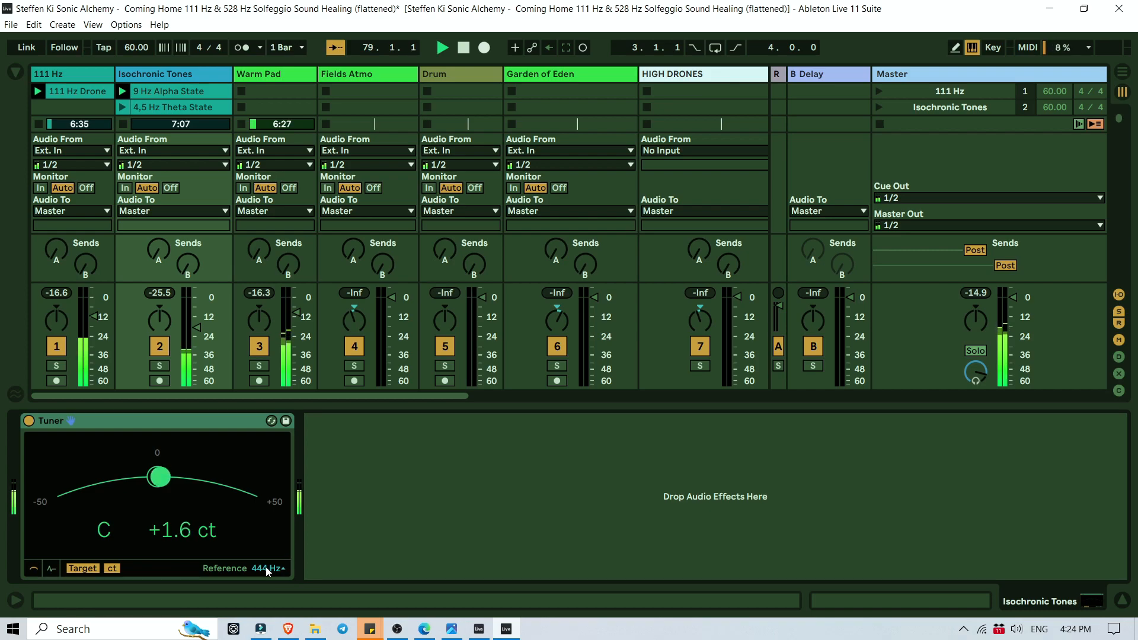
click(110, 568)
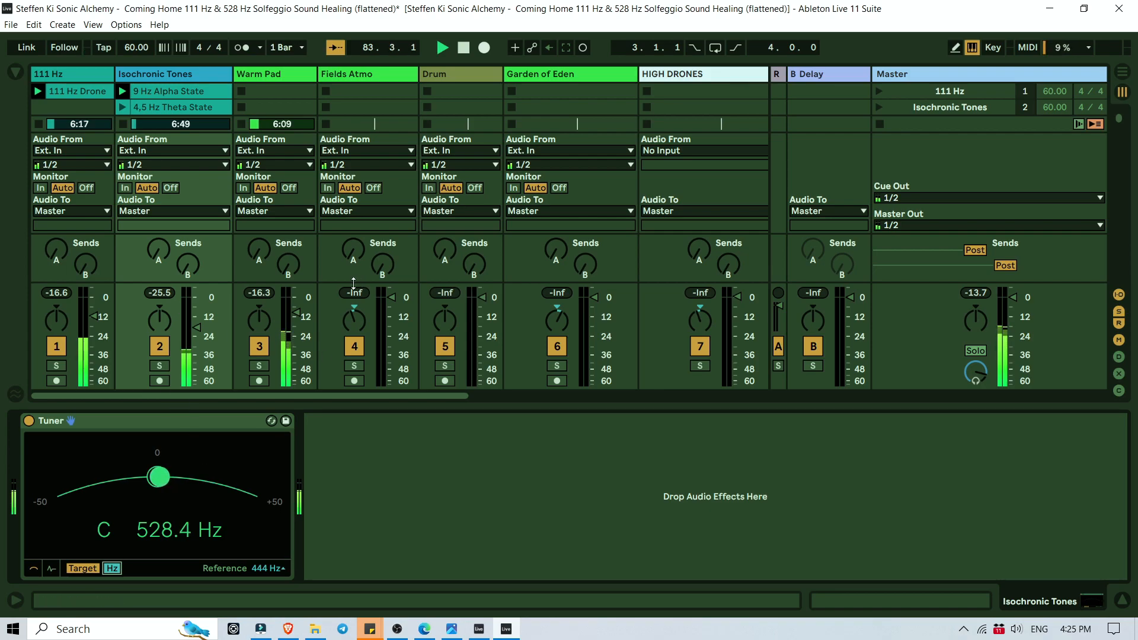
click(1122, 600)
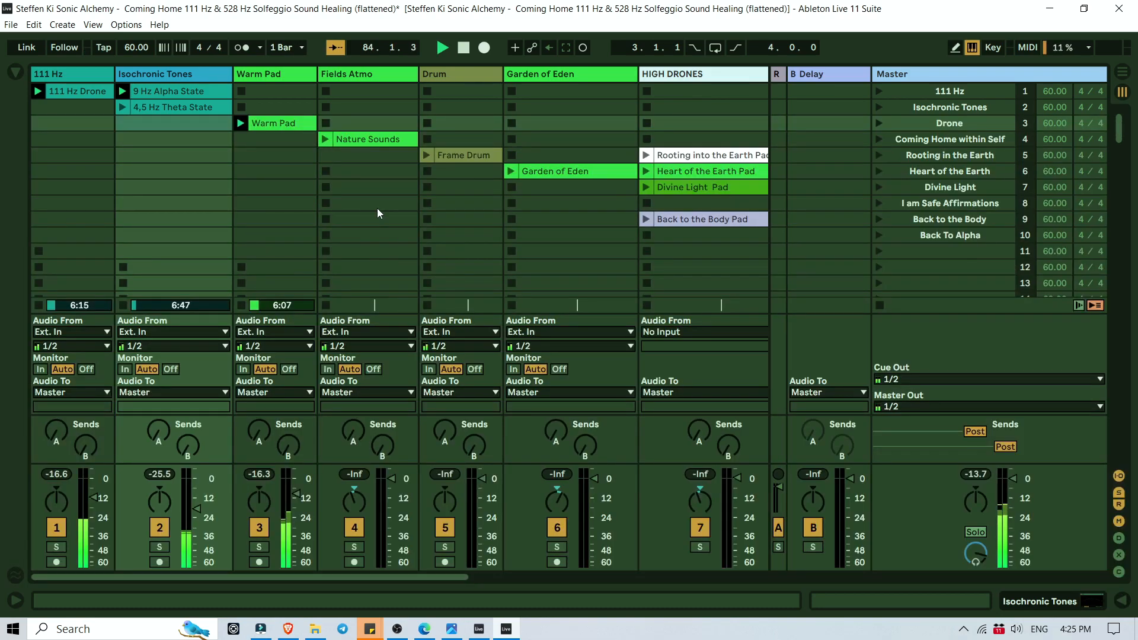
Step: Rename the Isochronic Tones track as 528 Hz Isochronic Tones
right_click(191, 80)
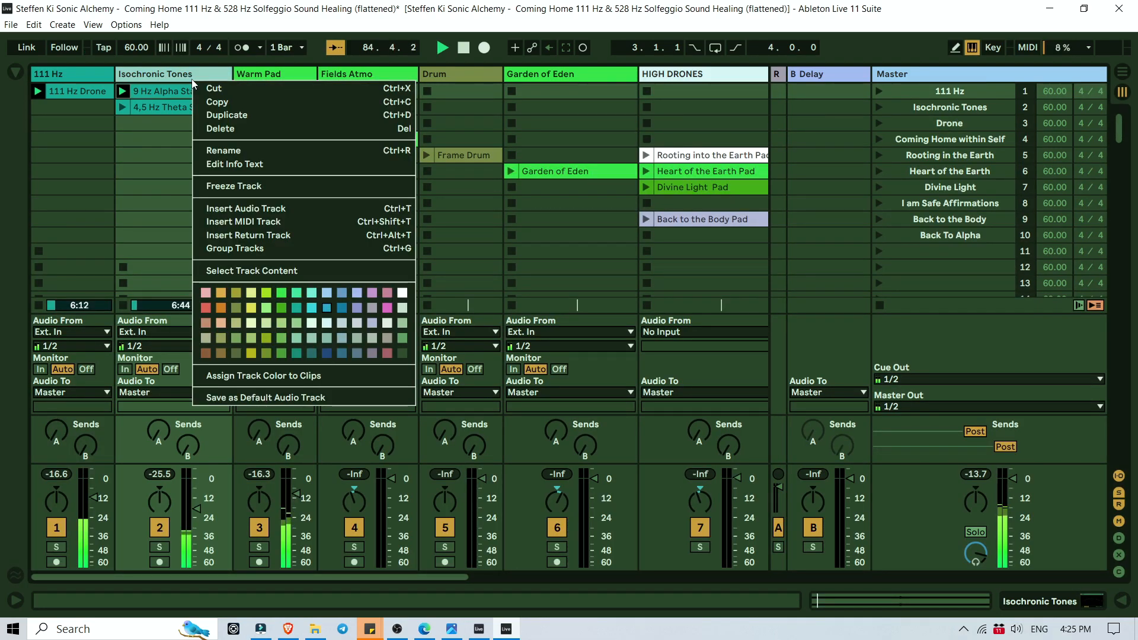
click(230, 151)
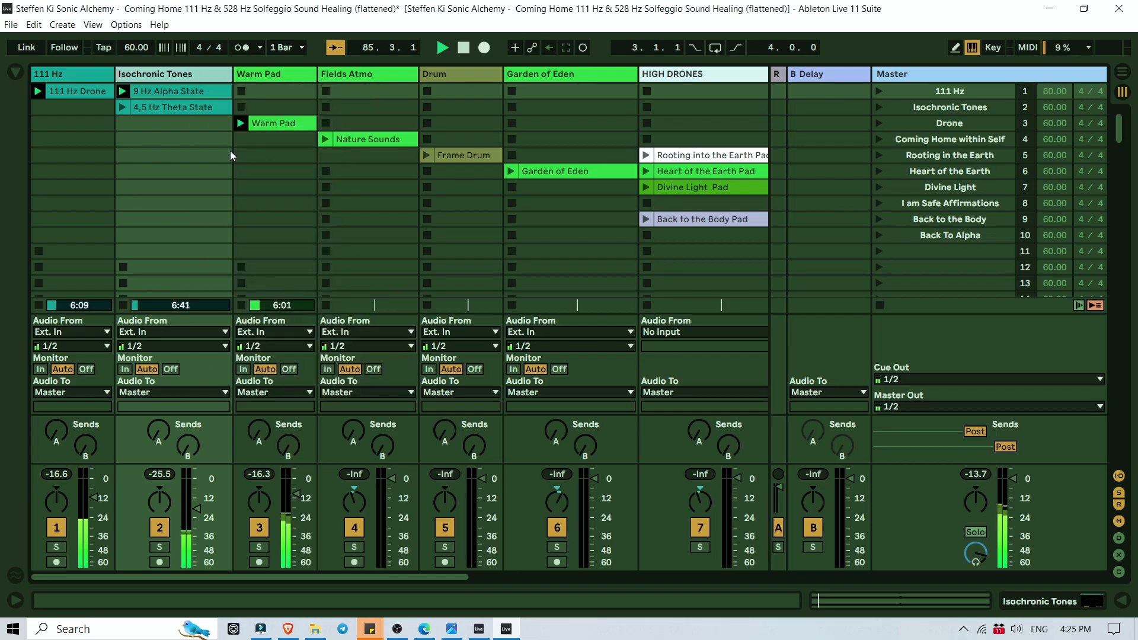
text(52)
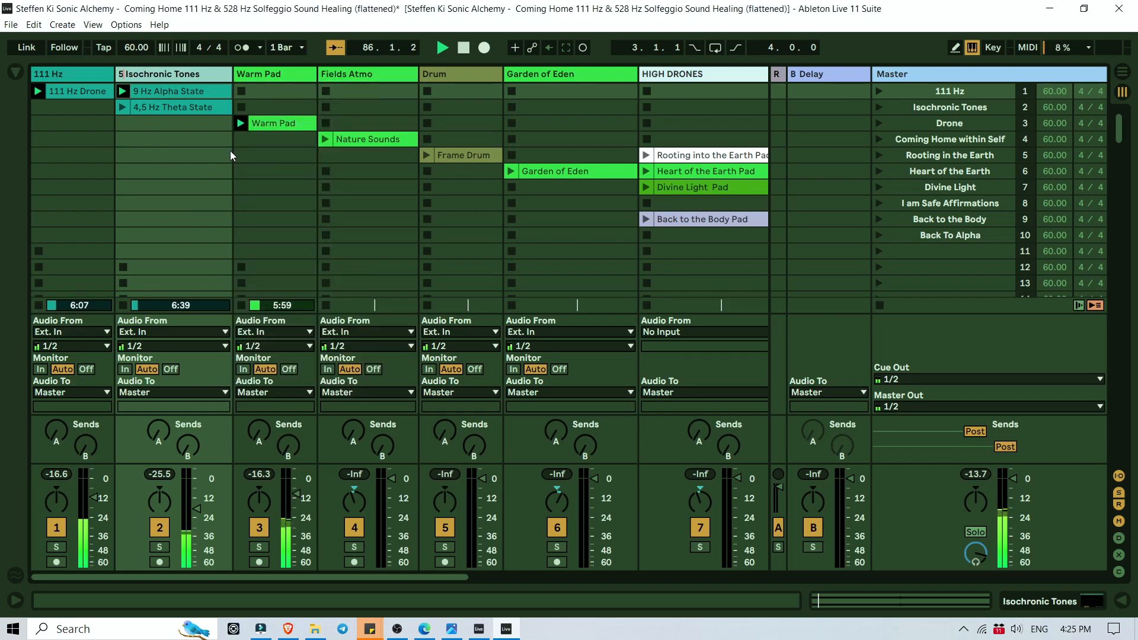
text(8 Hz)
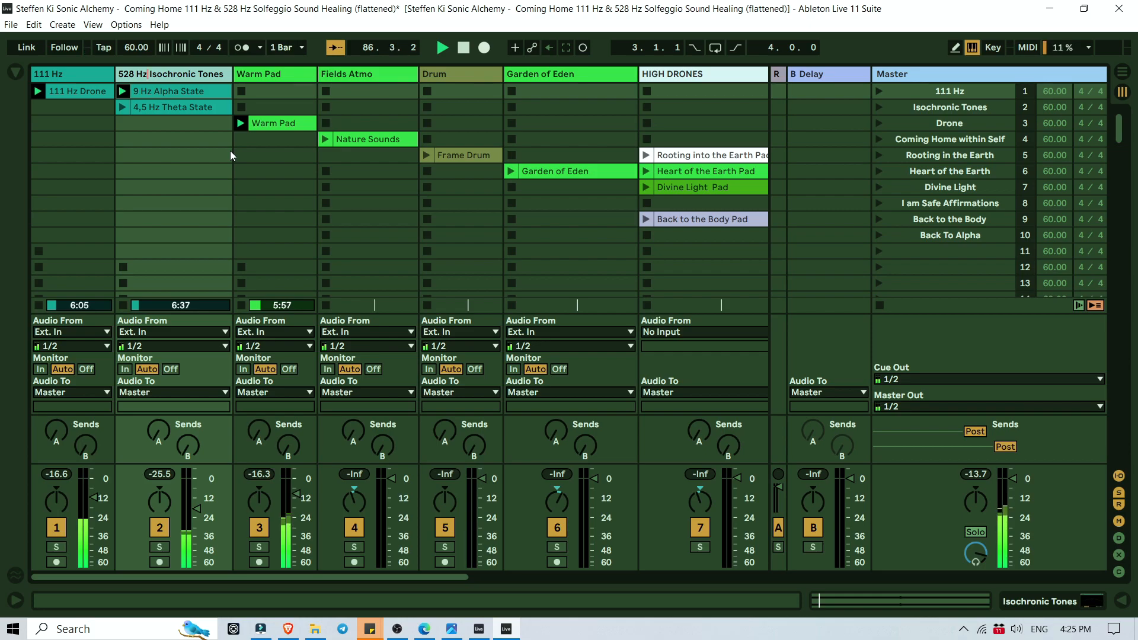
key(Return)
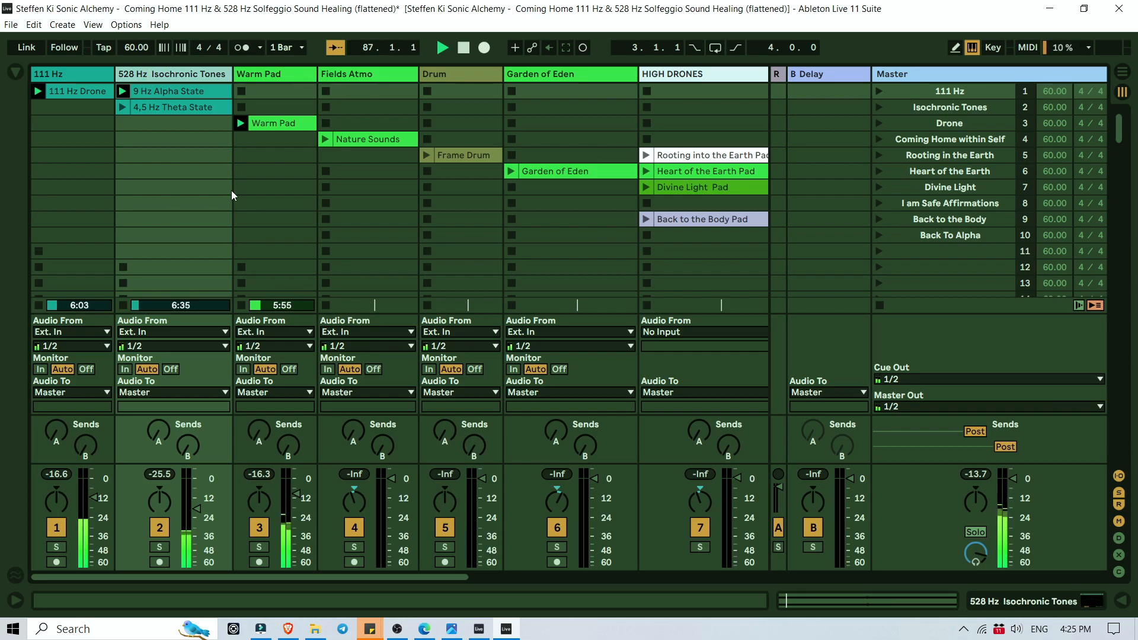
Step: Check the Tuner reading on the 528 Hz Isochronic Tones track and look over the set's other tracks
double_click(204, 73)
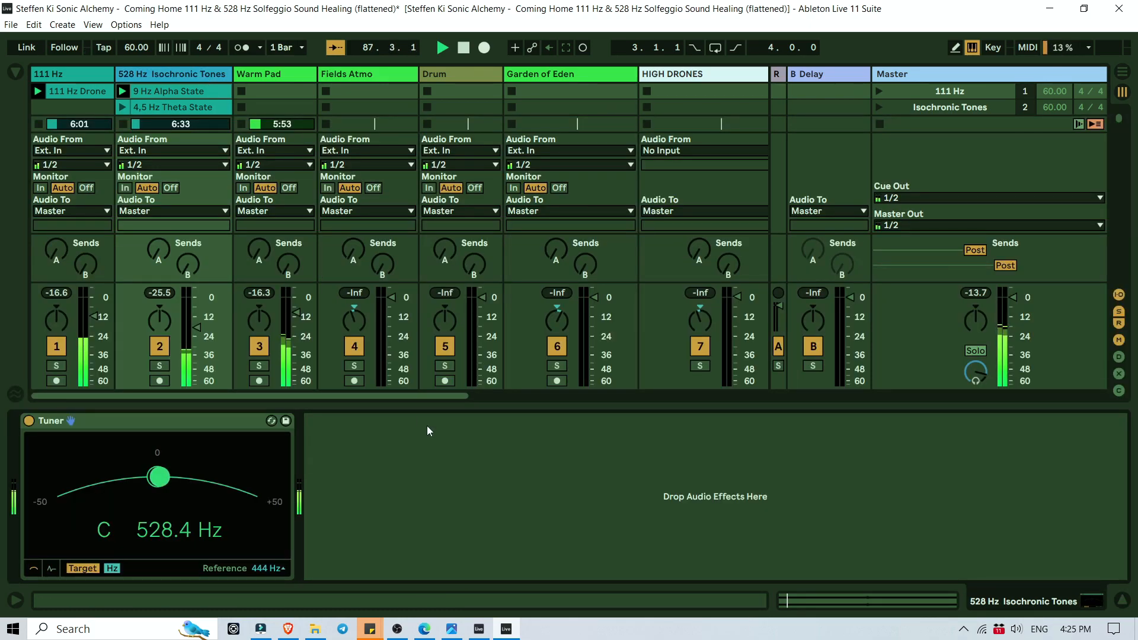
click(1124, 600)
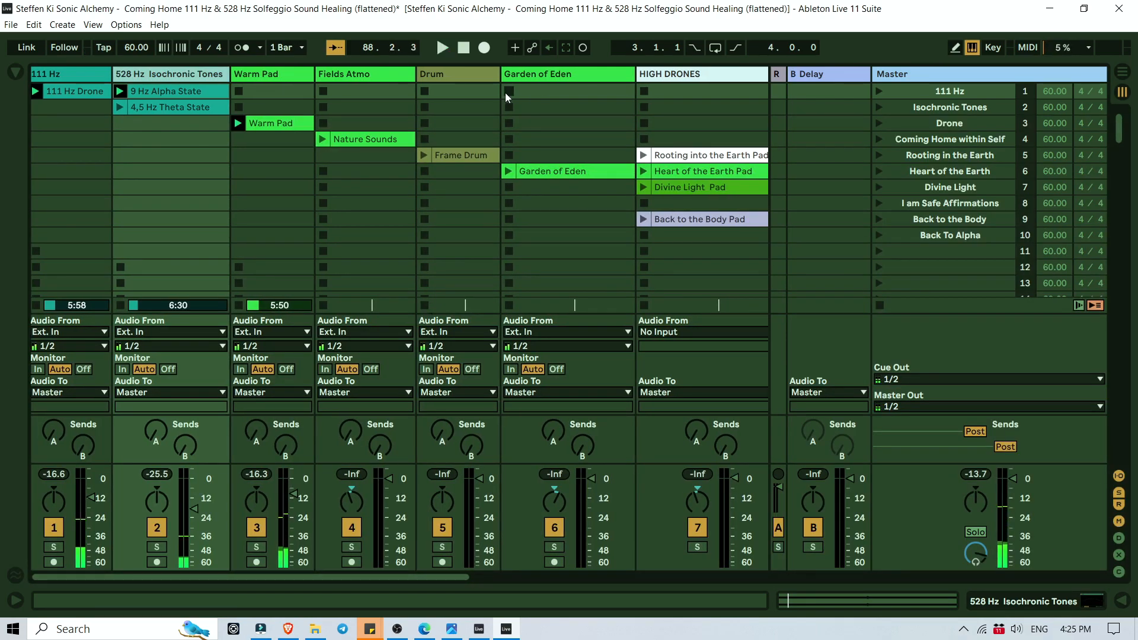
scroll(429, 154, right, 2)
scroll(430, 153, right, 1)
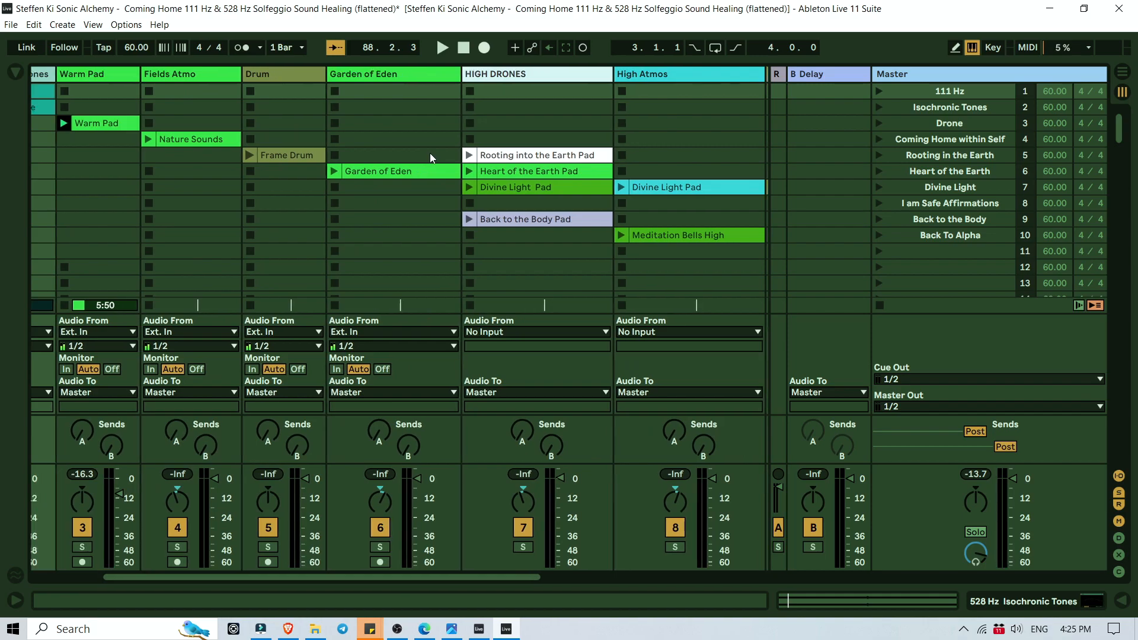
scroll(429, 153, left, 3)
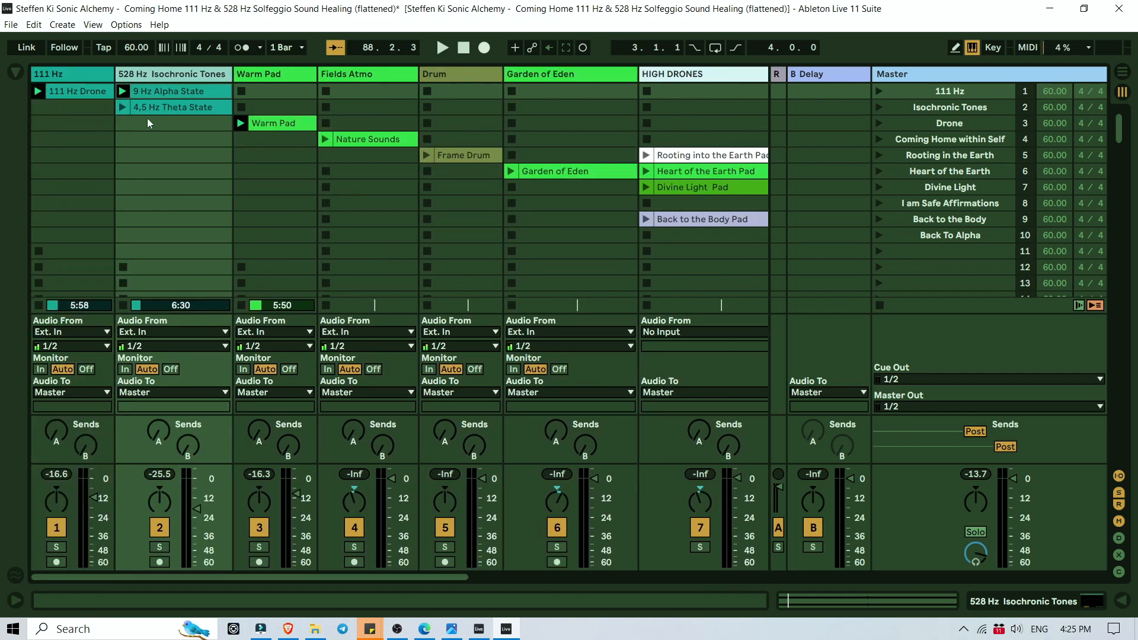
Step: Start playback and bring in the Nature Sounds, Frame Drum and Rooting into the Earth Pad clips from the fourth and fifth scenes
key(space)
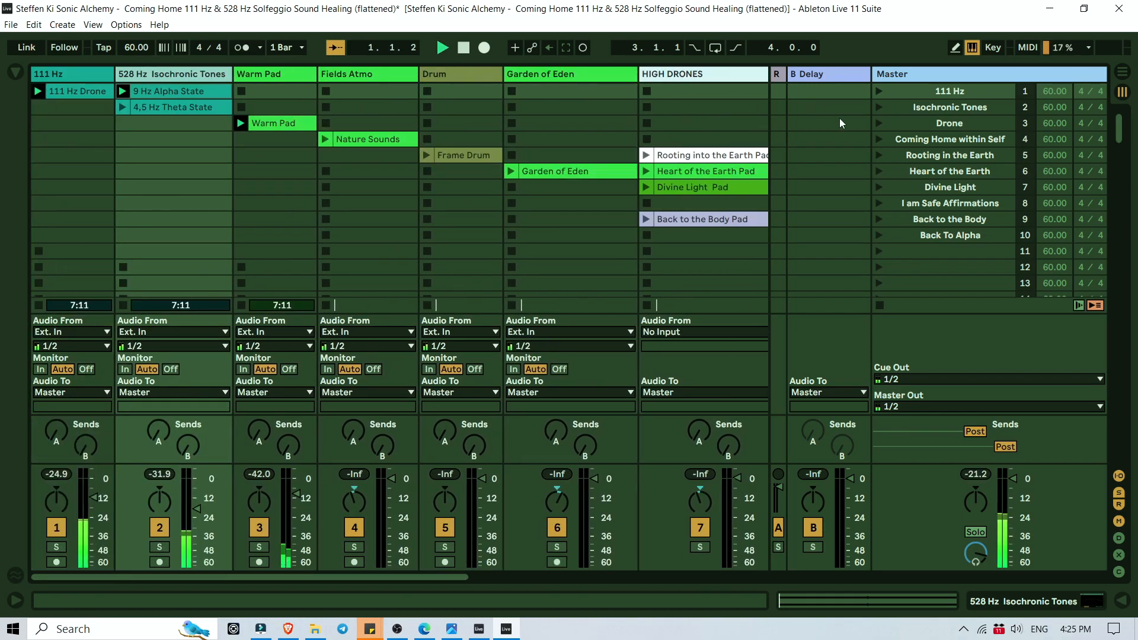
click(923, 125)
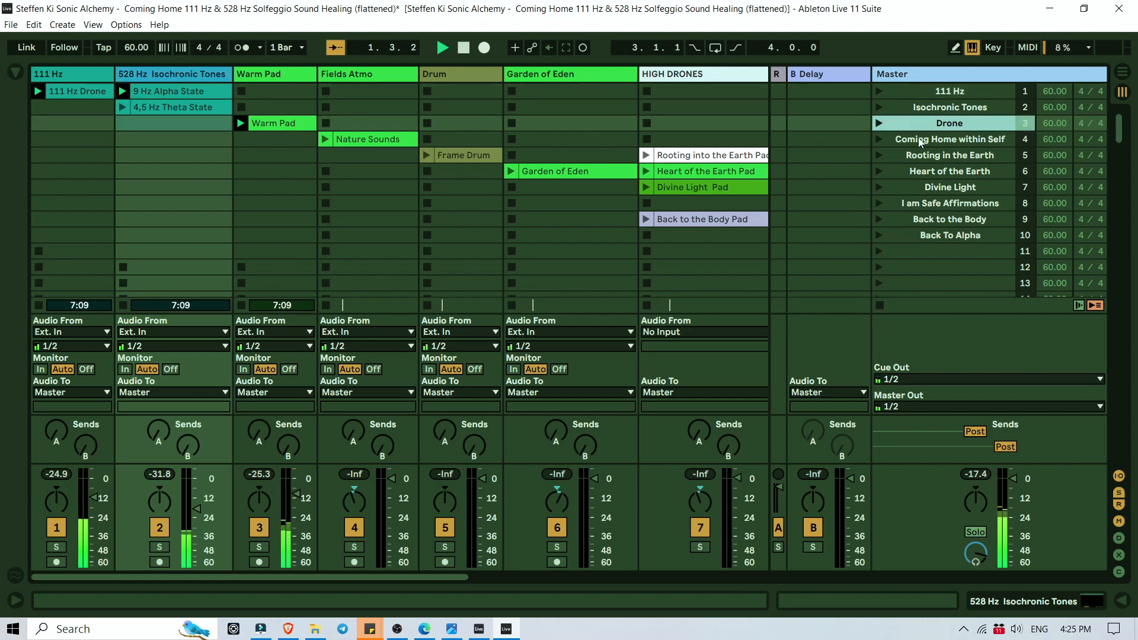
click(921, 140)
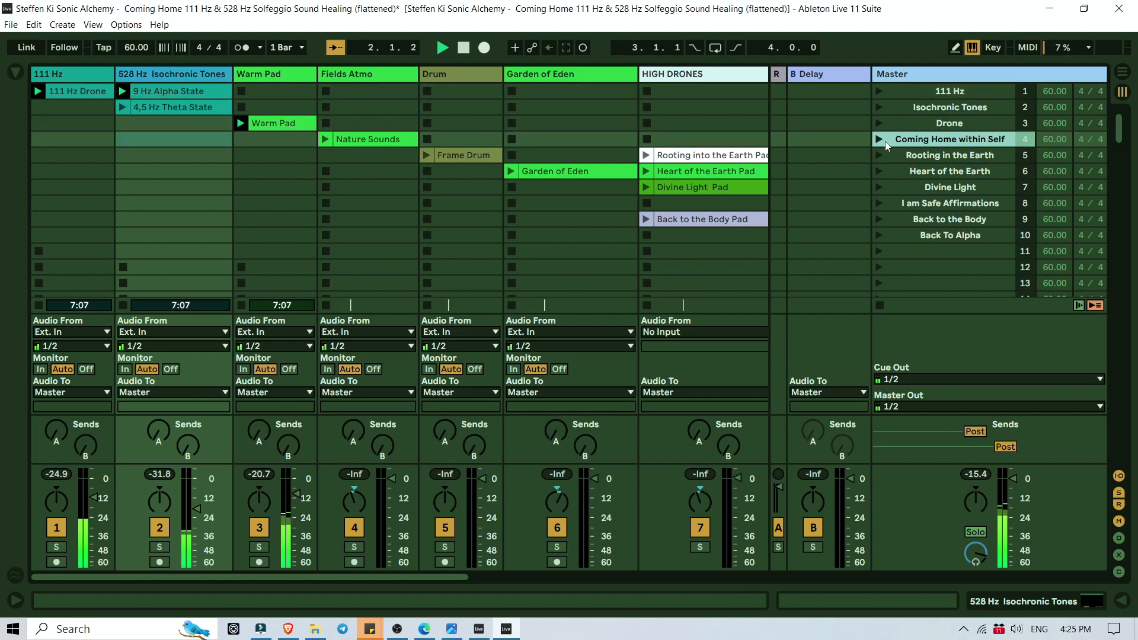
scroll(811, 146, right, 1)
scroll(810, 141, right, 2)
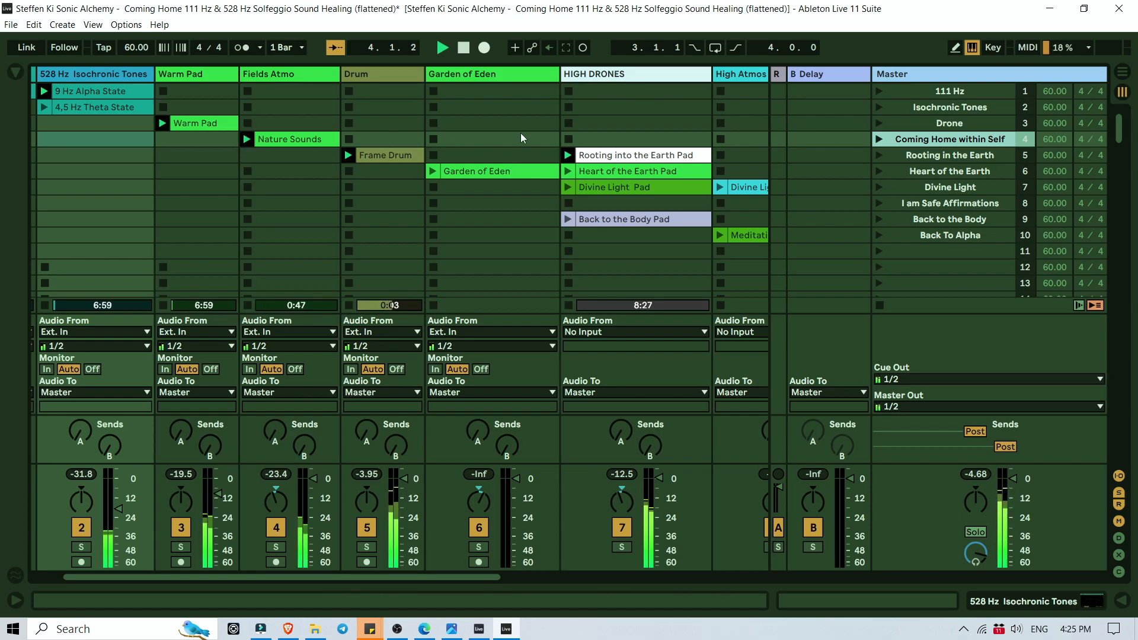
Step: Solo the Fields Atmo track and then the Drum track to hear each alone, clearing each solo again
scroll(522, 138, right, 2)
scroll(522, 137, left, 2)
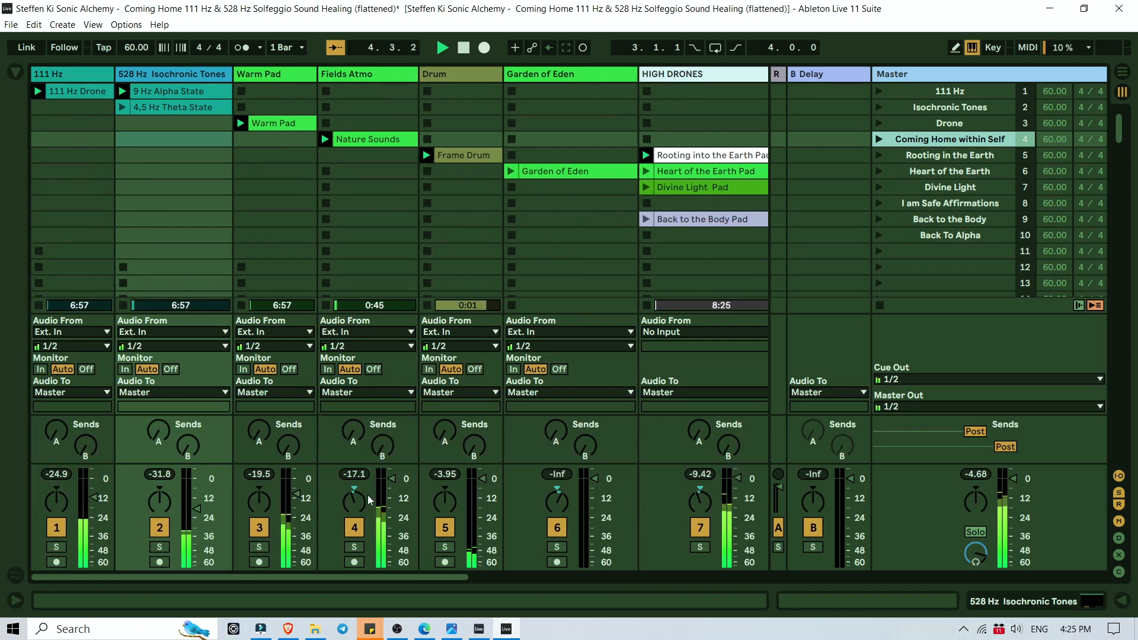
click(354, 546)
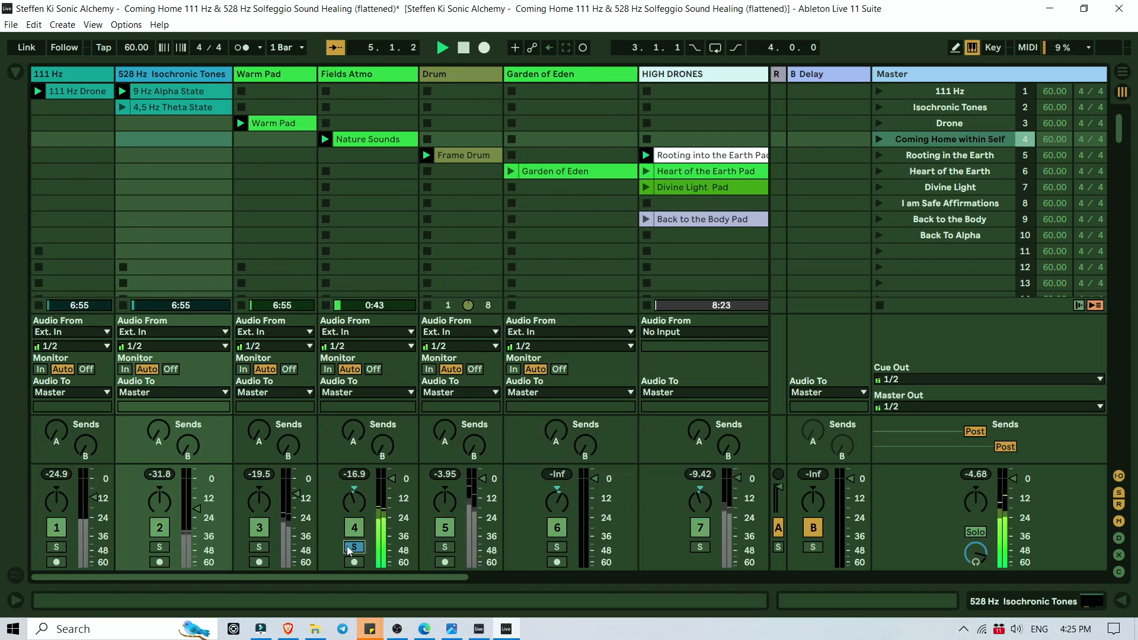
click(354, 546)
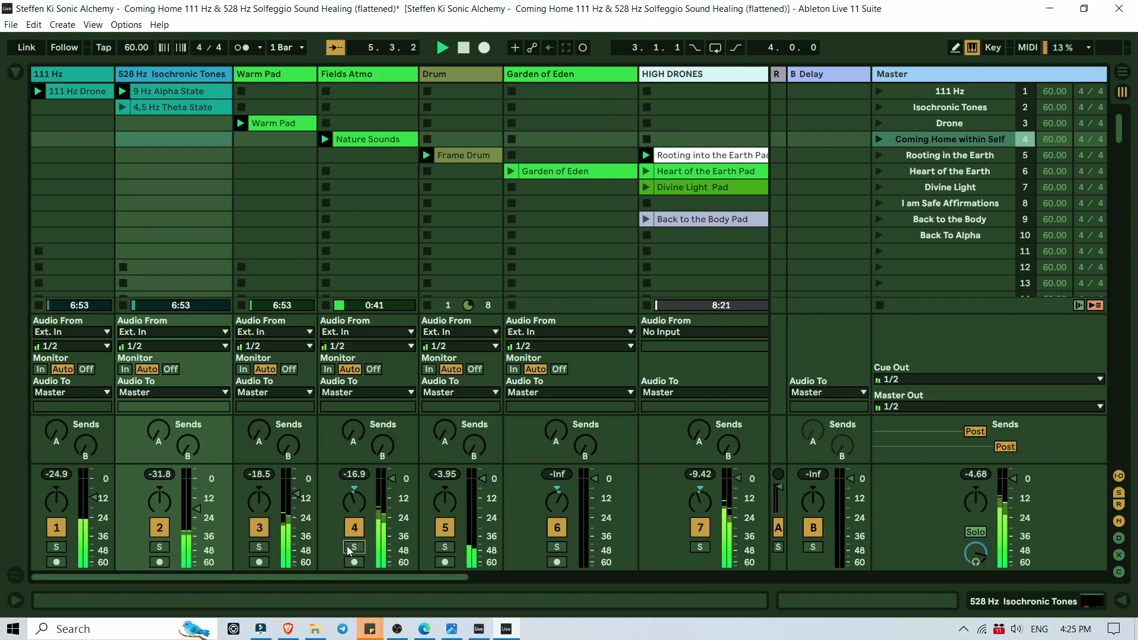
click(445, 547)
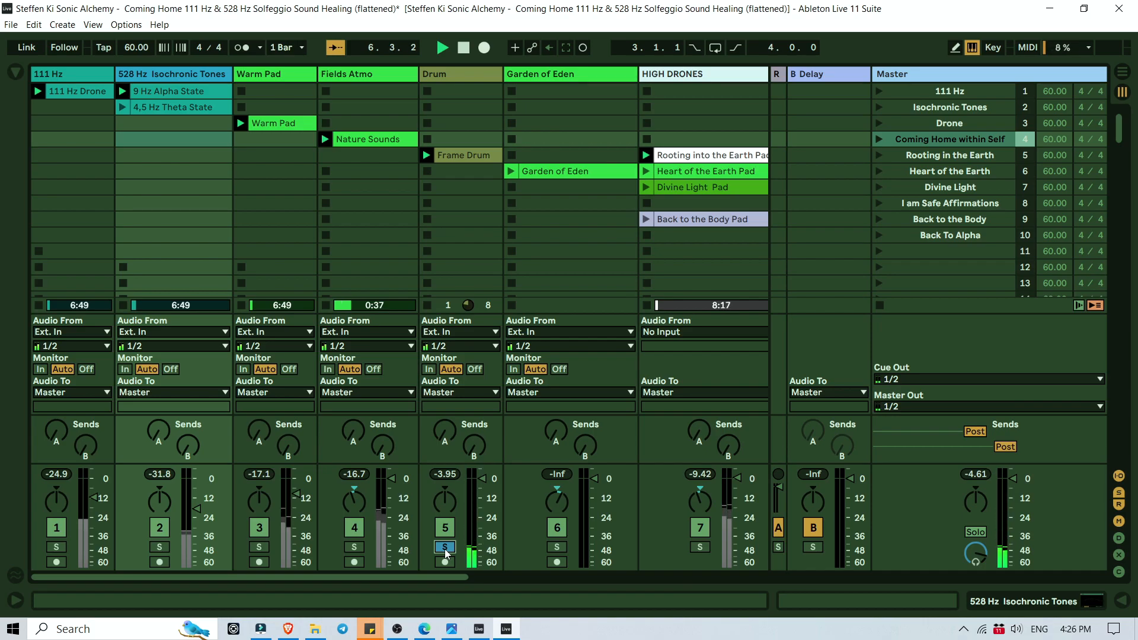
click(445, 547)
Step: Solo the HIGH DRONES track, lower its volume slightly and take it out of solo
scroll(446, 552, right, 3)
click(566, 547)
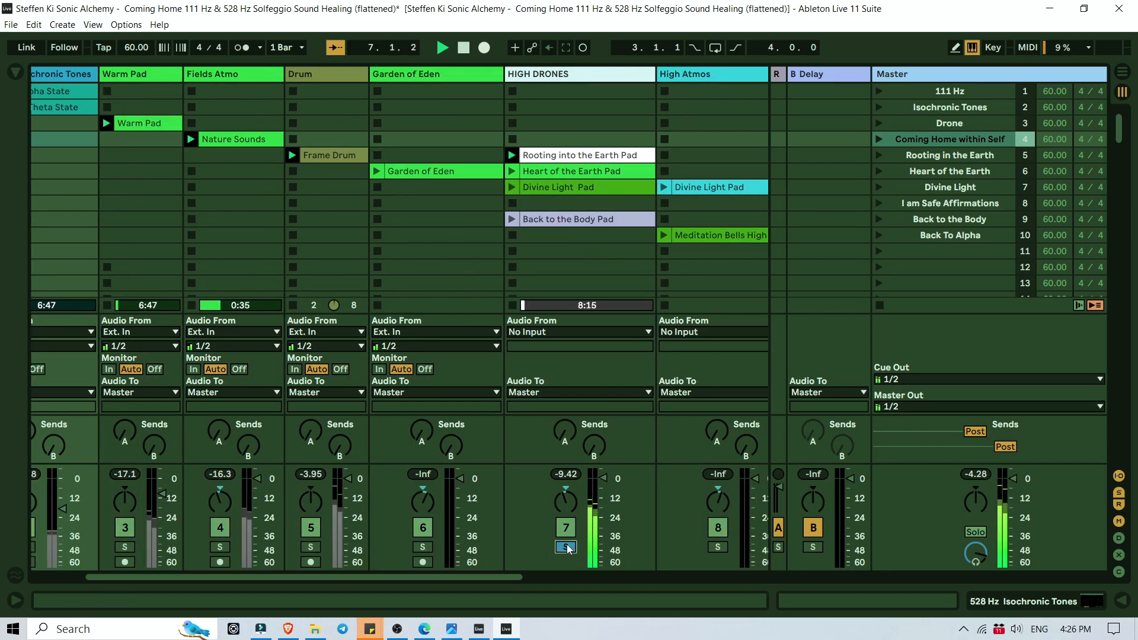
drag(603, 478, 603, 487)
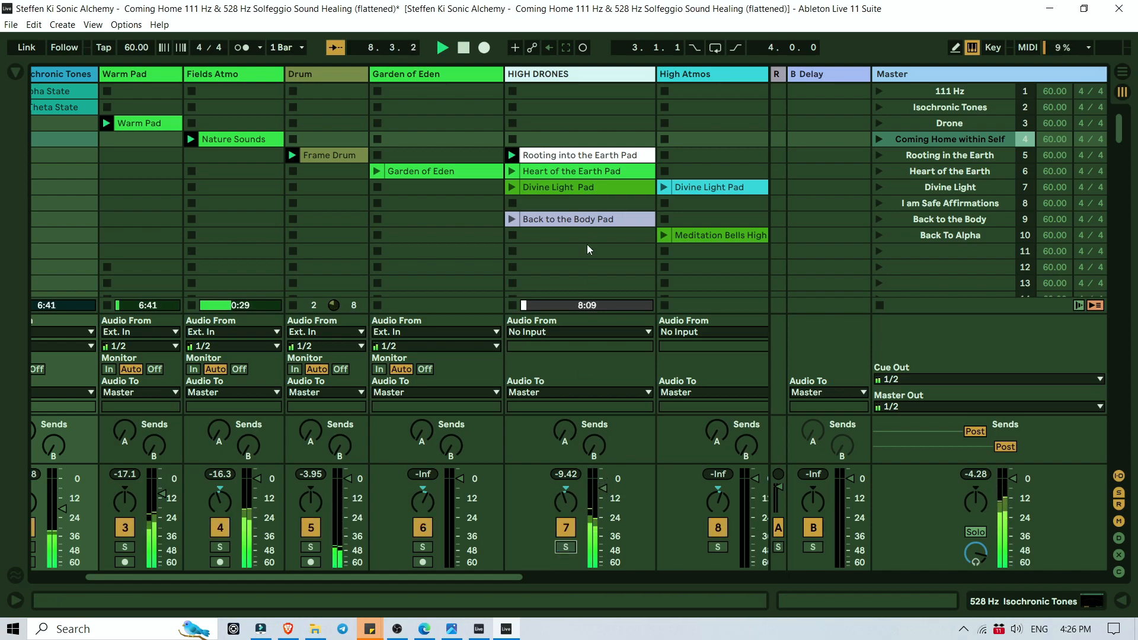
Step: Select the Rooting in the Earth scene, then launch the Heart of the Earth scene
scroll(546, 265, right, 5)
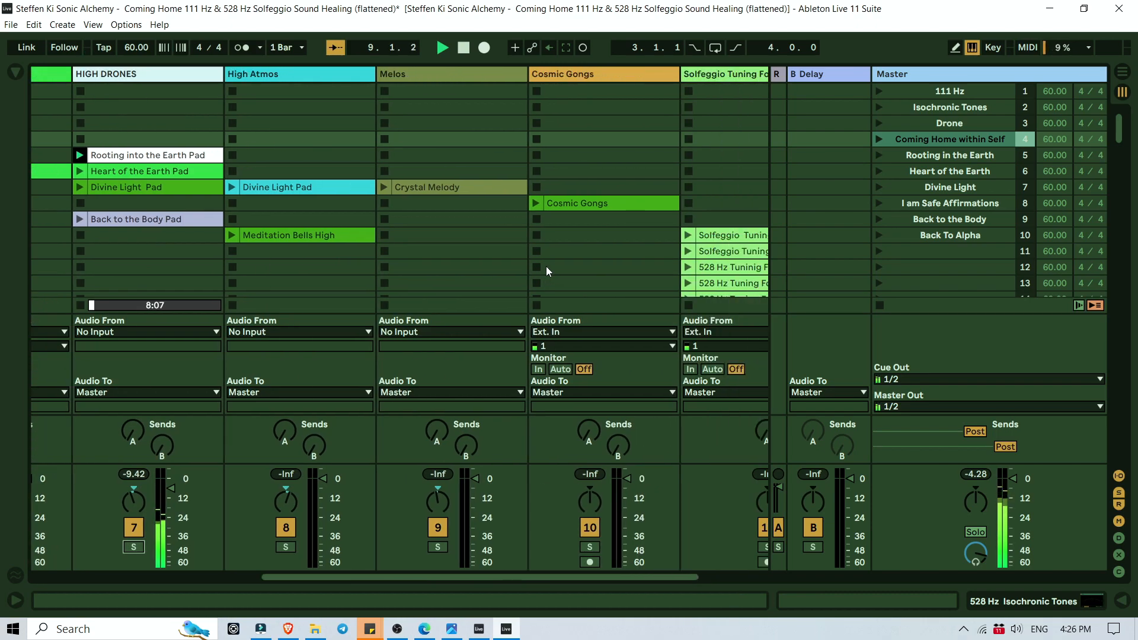
scroll(546, 266, left, 5)
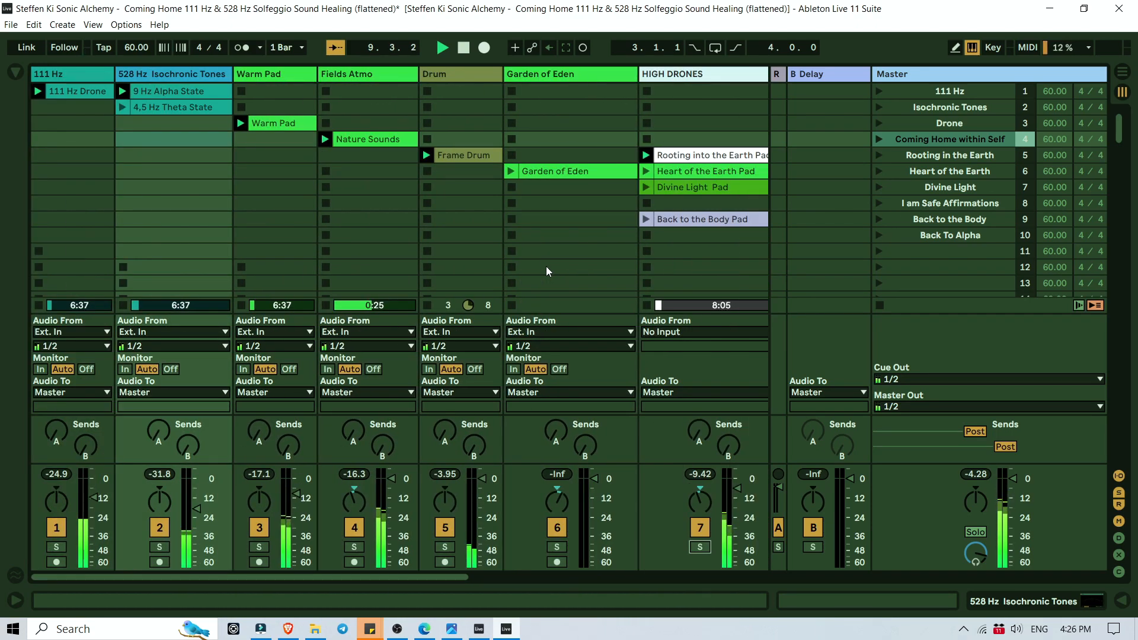
click(881, 156)
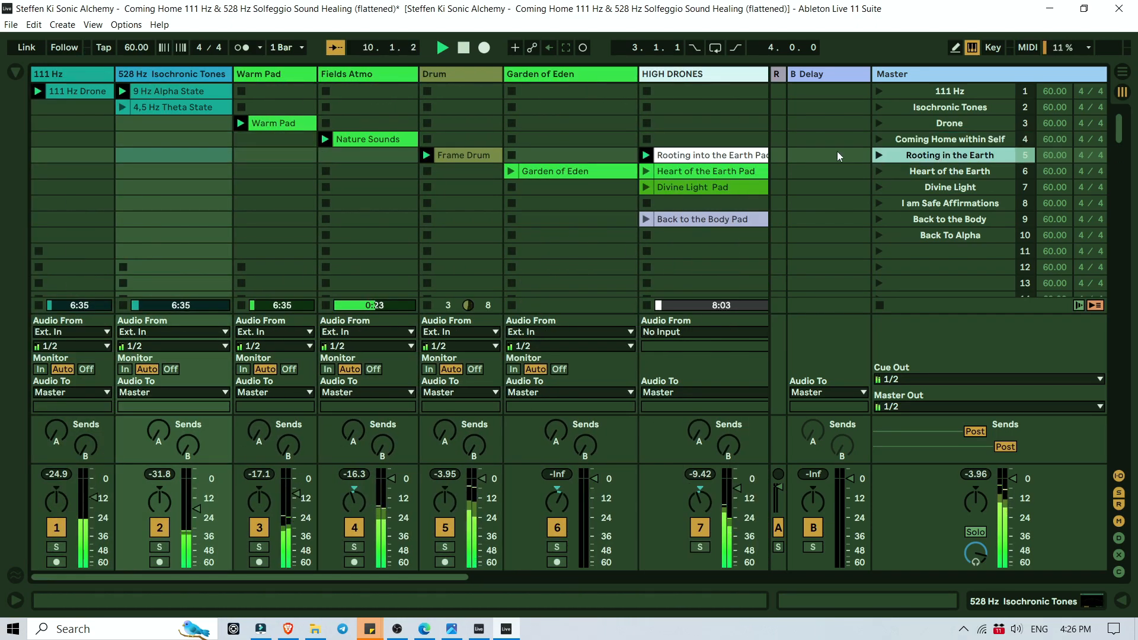
scroll(547, 208, right, 3)
scroll(548, 207, right, 3)
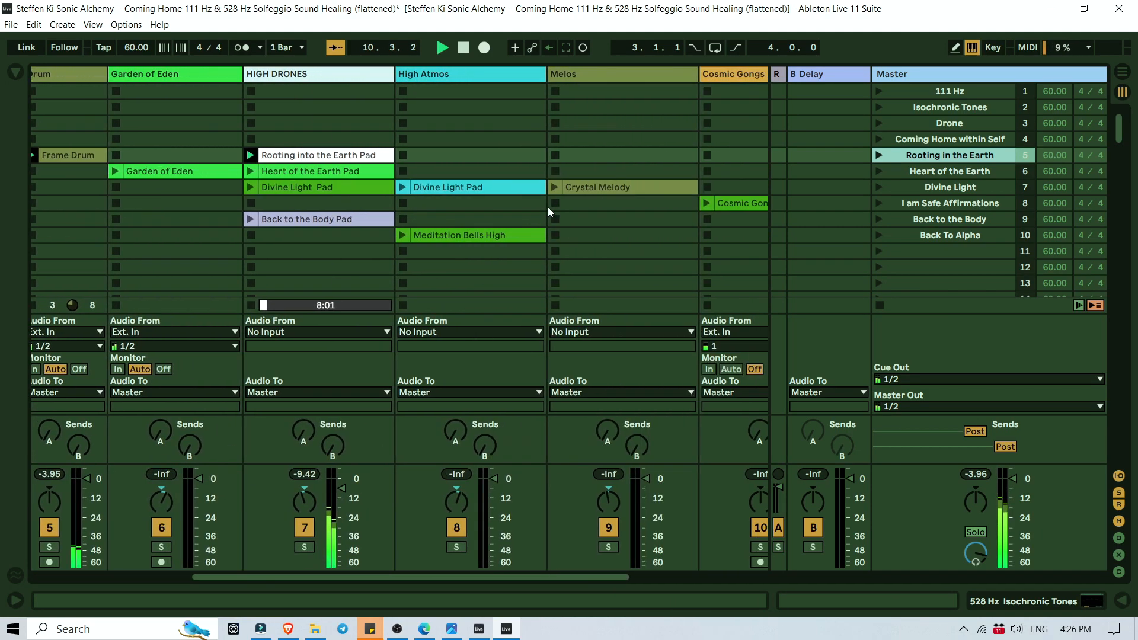
click(921, 172)
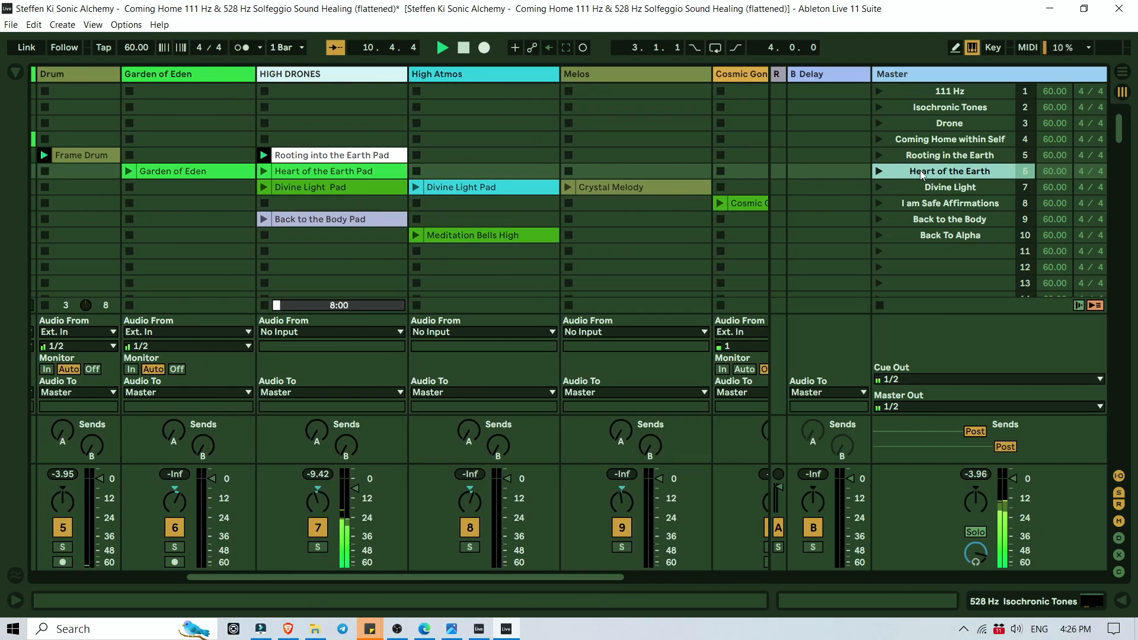
click(879, 171)
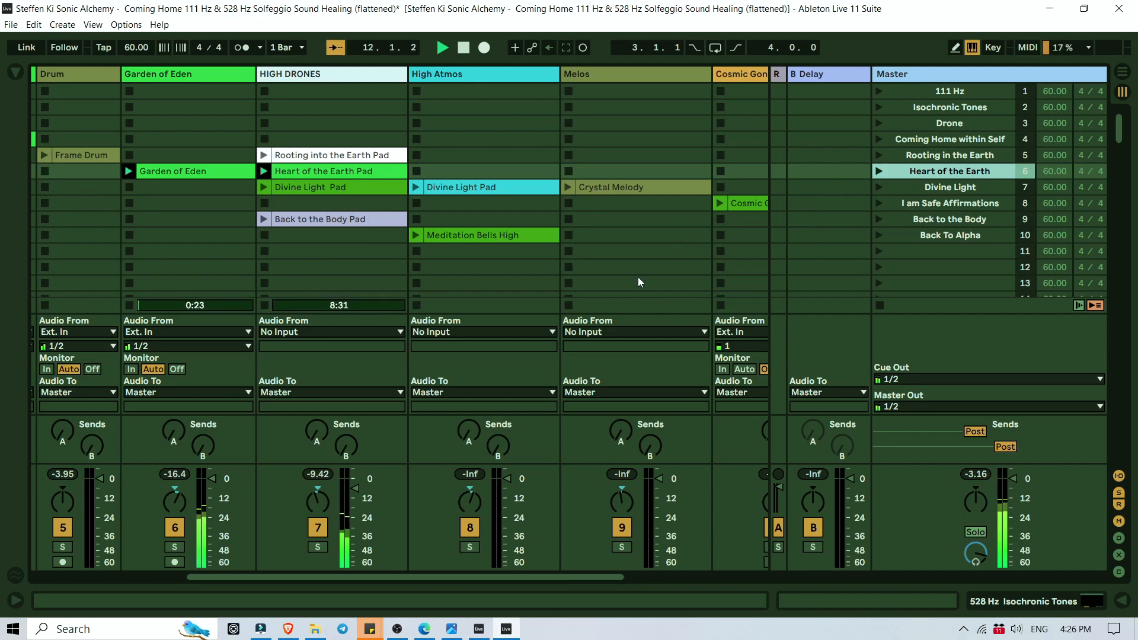
Step: Solo the Garden of Eden track and then the HIGH DRONES track to hear each alone, and clear the solo
scroll(638, 276, left, 3)
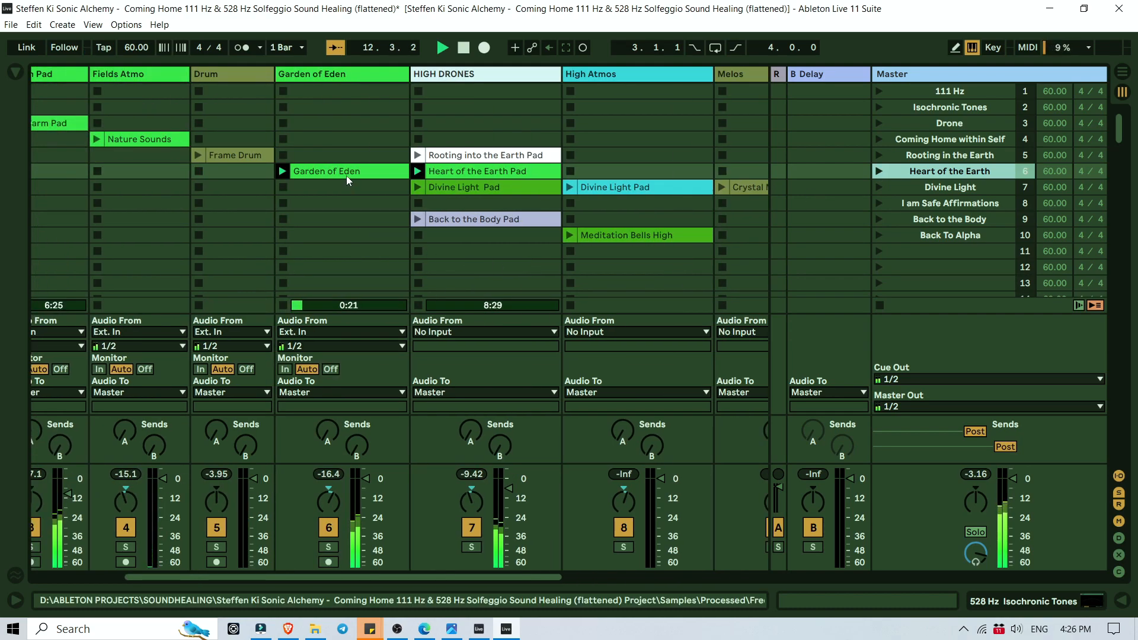
click(330, 547)
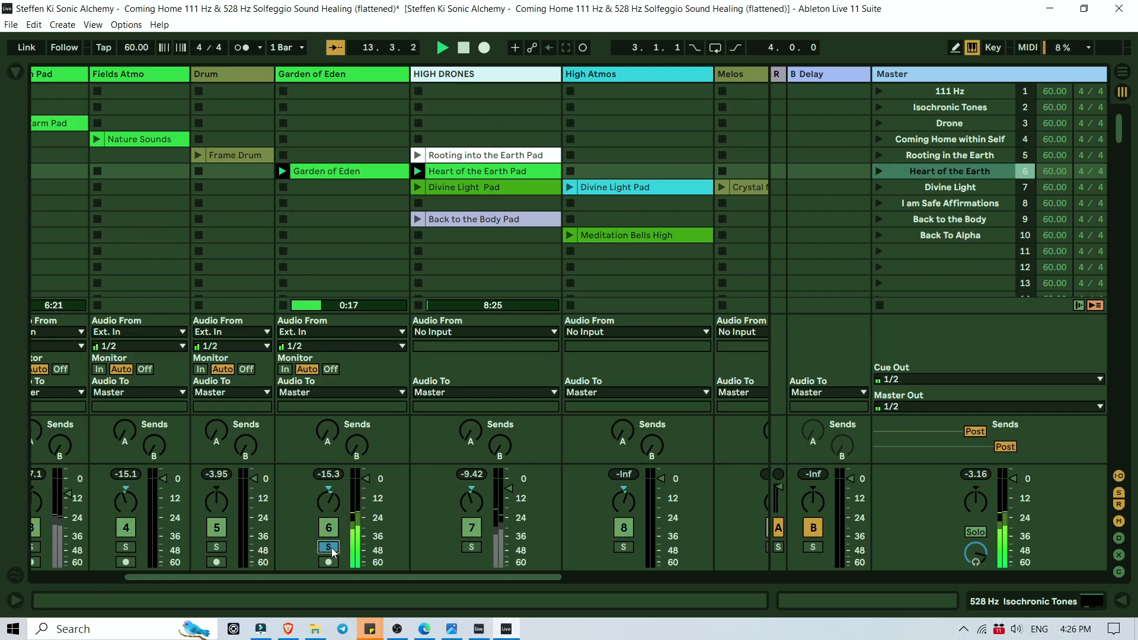
click(463, 547)
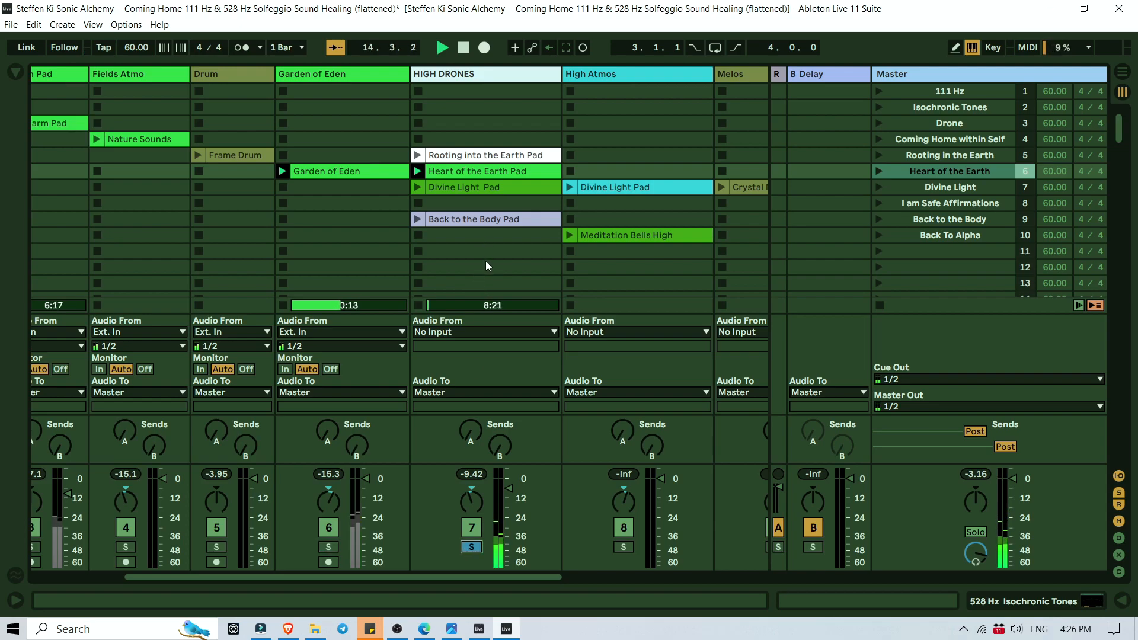
scroll(485, 261, right, 5)
scroll(486, 263, right, 2)
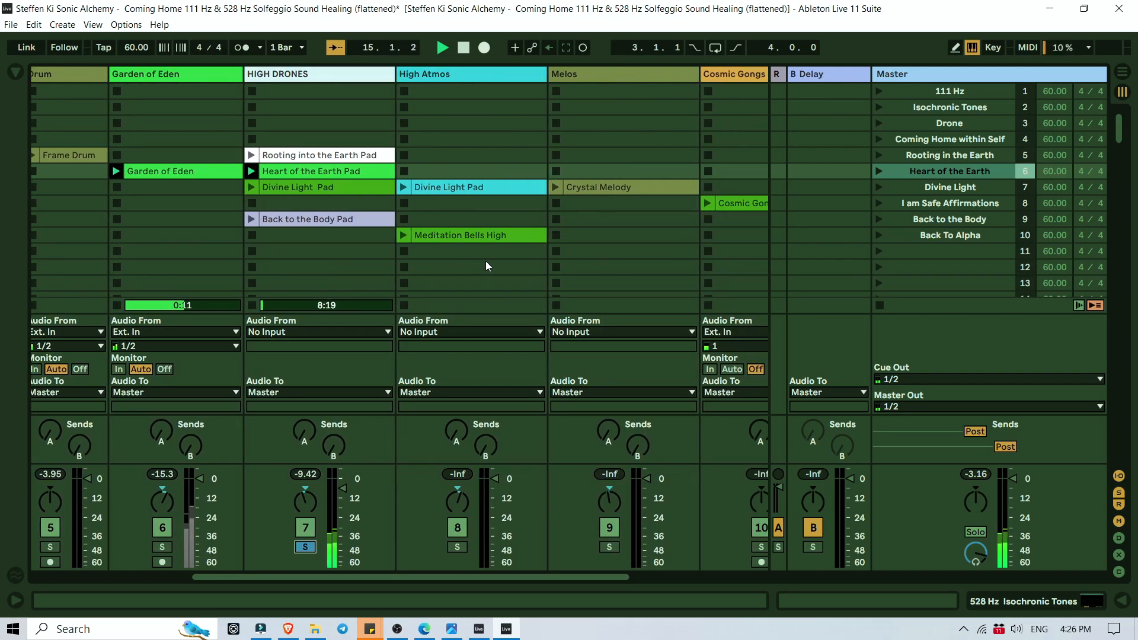
scroll(642, 243, right, 10)
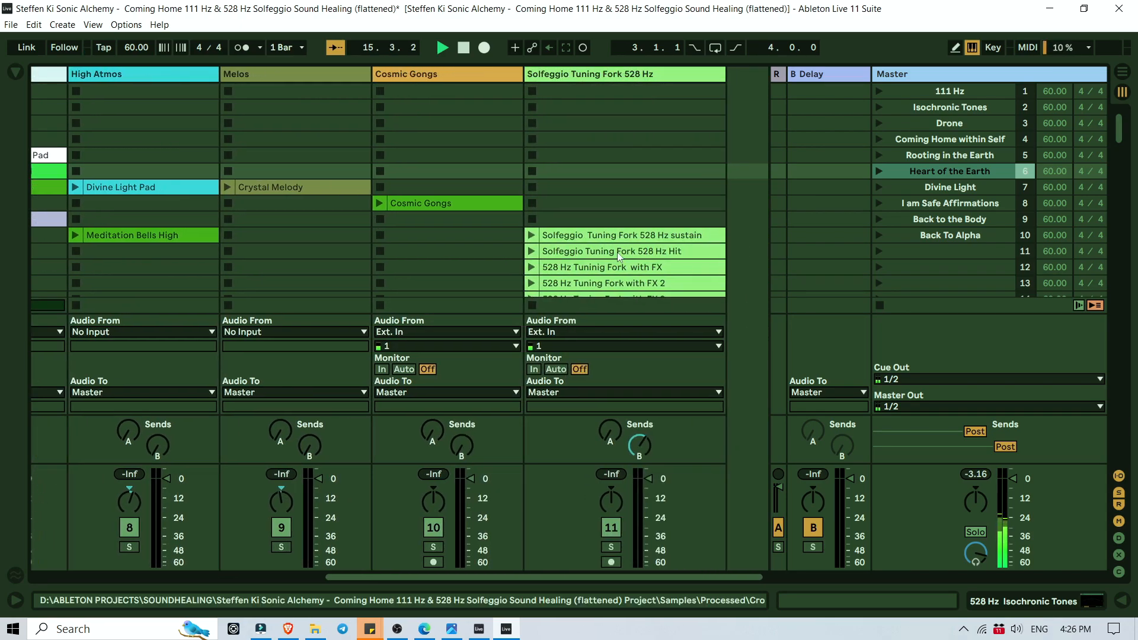
scroll(458, 422, left, 20)
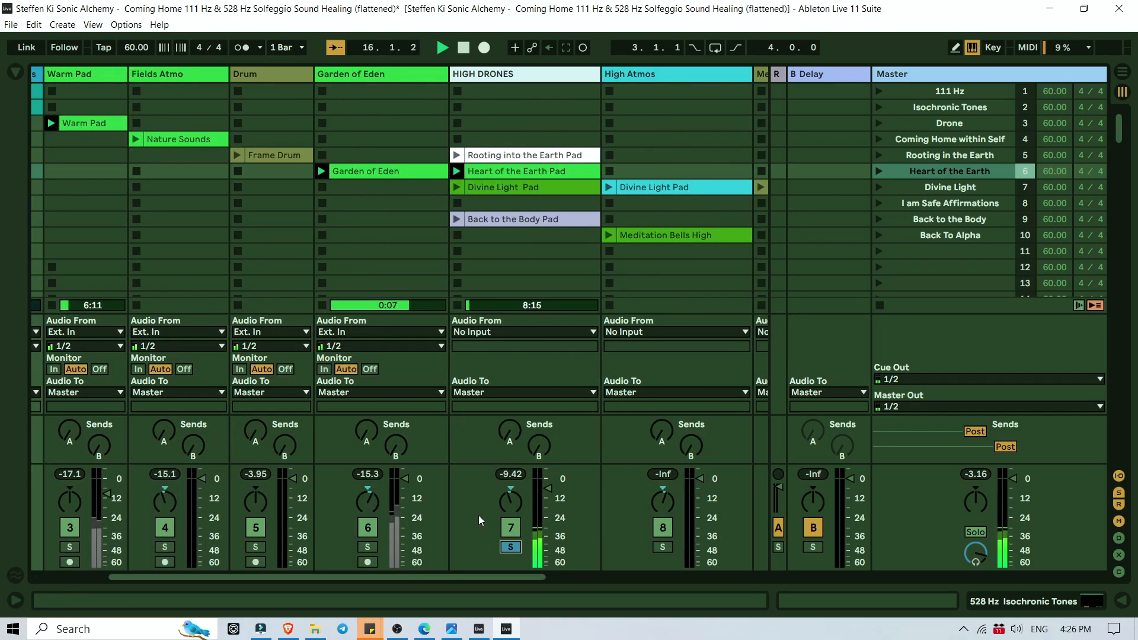
click(511, 546)
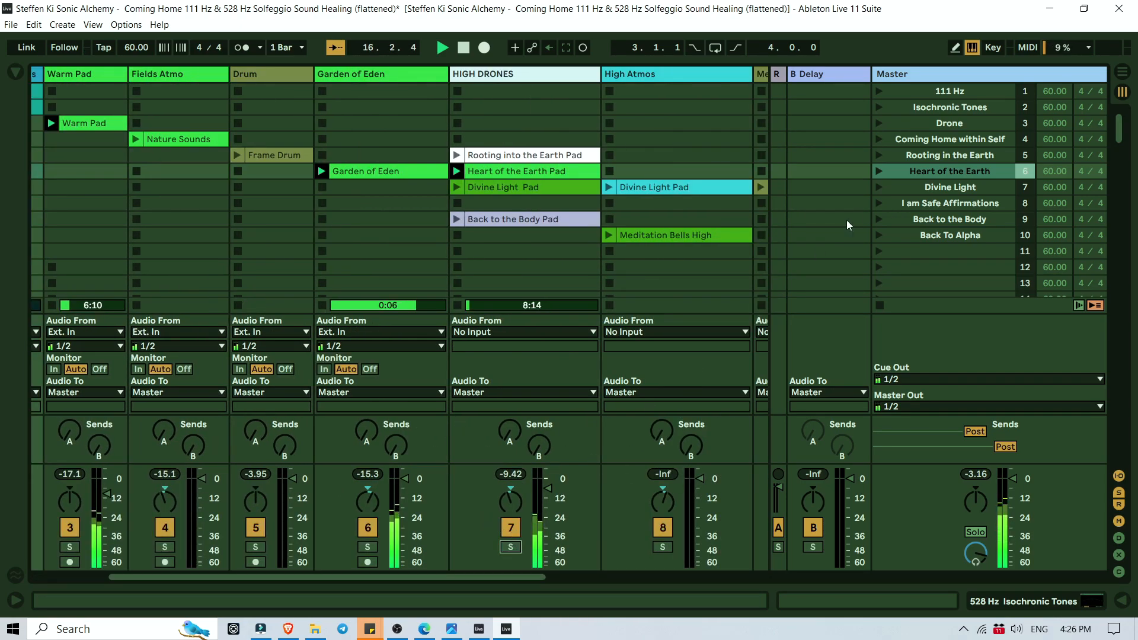
Step: Launch the Divine Light scene with its two pads and the Crystal Melody, and stop playback
click(878, 186)
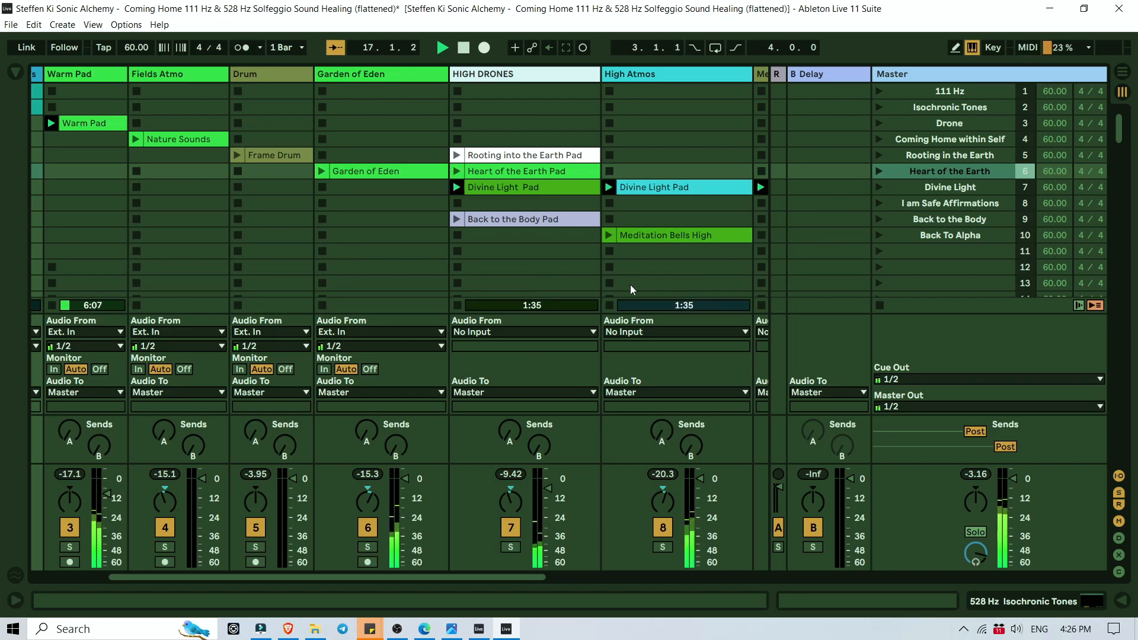
scroll(631, 284, right, 4)
scroll(631, 284, right, 2)
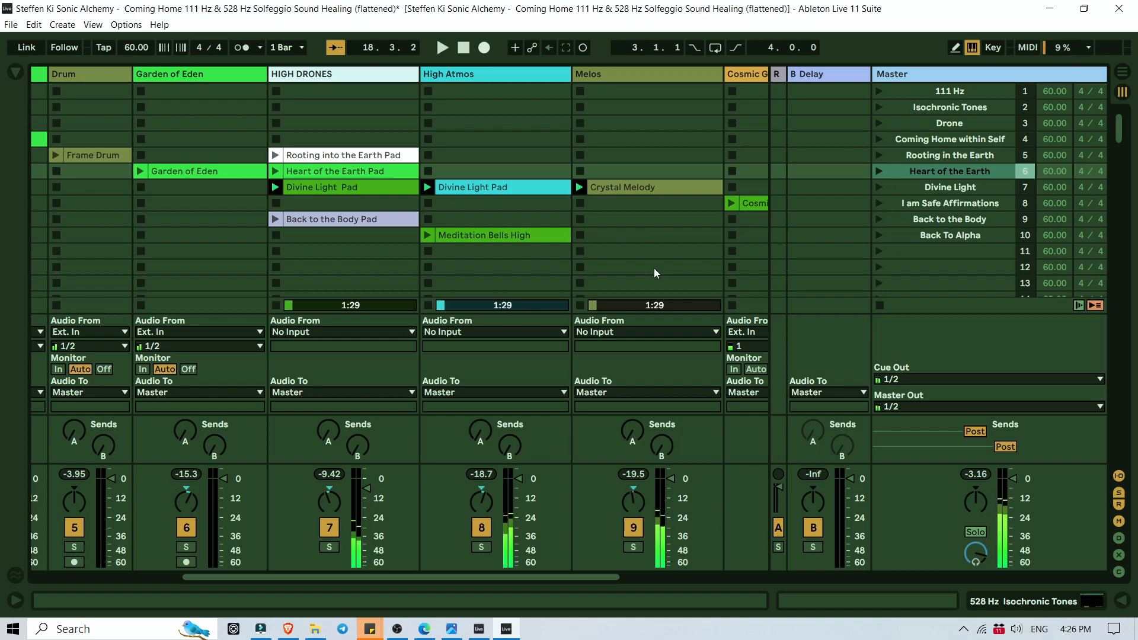
Step: Select each scene in turn from Coming Home within Self to Divine Light to go through the journey's stages
click(953, 140)
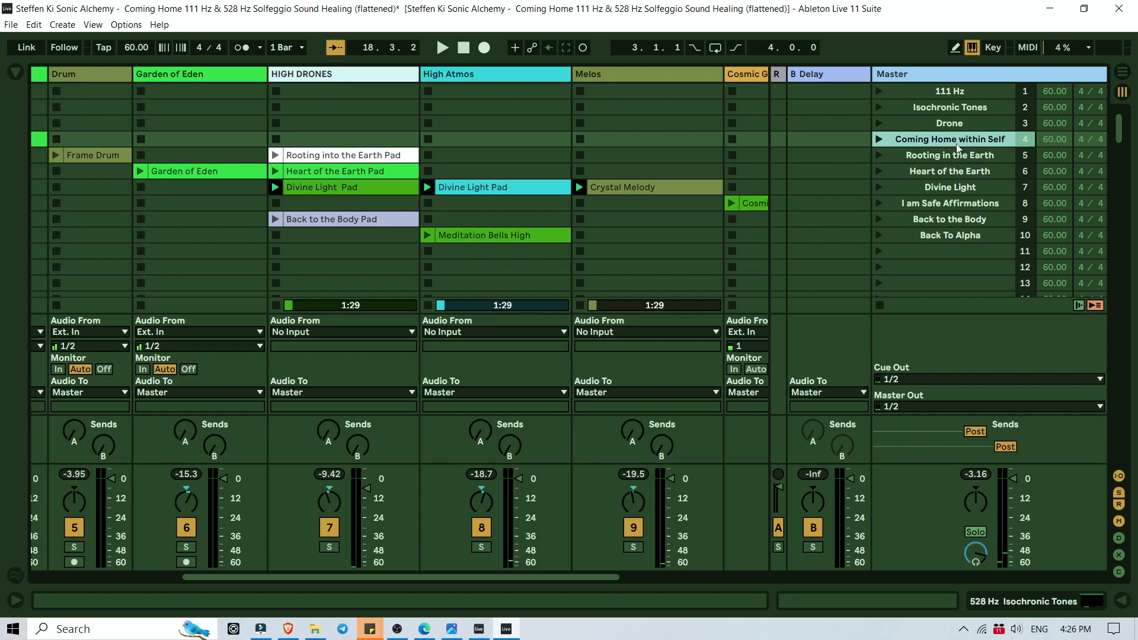
click(965, 157)
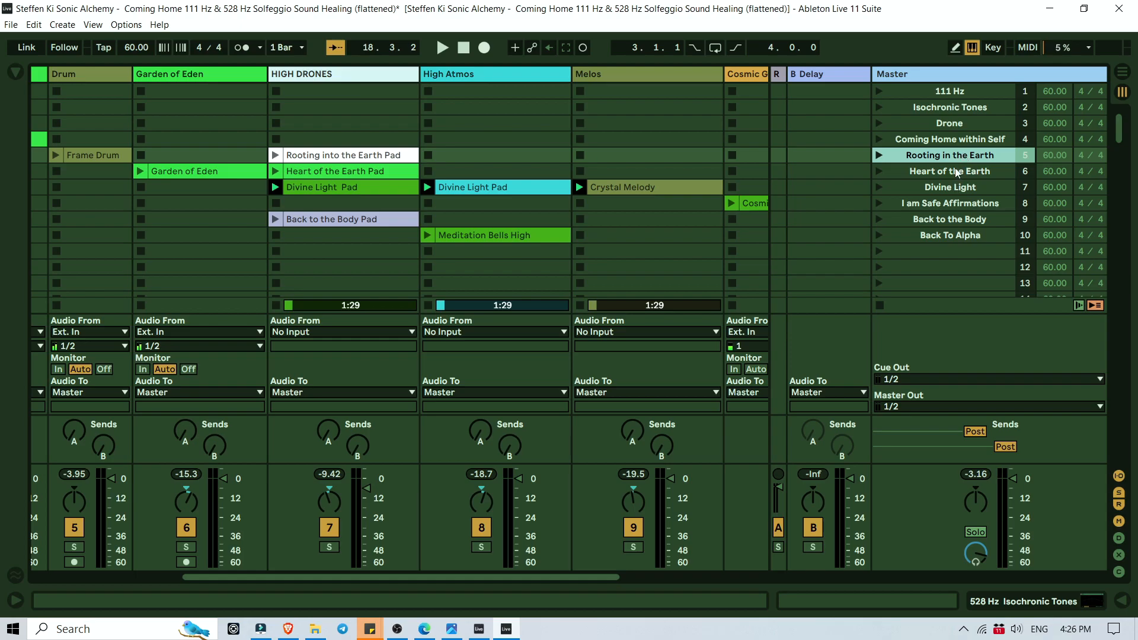
click(957, 171)
click(957, 188)
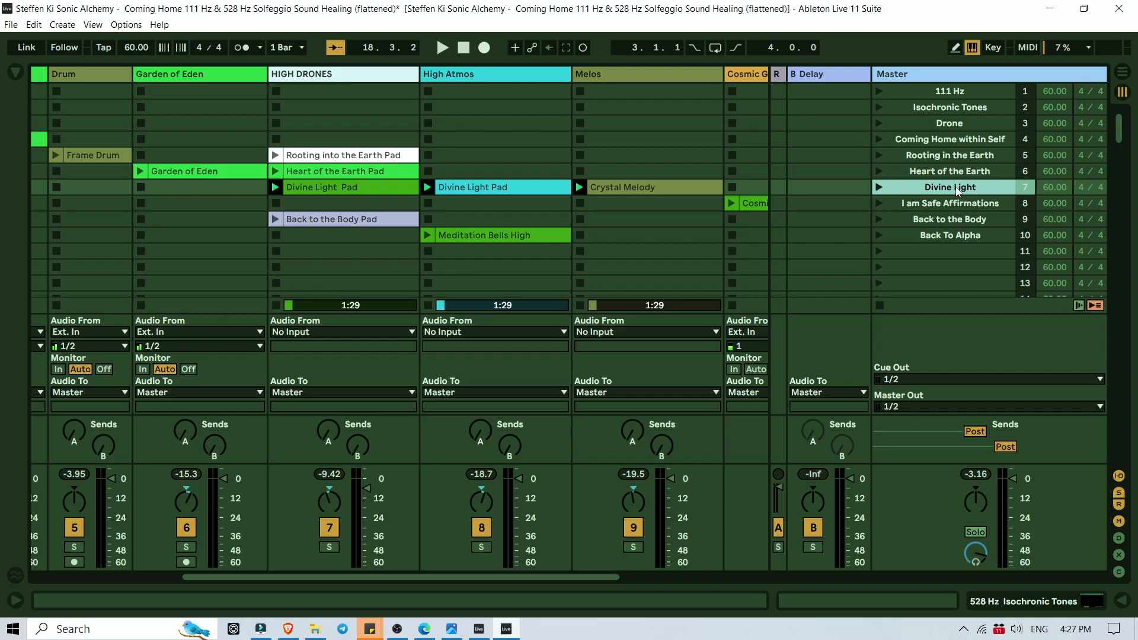
Step: Resume playback and launch the I am Safe Affirmations scene with the Cosmic Gongs clip
click(762, 226)
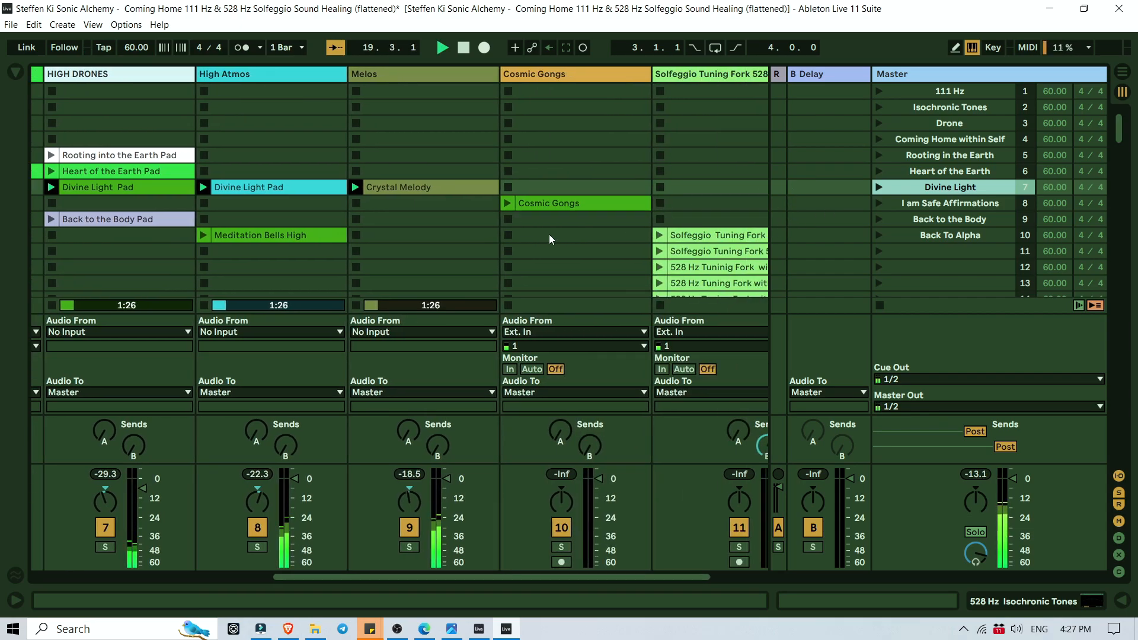
scroll(548, 234, left, 3)
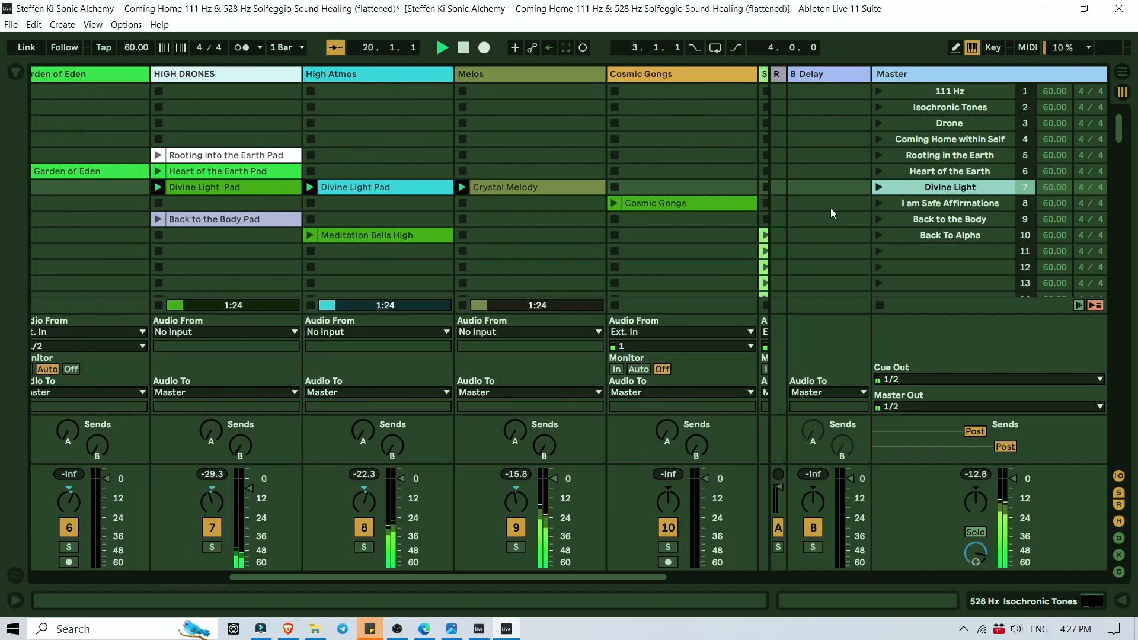
click(879, 205)
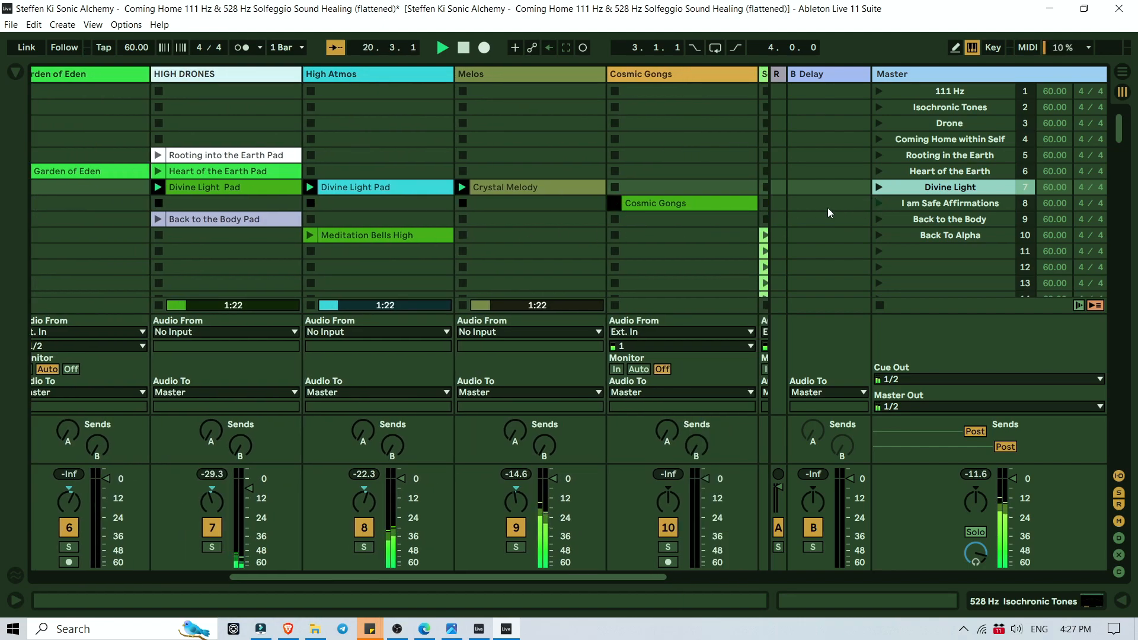
Step: Open the Cosmic Gongs clip to view its waveform, hide the clip view and look over the neighbouring tracks' clips
double_click(670, 203)
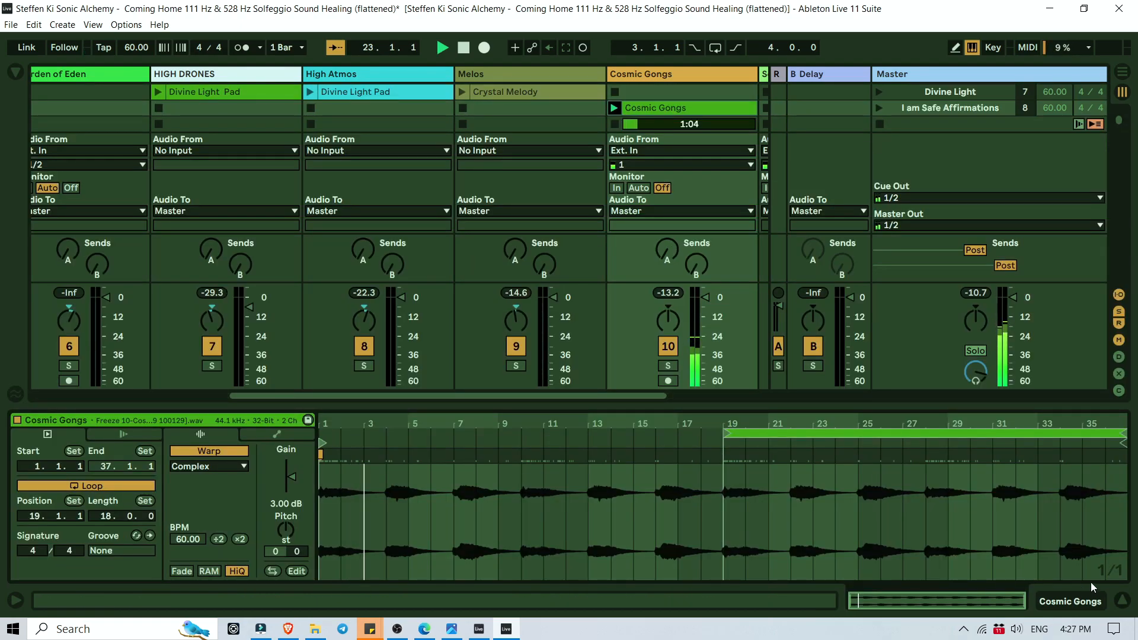
key(ctrl+alt+l)
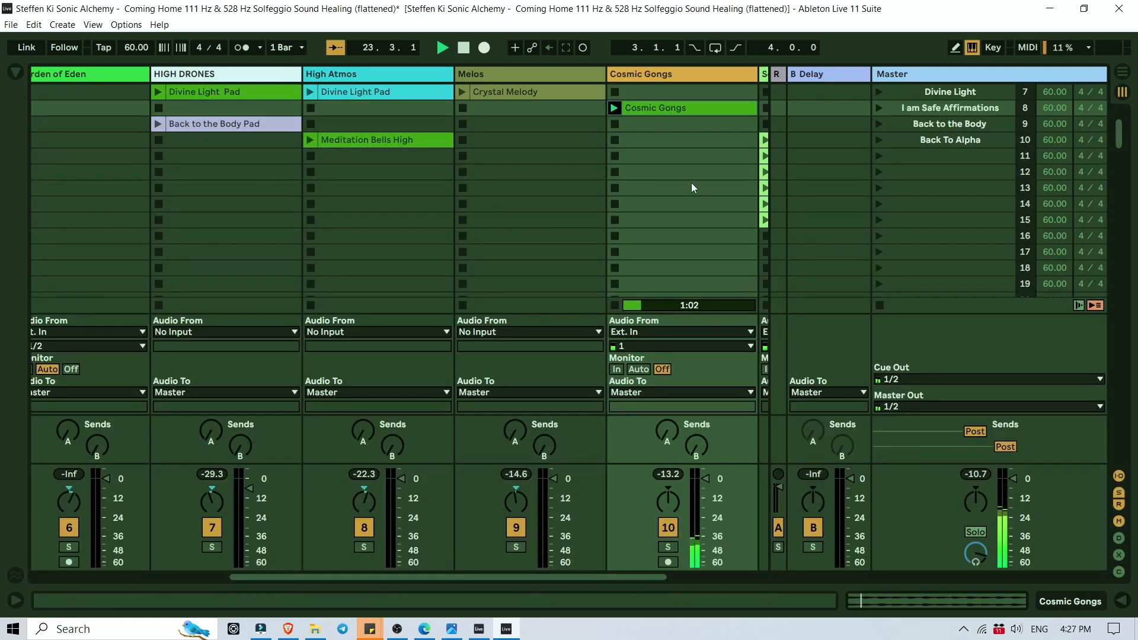
scroll(691, 183, up, 2)
scroll(691, 184, right, 3)
scroll(691, 182, left, 6)
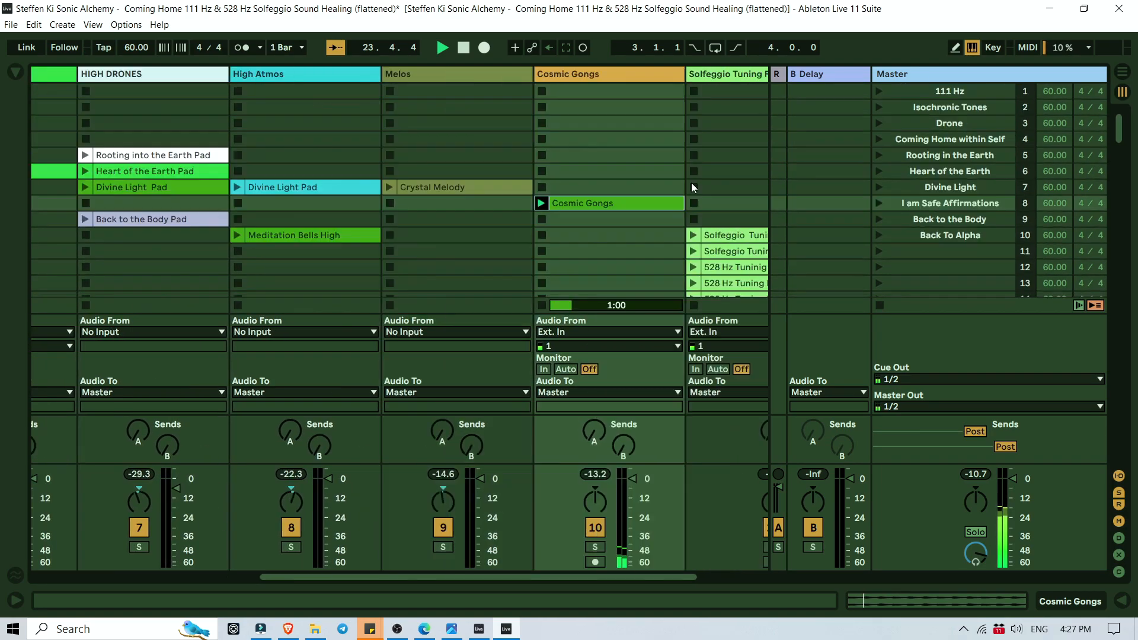
scroll(691, 182, right, 6)
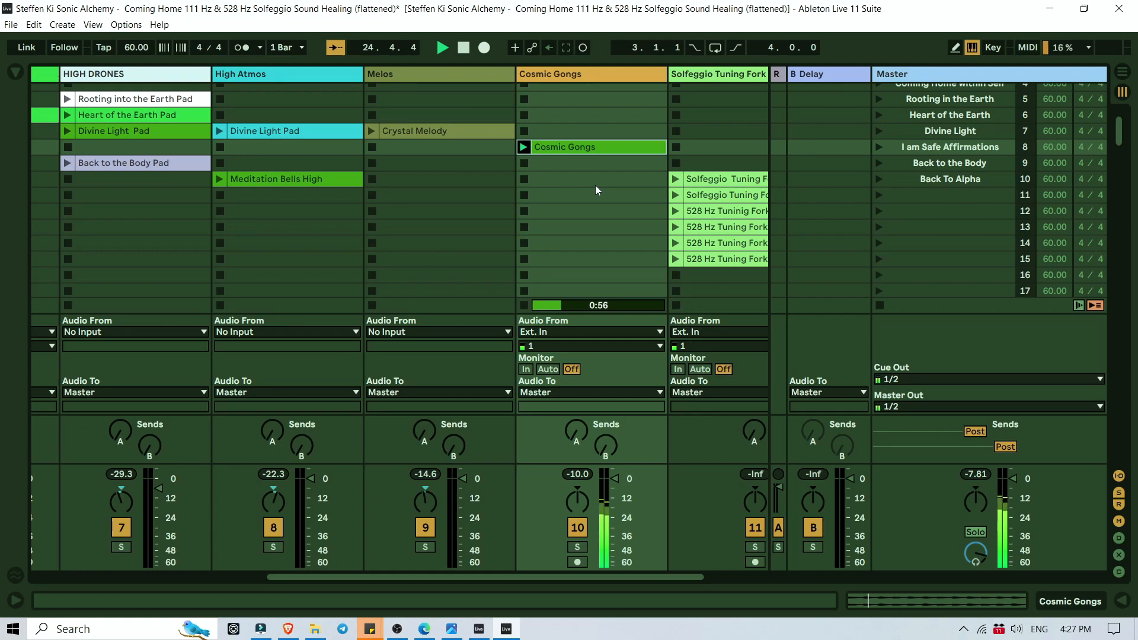
Step: Select the Solfeggio Tuning Fork 528 Hz track and its sustain clip, and stop playback
scroll(596, 186, left, 3)
scroll(596, 186, right, 2)
scroll(595, 185, right, 2)
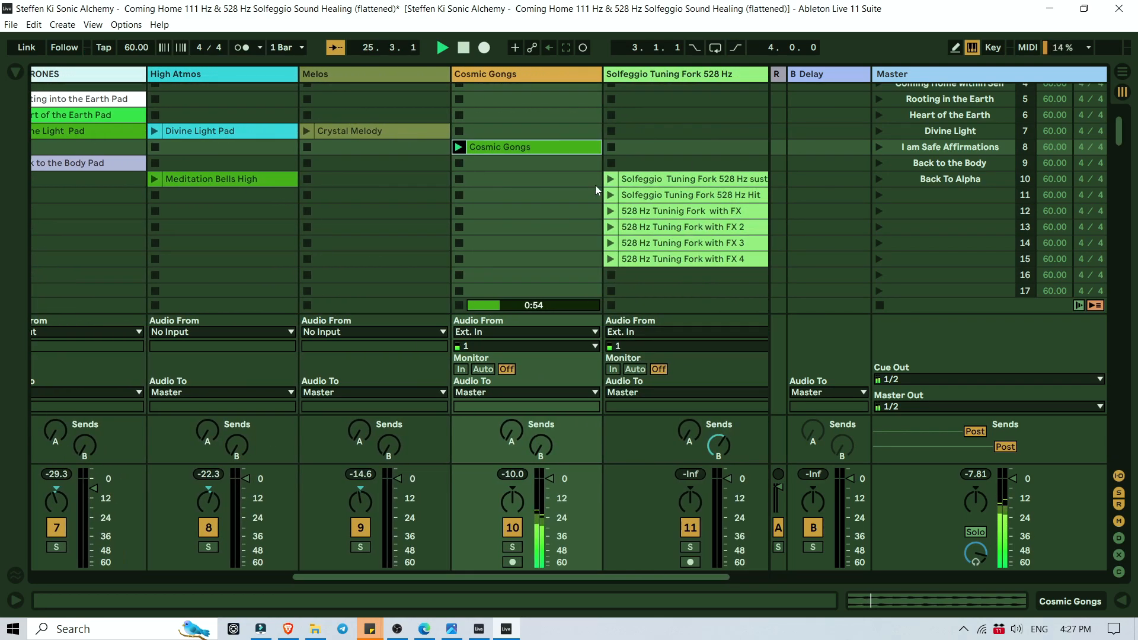
scroll(689, 136, right, 1)
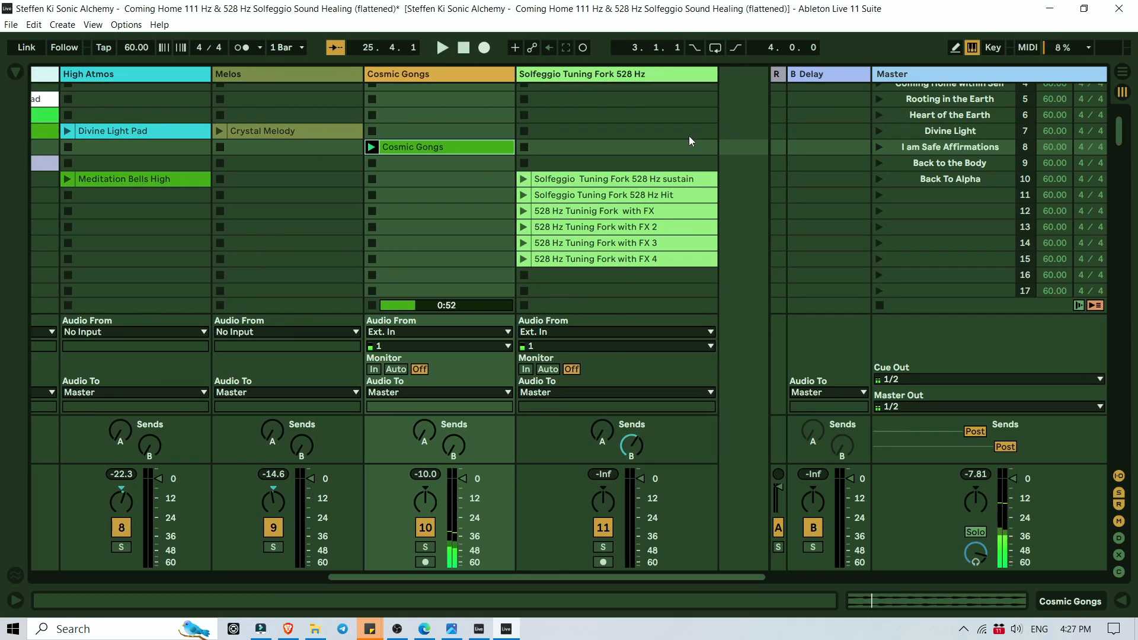
click(597, 76)
key(space)
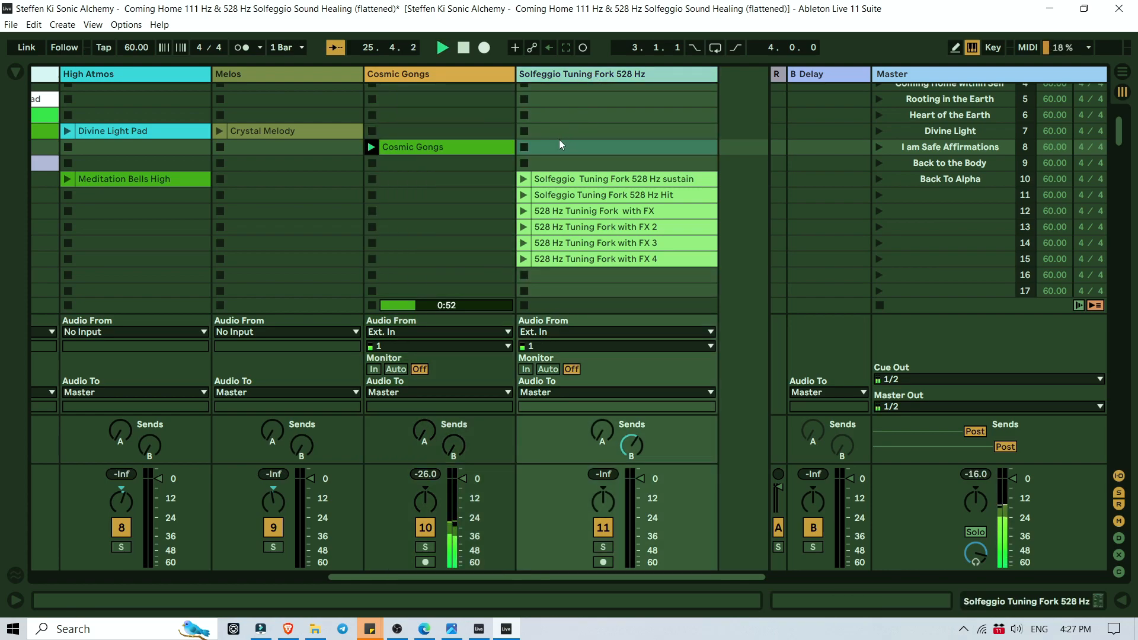
click(598, 183)
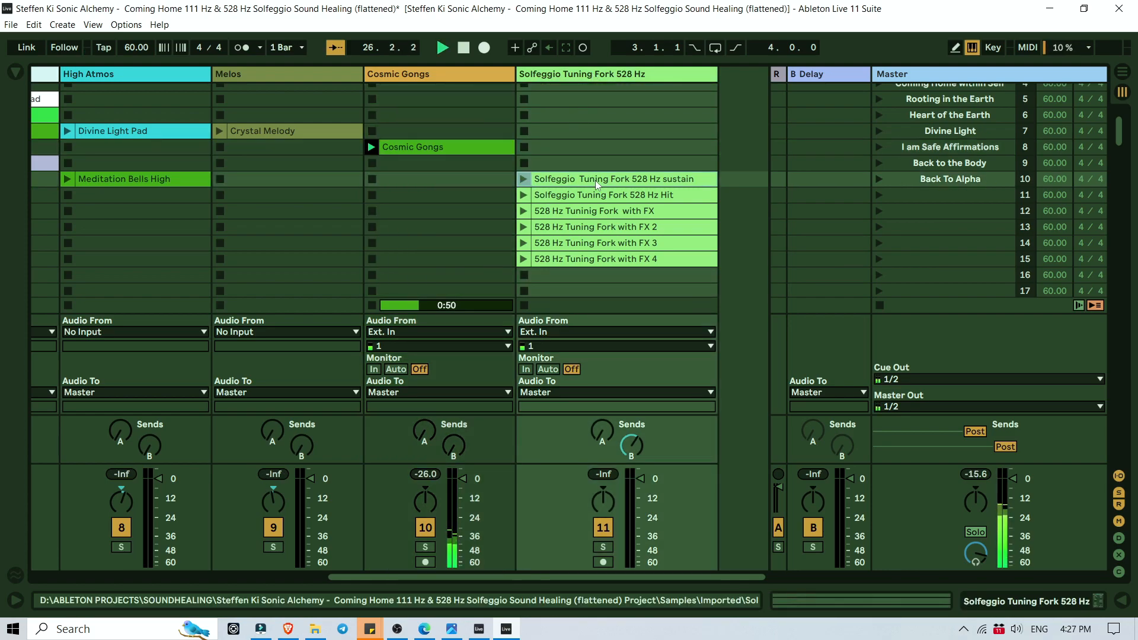
key(space)
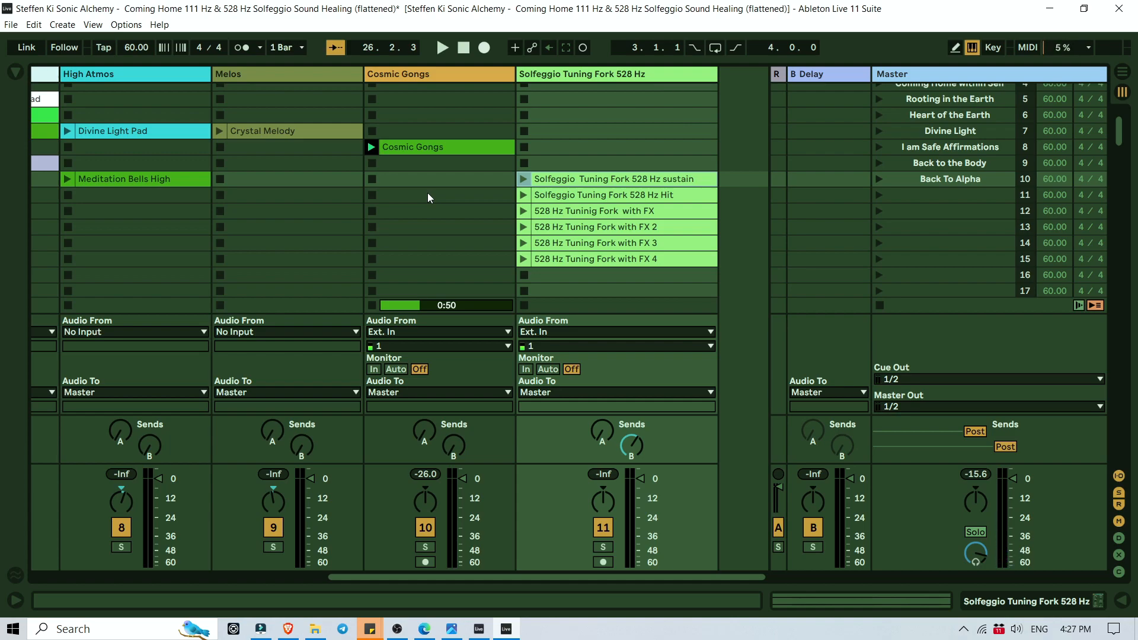
Step: Launch the Solfeggio Tuning Fork 528 Hz sustain clip and briefly solo its track to hear it alone
click(524, 179)
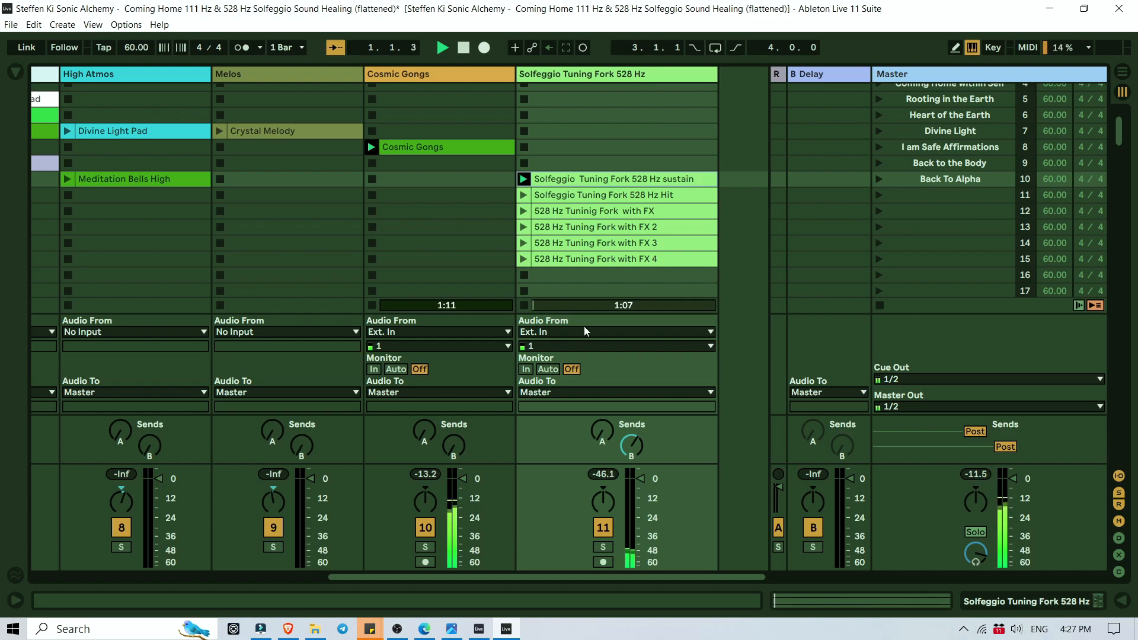
click(604, 552)
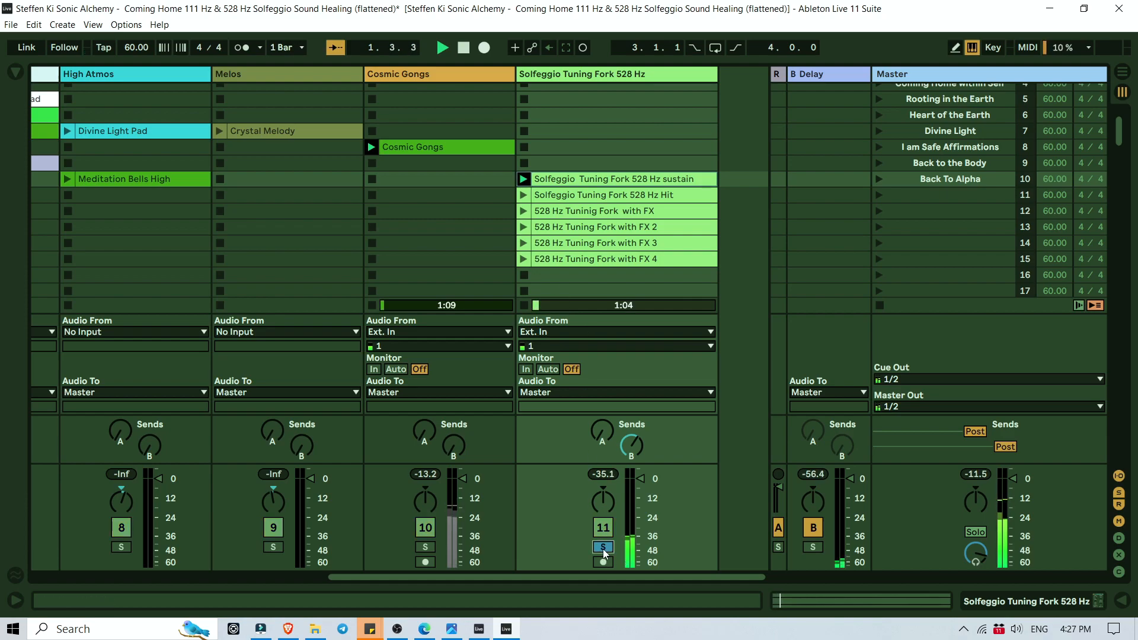
click(604, 547)
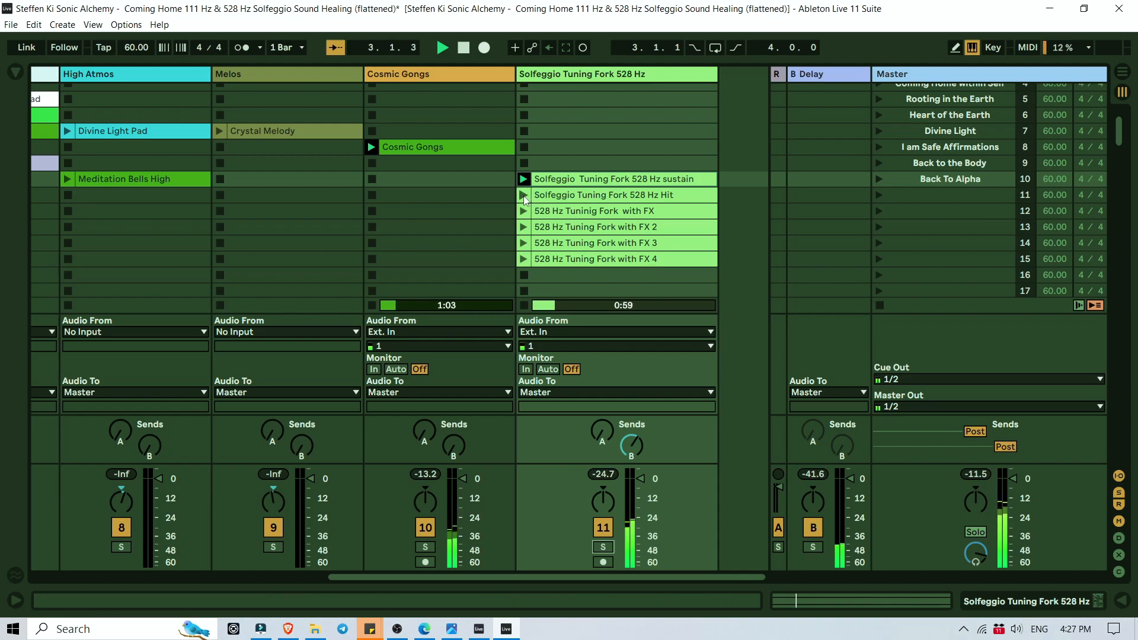
Step: Launch the Solfeggio Tuning Fork 528 Hz Hit clip, open its clip view and hide it again
double_click(582, 195)
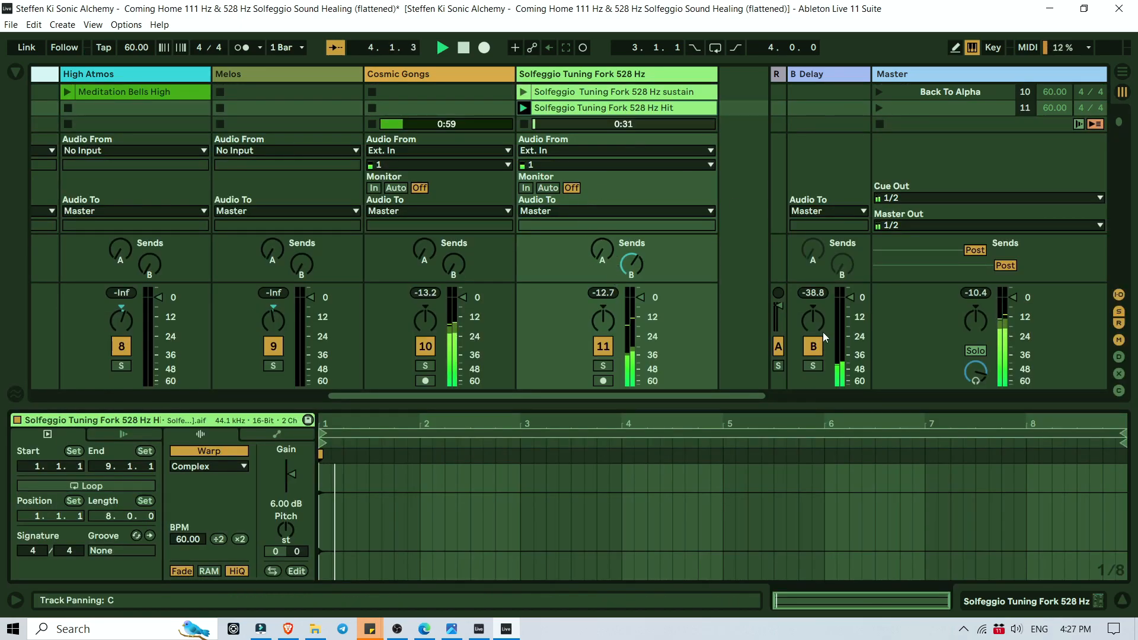
key(ctrl+alt+l)
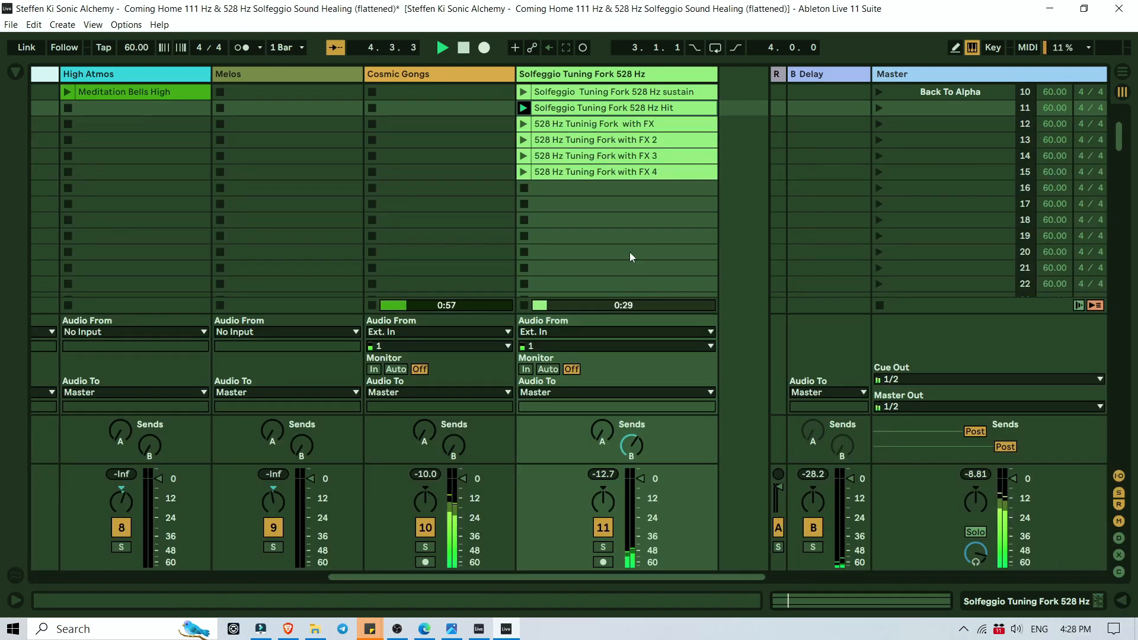
scroll(629, 252, up, 2)
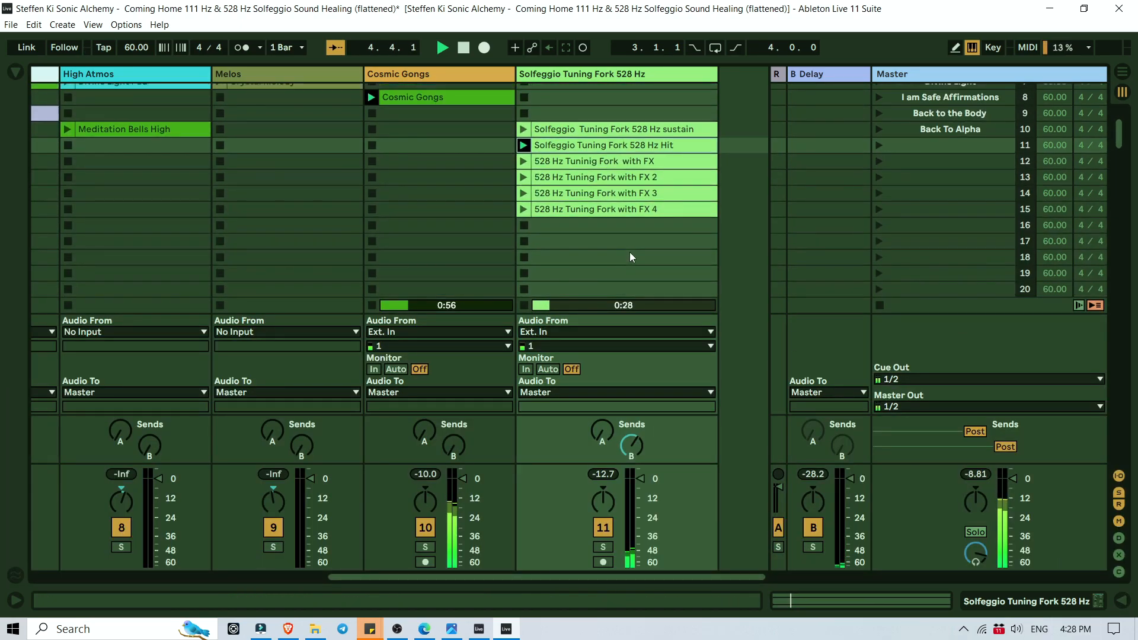
Step: Launch the 528 Hz Tuning Fork with FX clip and the FX 2 clip, briefly soloing the track on FX 2
click(523, 161)
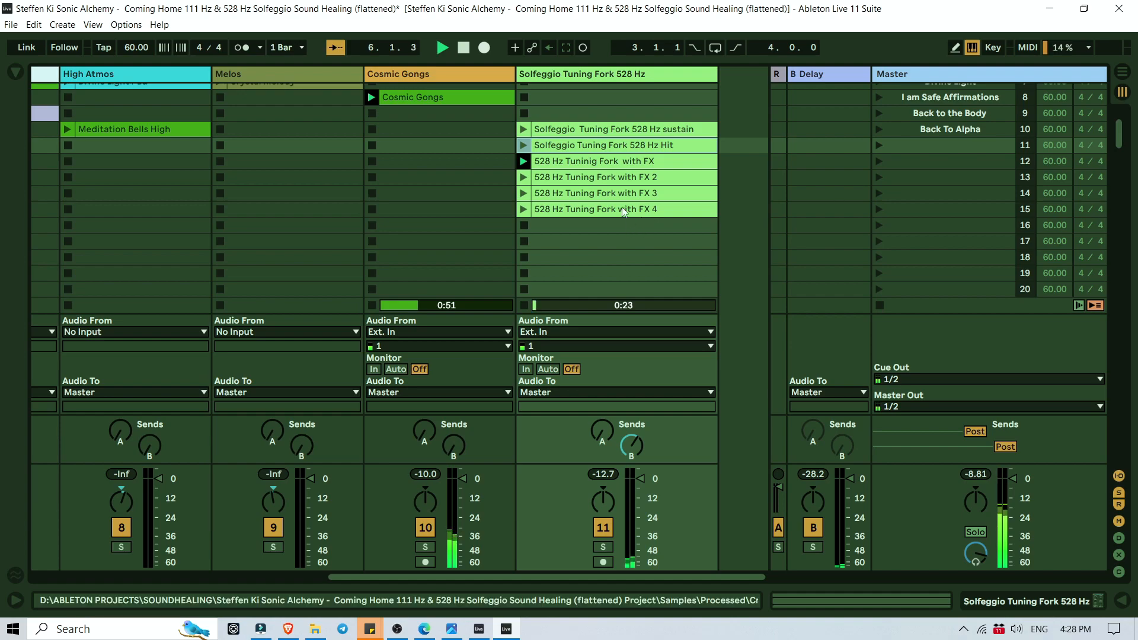
click(523, 178)
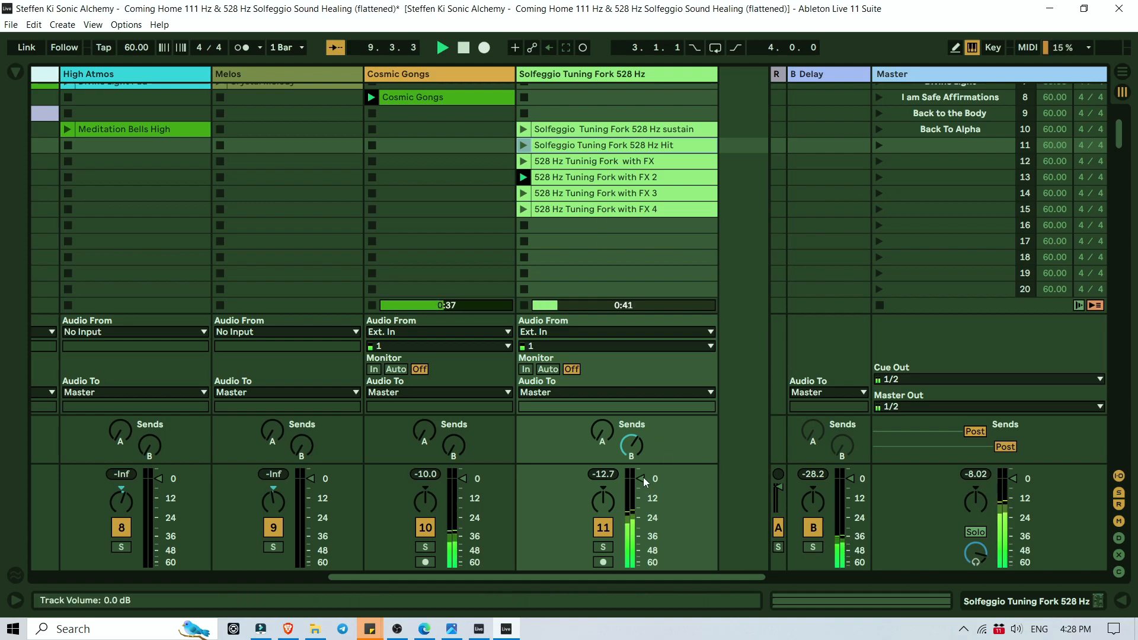
click(611, 547)
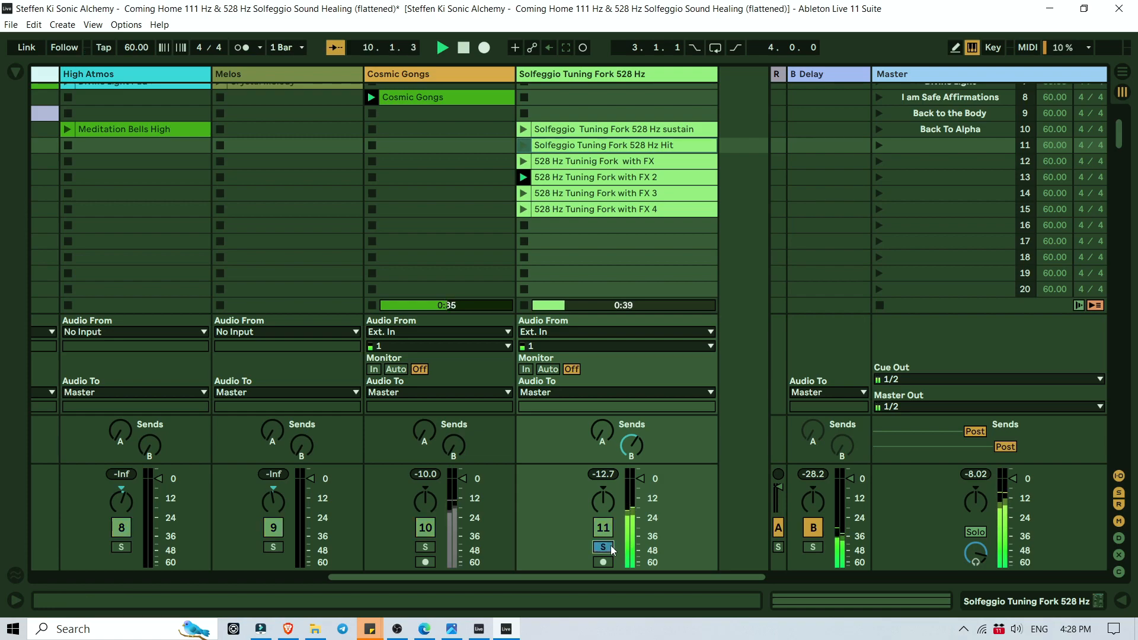
click(604, 547)
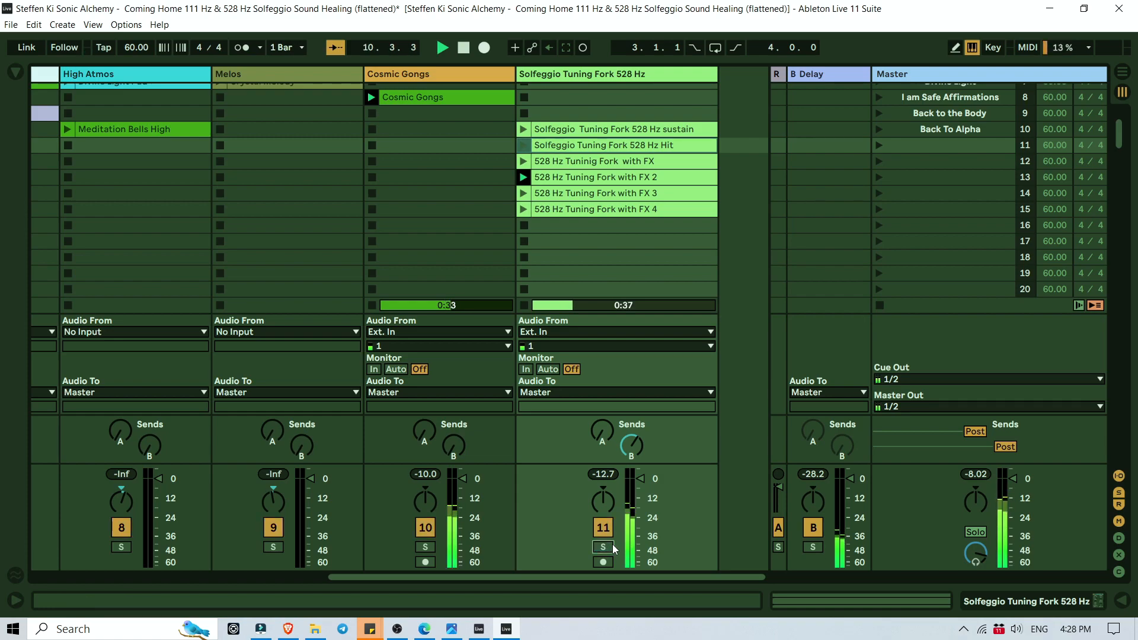
Step: Launch the 528 Hz Tuning Fork with FX 3 clip, view its waveform and hide the clip view
click(524, 193)
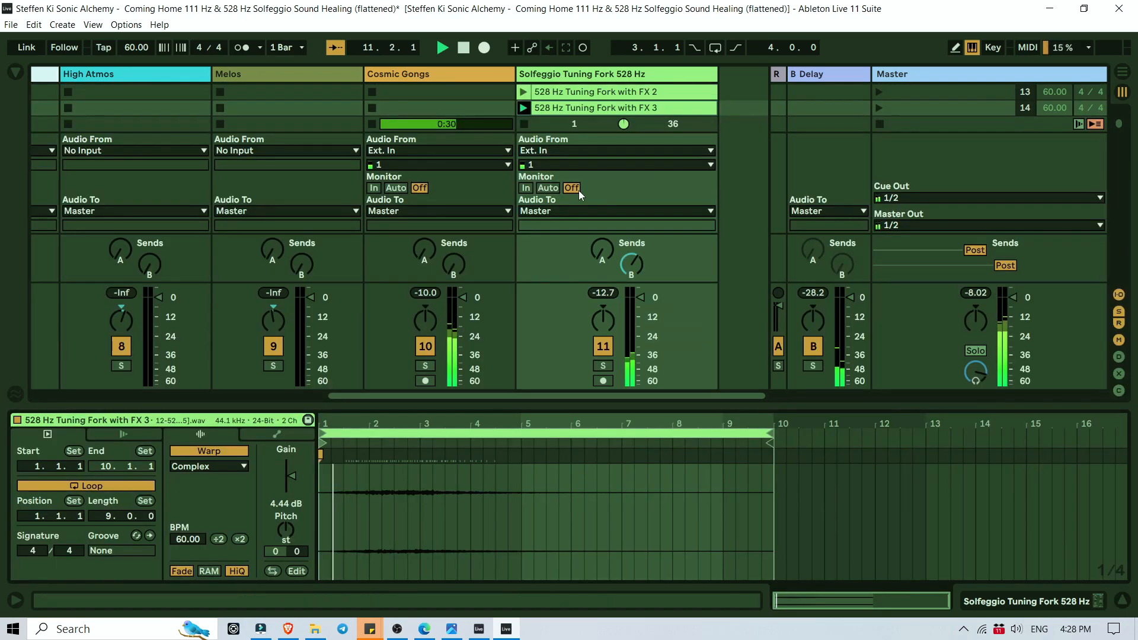
drag(899, 587, 900, 399)
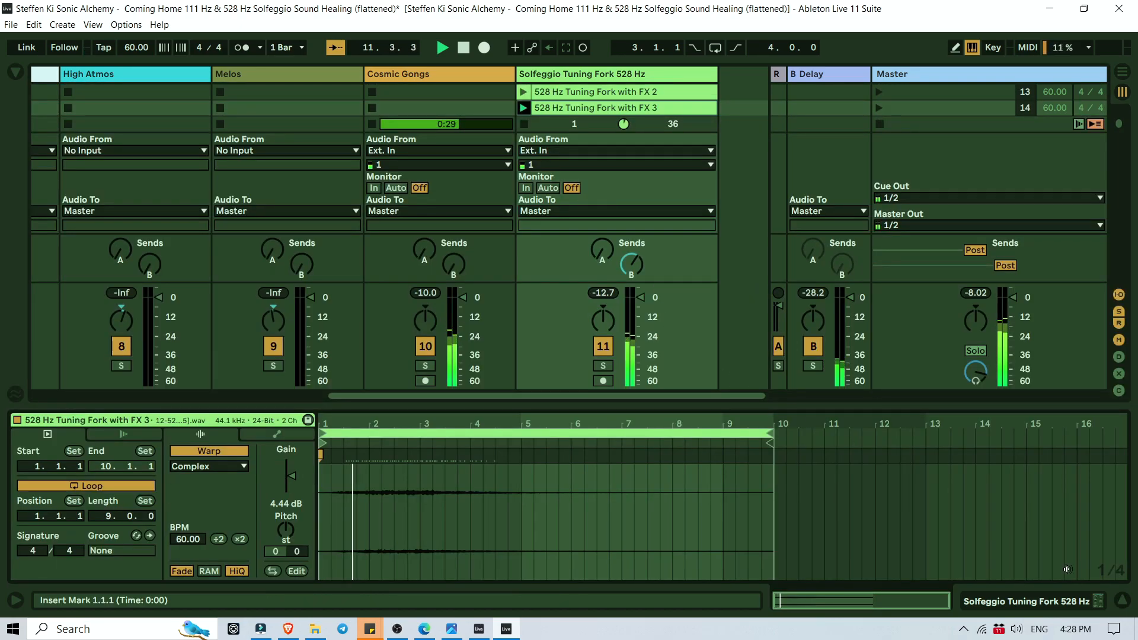
click(1125, 603)
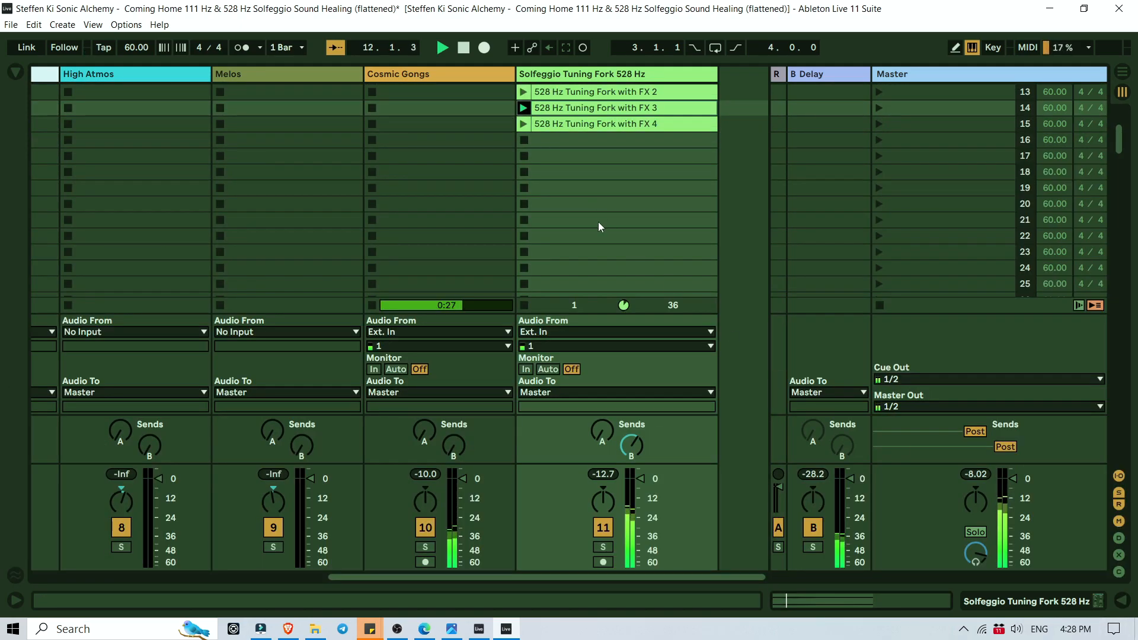
scroll(599, 222, up, 4)
scroll(599, 222, up, 1)
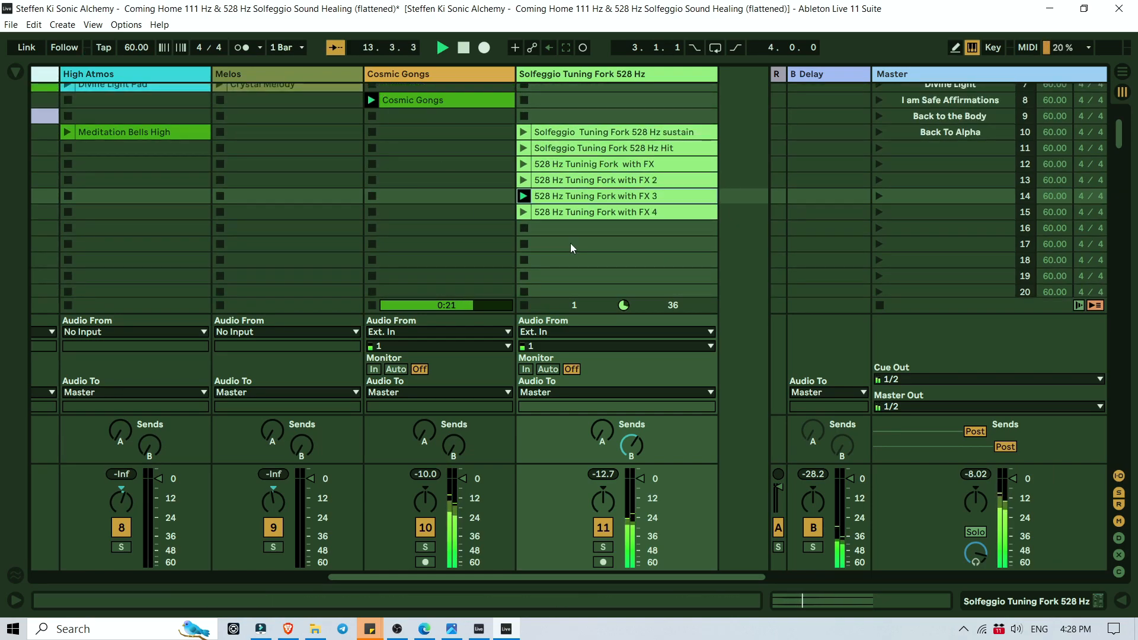
Step: Launch the 528 Hz Tuning Fork with FX 4 clip and briefly solo its track
click(522, 213)
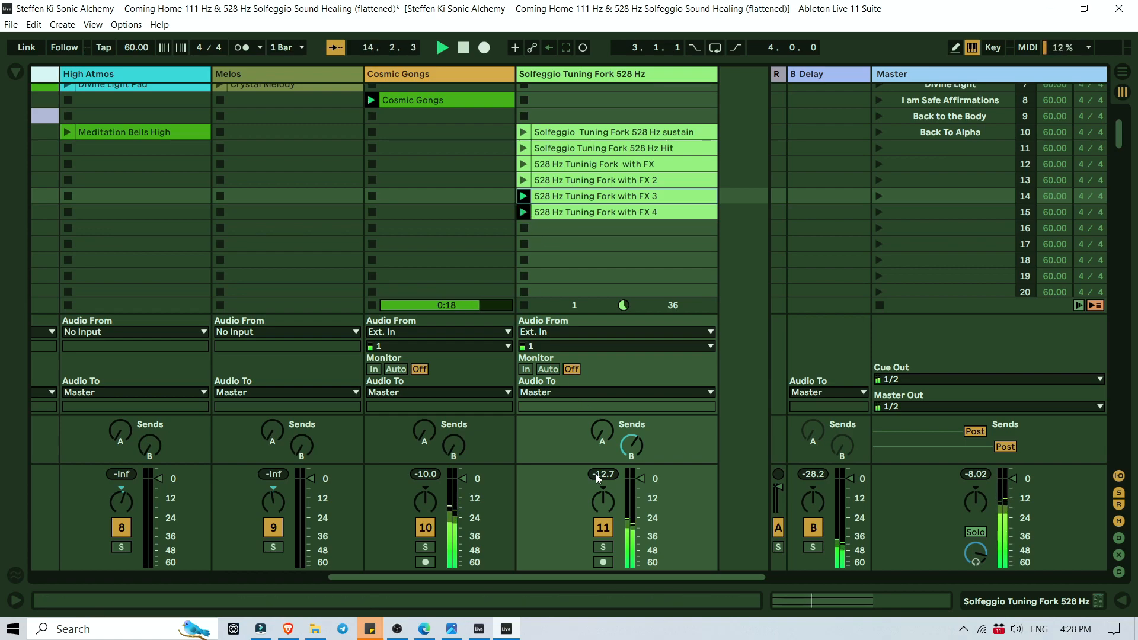
click(604, 549)
click(604, 549)
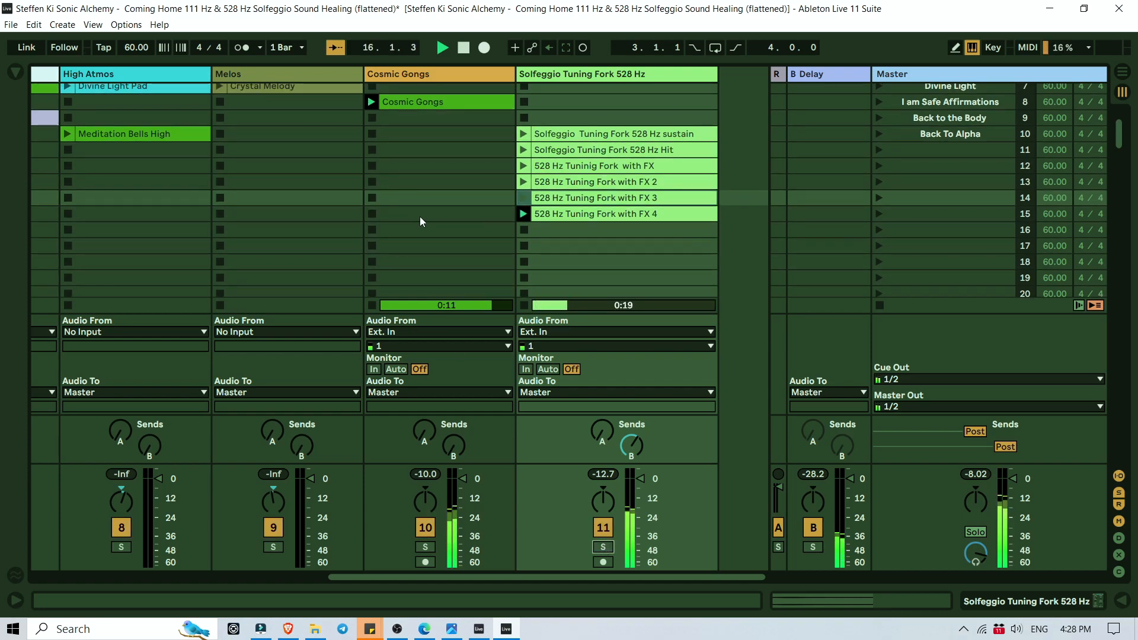
Step: Launch the Back to the Body scene with its pad, together with the Meditation Bells High clip
scroll(419, 216, up, 5)
scroll(419, 216, left, 3)
scroll(419, 216, left, 3)
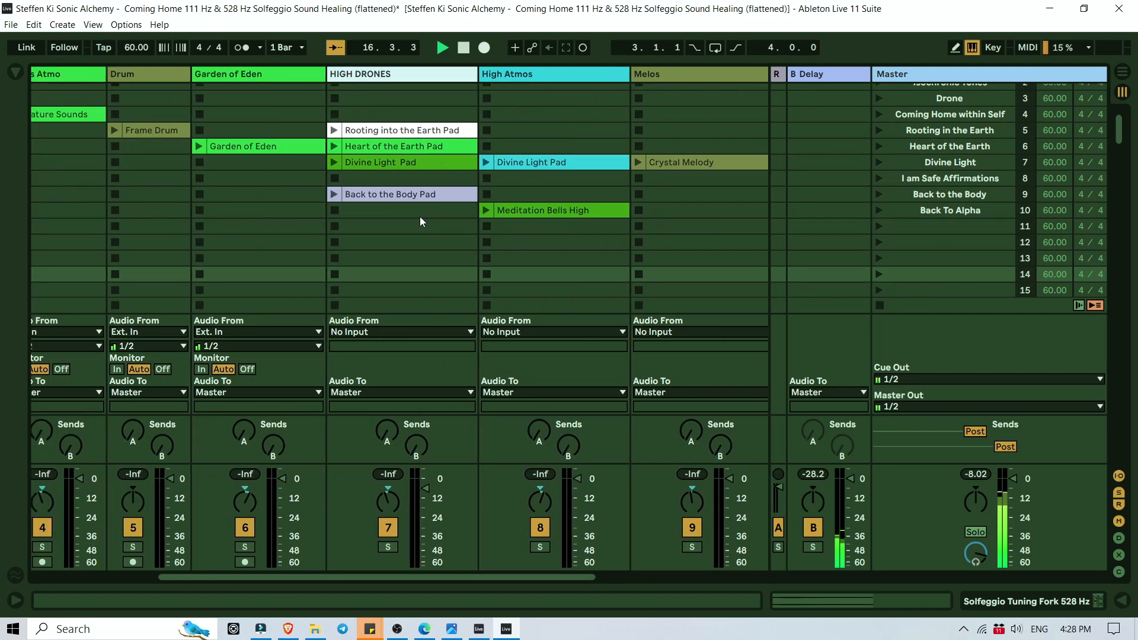
scroll(625, 231, right, 3)
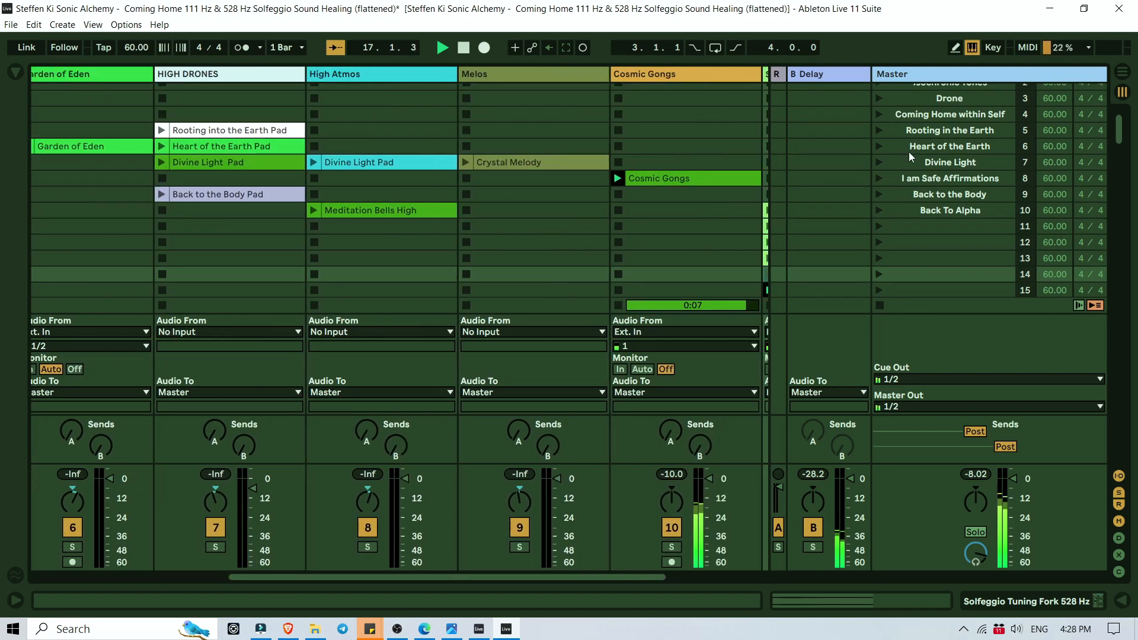
click(880, 191)
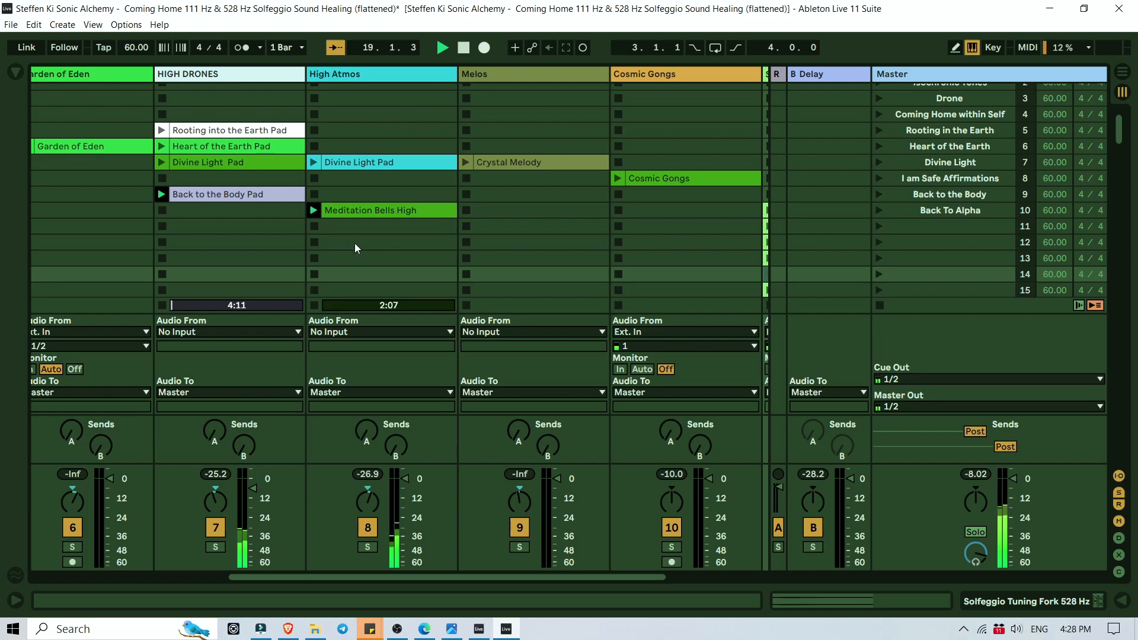
Step: Open the 9 Hz Alpha State clip on the 528 Hz Isochronic Tones track to view its waveform, and hide the clip view
scroll(354, 243, left, 5)
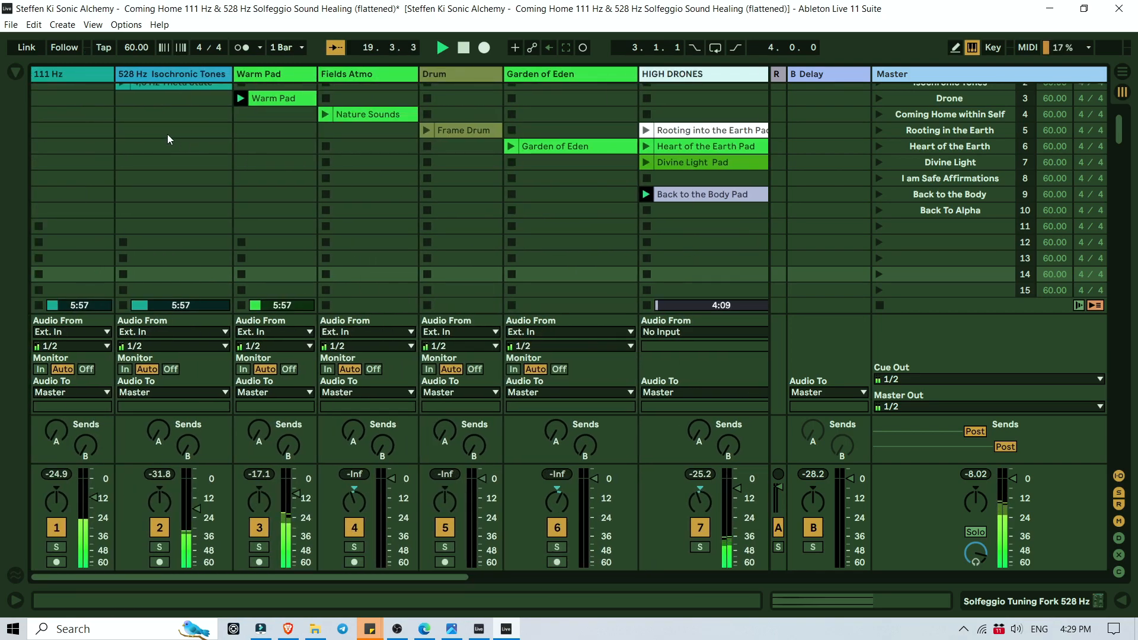
scroll(167, 134, up, 2)
scroll(166, 90, down, 2)
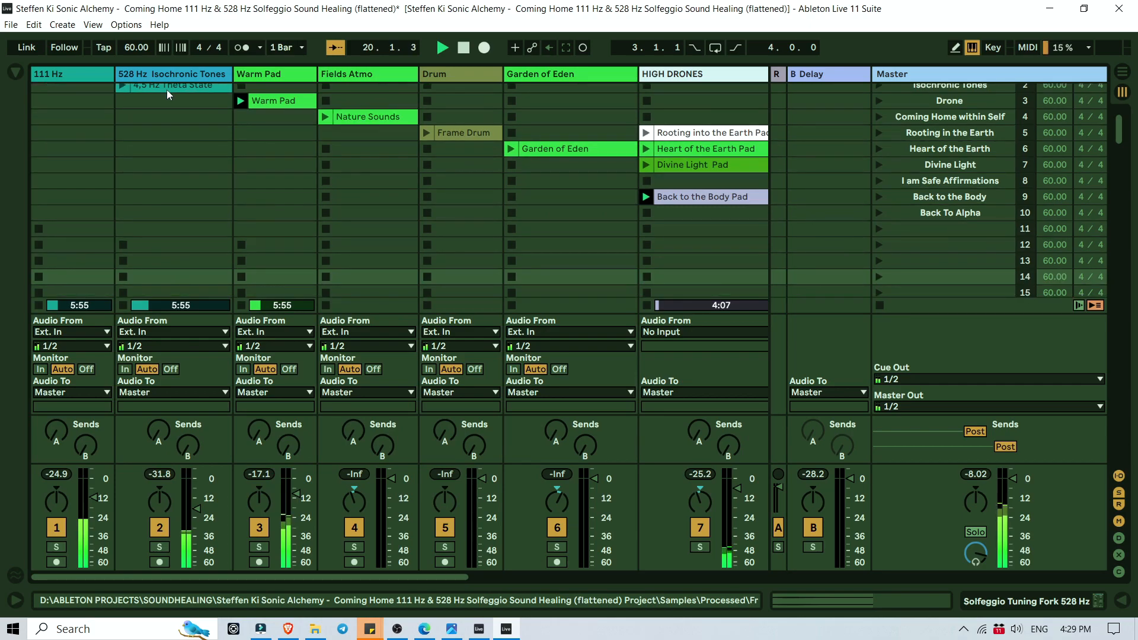
scroll(166, 91, up, 1)
double_click(166, 91)
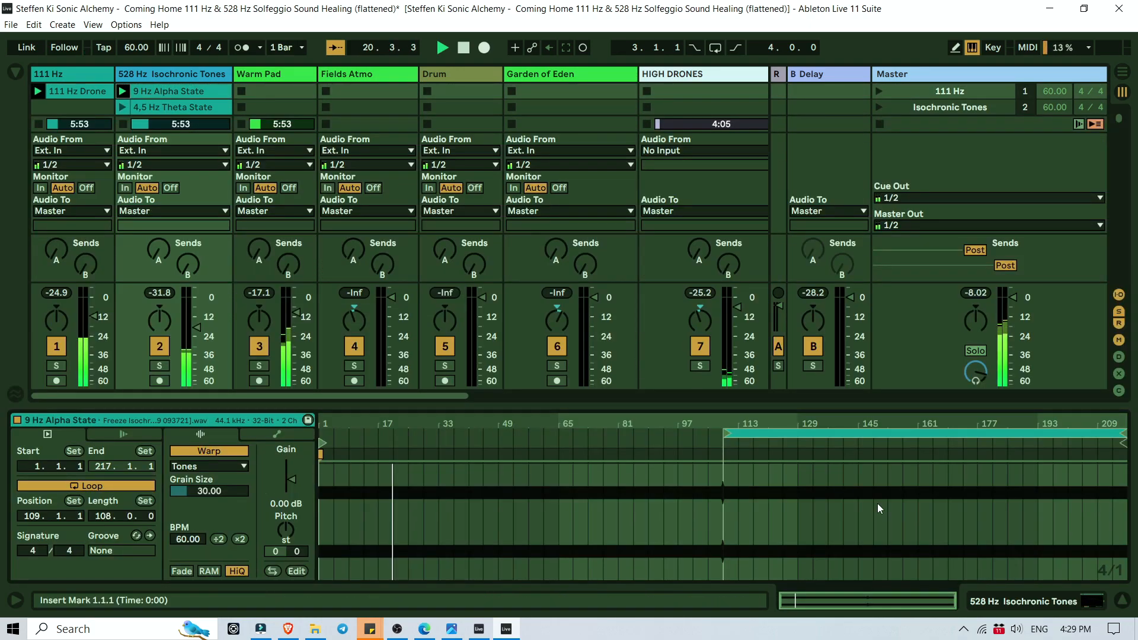
click(1123, 600)
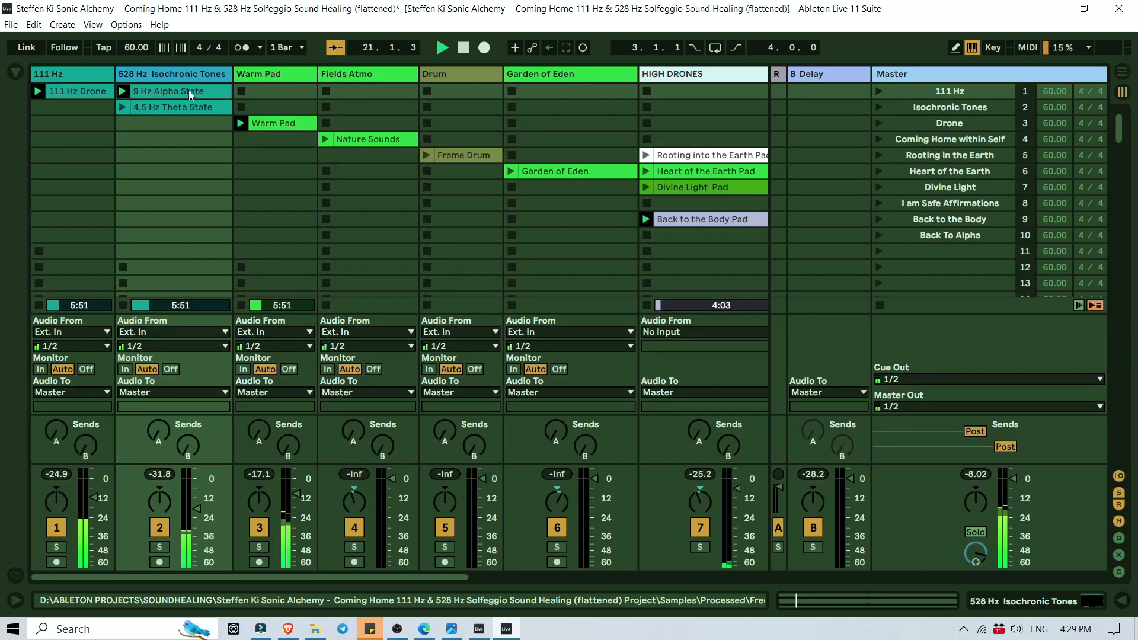
Step: Copy the 9 Hz Alpha State clip into the Back To Alpha scene, launch 4,5 Hz Theta State and switch to the copied clip
drag(188, 90, 183, 229)
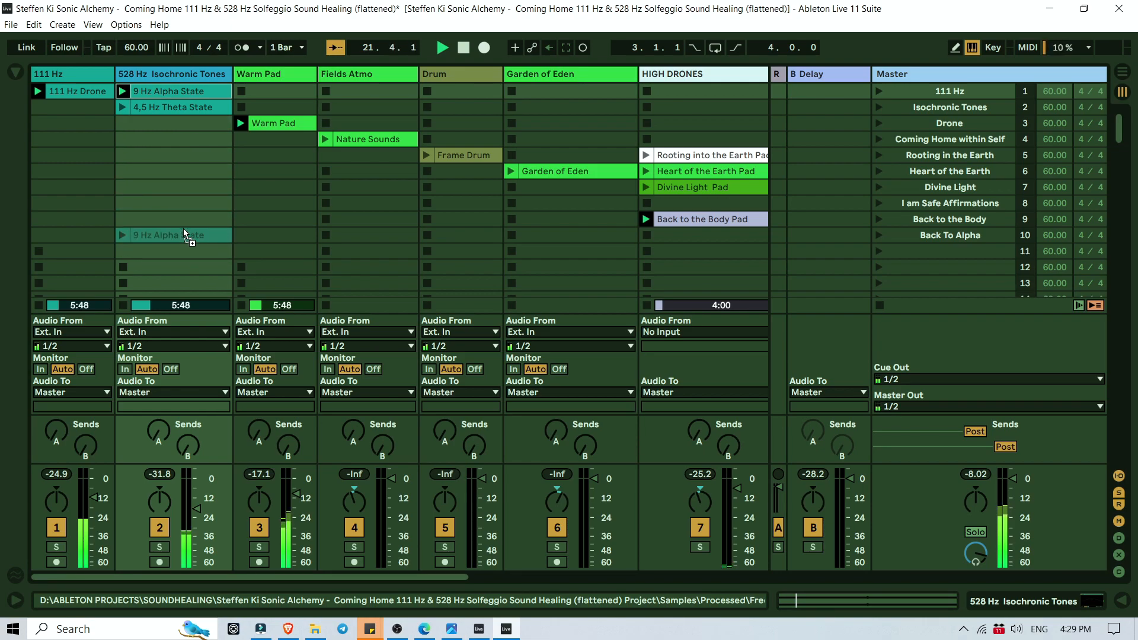
click(124, 106)
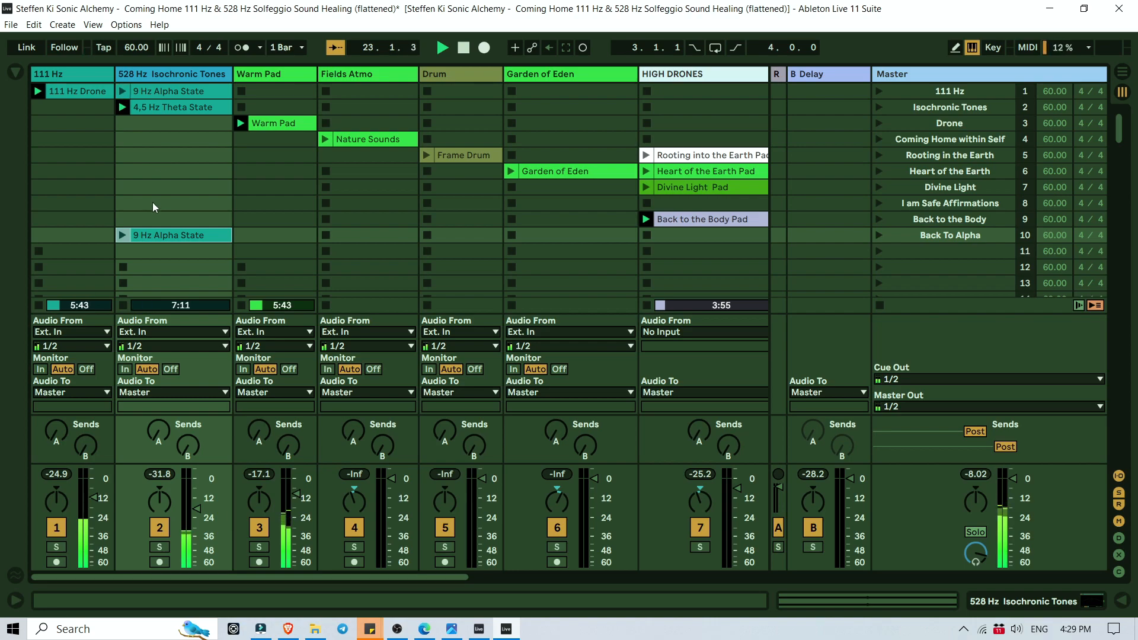
key(Return)
Step: Look over the clips on all tracks from 111 Hz to Solfeggio Tuning Fork 528 Hz, and stop playback
scroll(256, 211, right, 2)
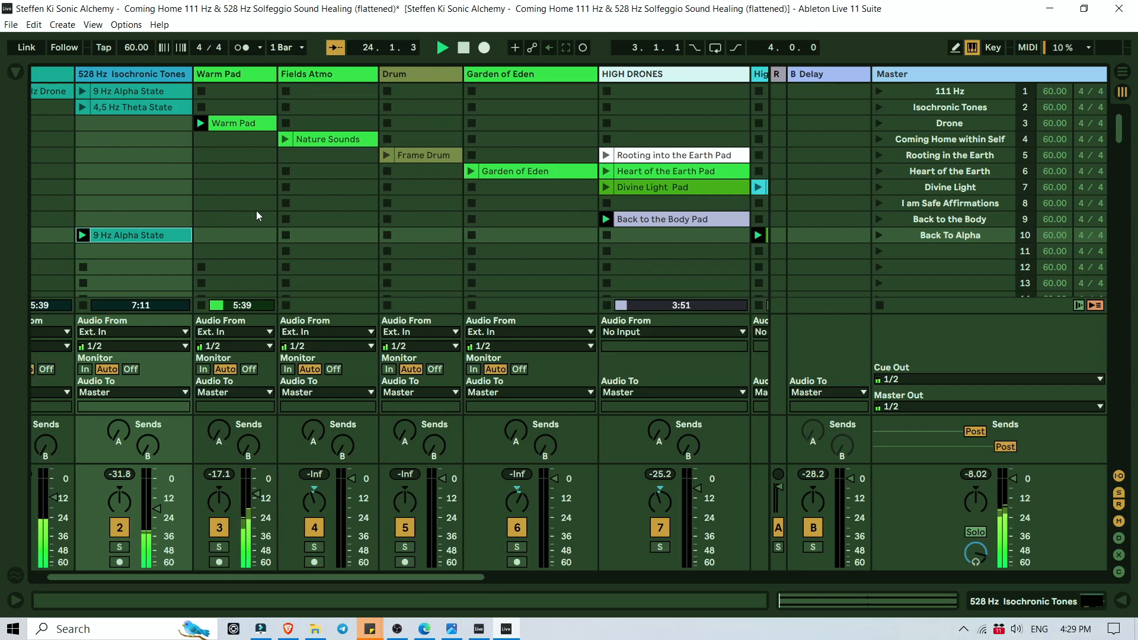
scroll(256, 211, right, 10)
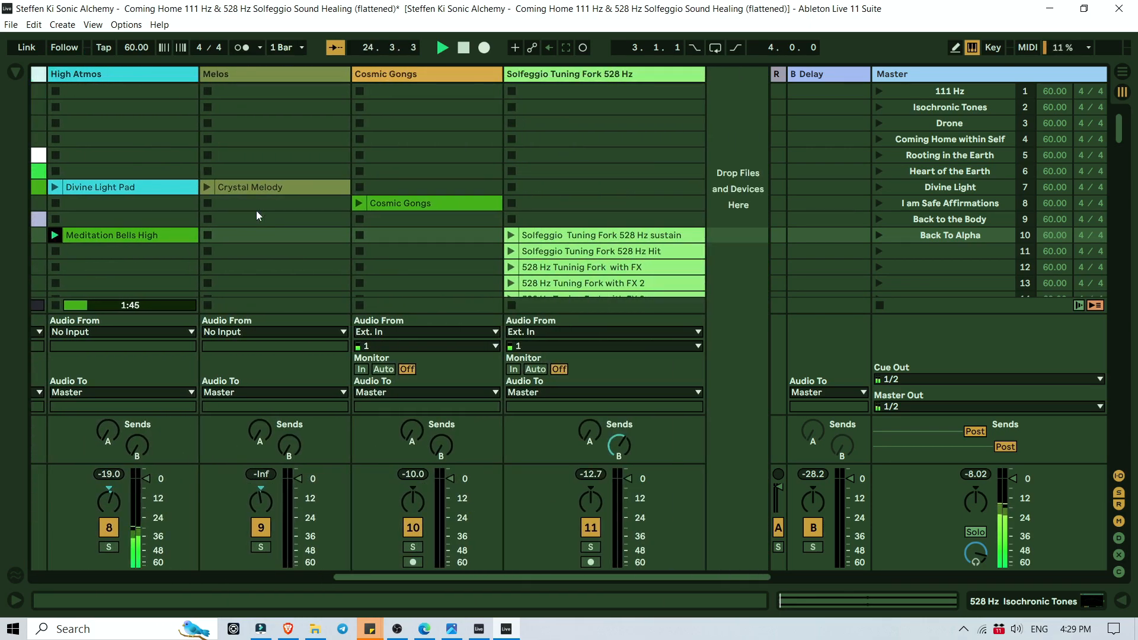
scroll(256, 211, left, 12)
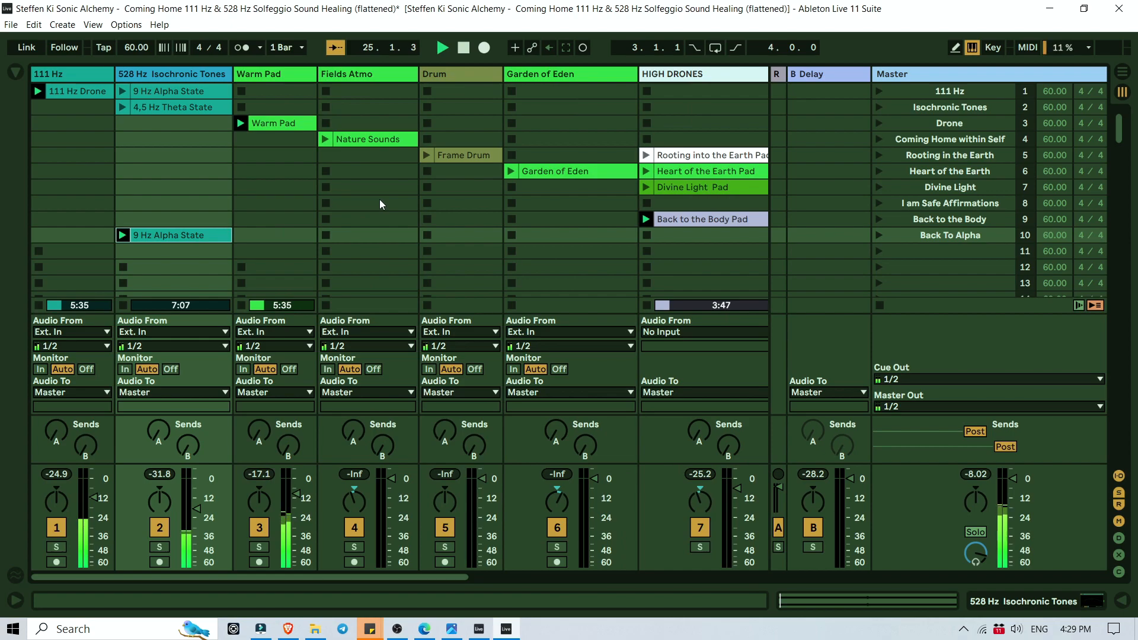
click(463, 49)
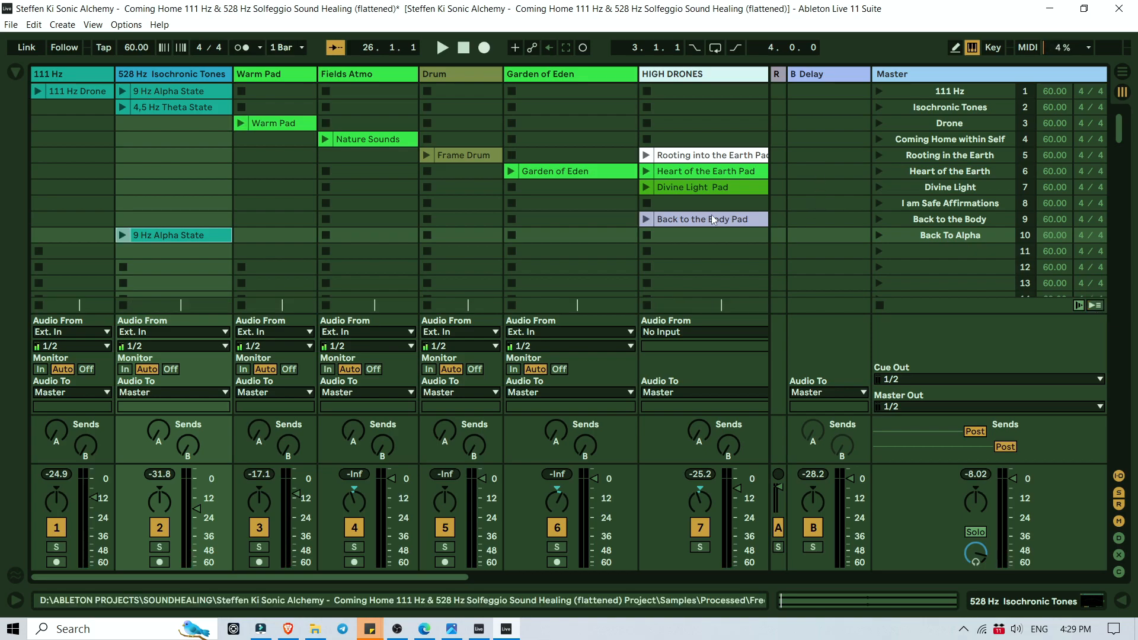
scroll(711, 214, right, 6)
scroll(711, 215, right, 2)
scroll(712, 214, left, 8)
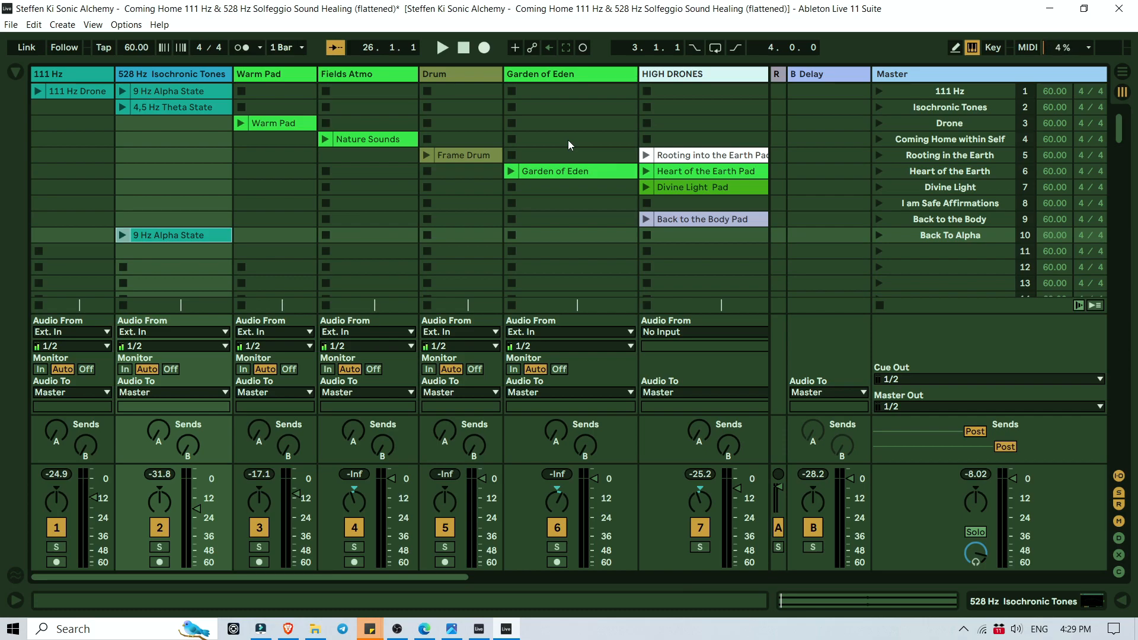
Step: Review how the clips are laid out across the ten named scenes, from the 111 Hz Drone to the 528 Hz tuning fork clips
scroll(528, 110, right, 5)
scroll(529, 110, left, 5)
scroll(529, 111, right, 10)
scroll(529, 111, left, 6)
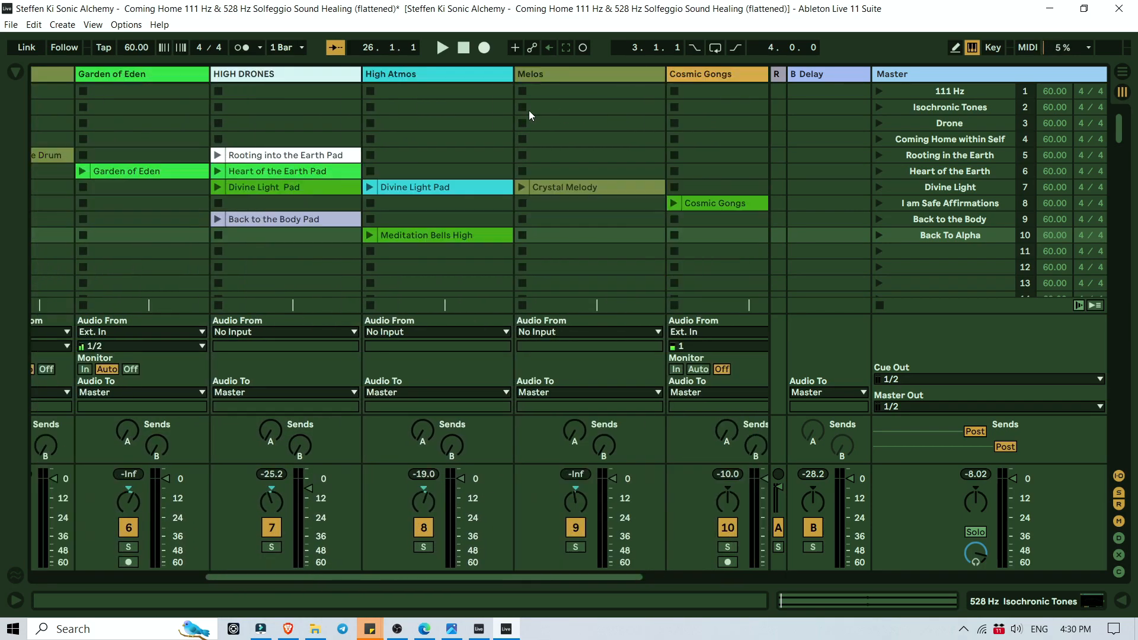
scroll(281, 109, left, 4)
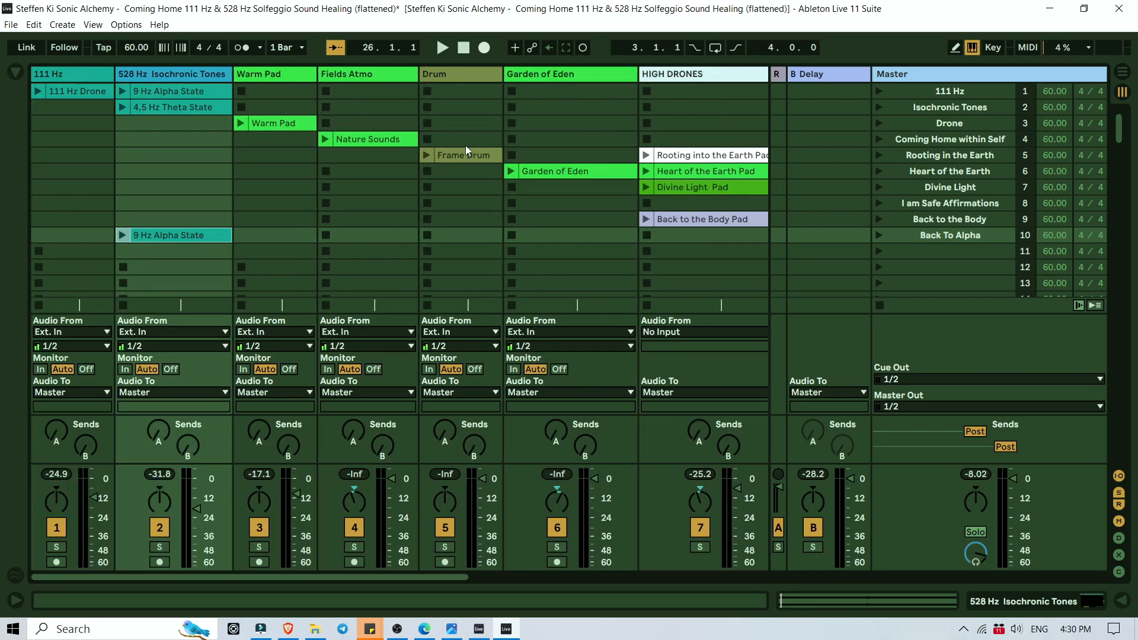
scroll(457, 106, right, 4)
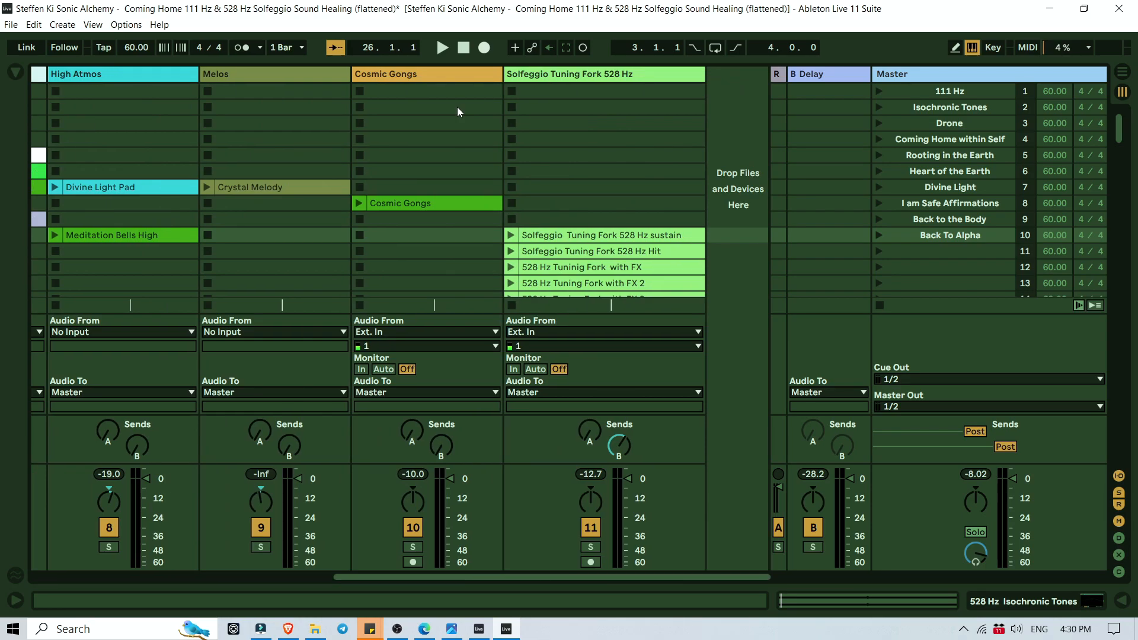
scroll(550, 100, left, 5)
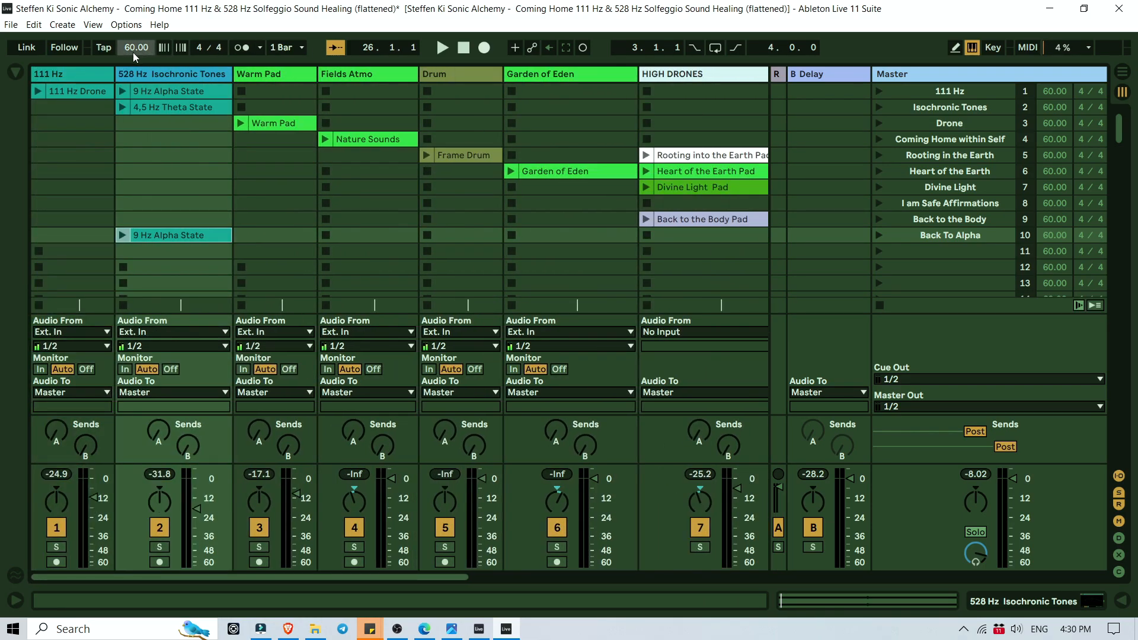
scroll(541, 149, right, 5)
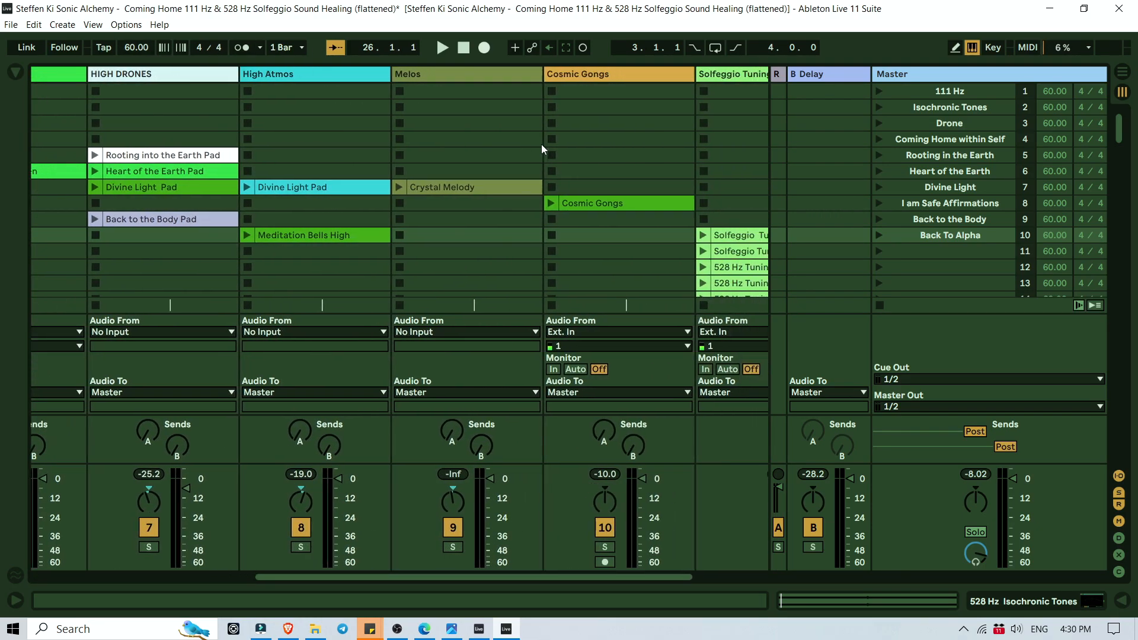
scroll(542, 149, left, 5)
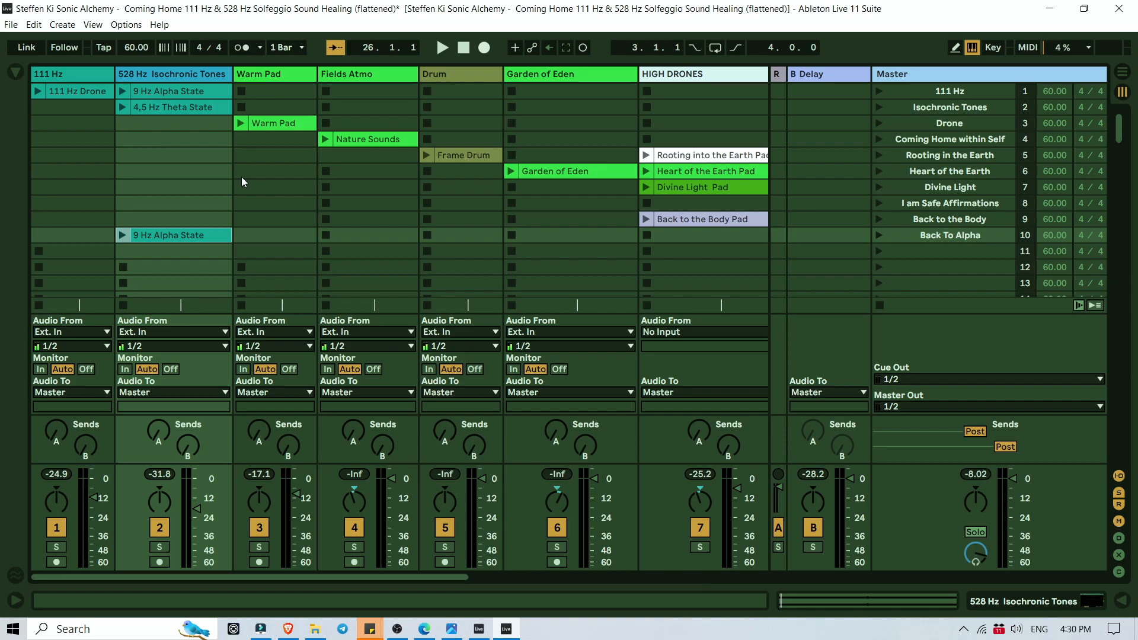
scroll(242, 181, right, 5)
scroll(242, 182, left, 5)
click(398, 629)
click(999, 474)
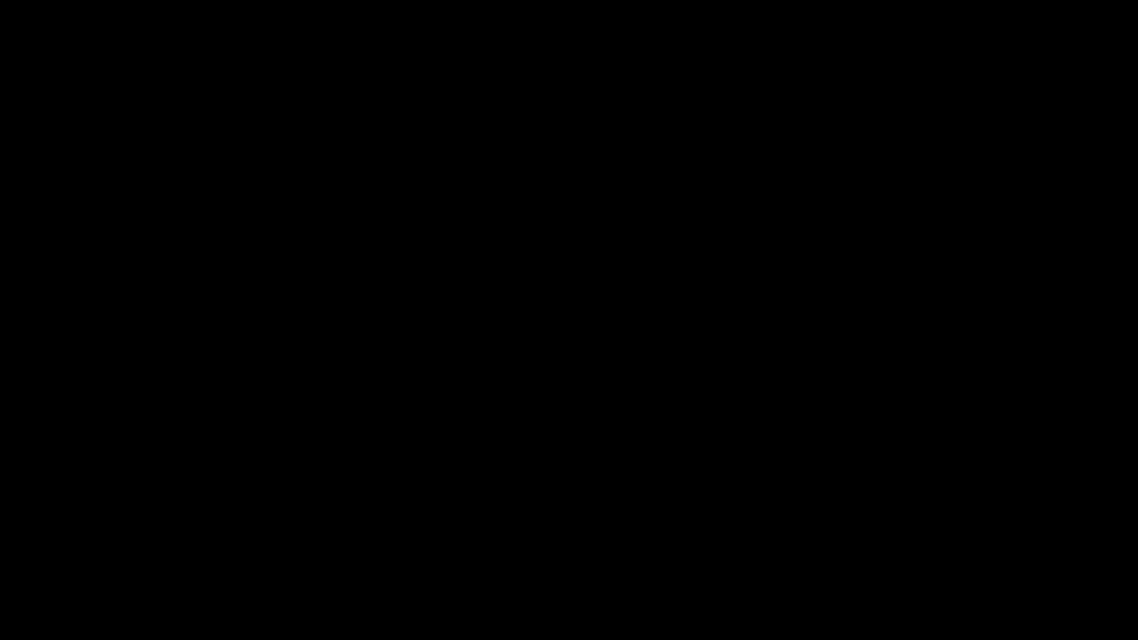